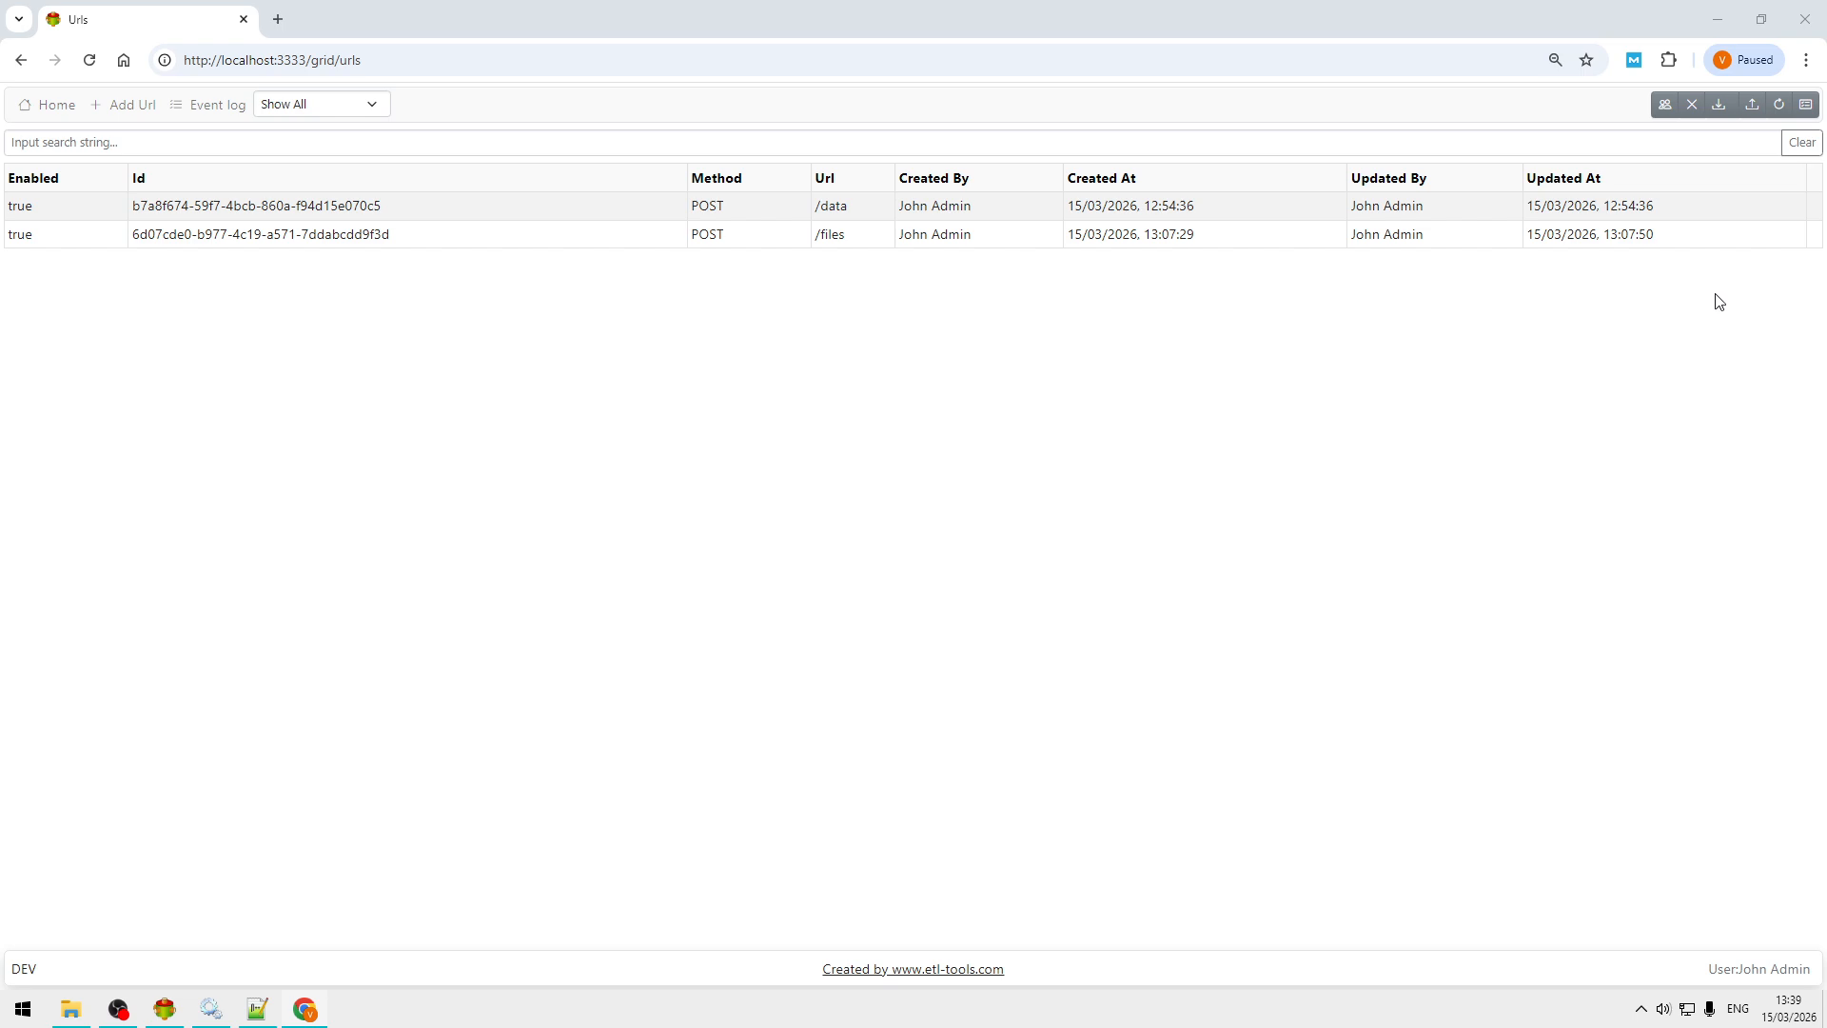
Export the URL list to Excel and open the downloaded export_urls.xlsx in a maximized window.
click(1720, 107)
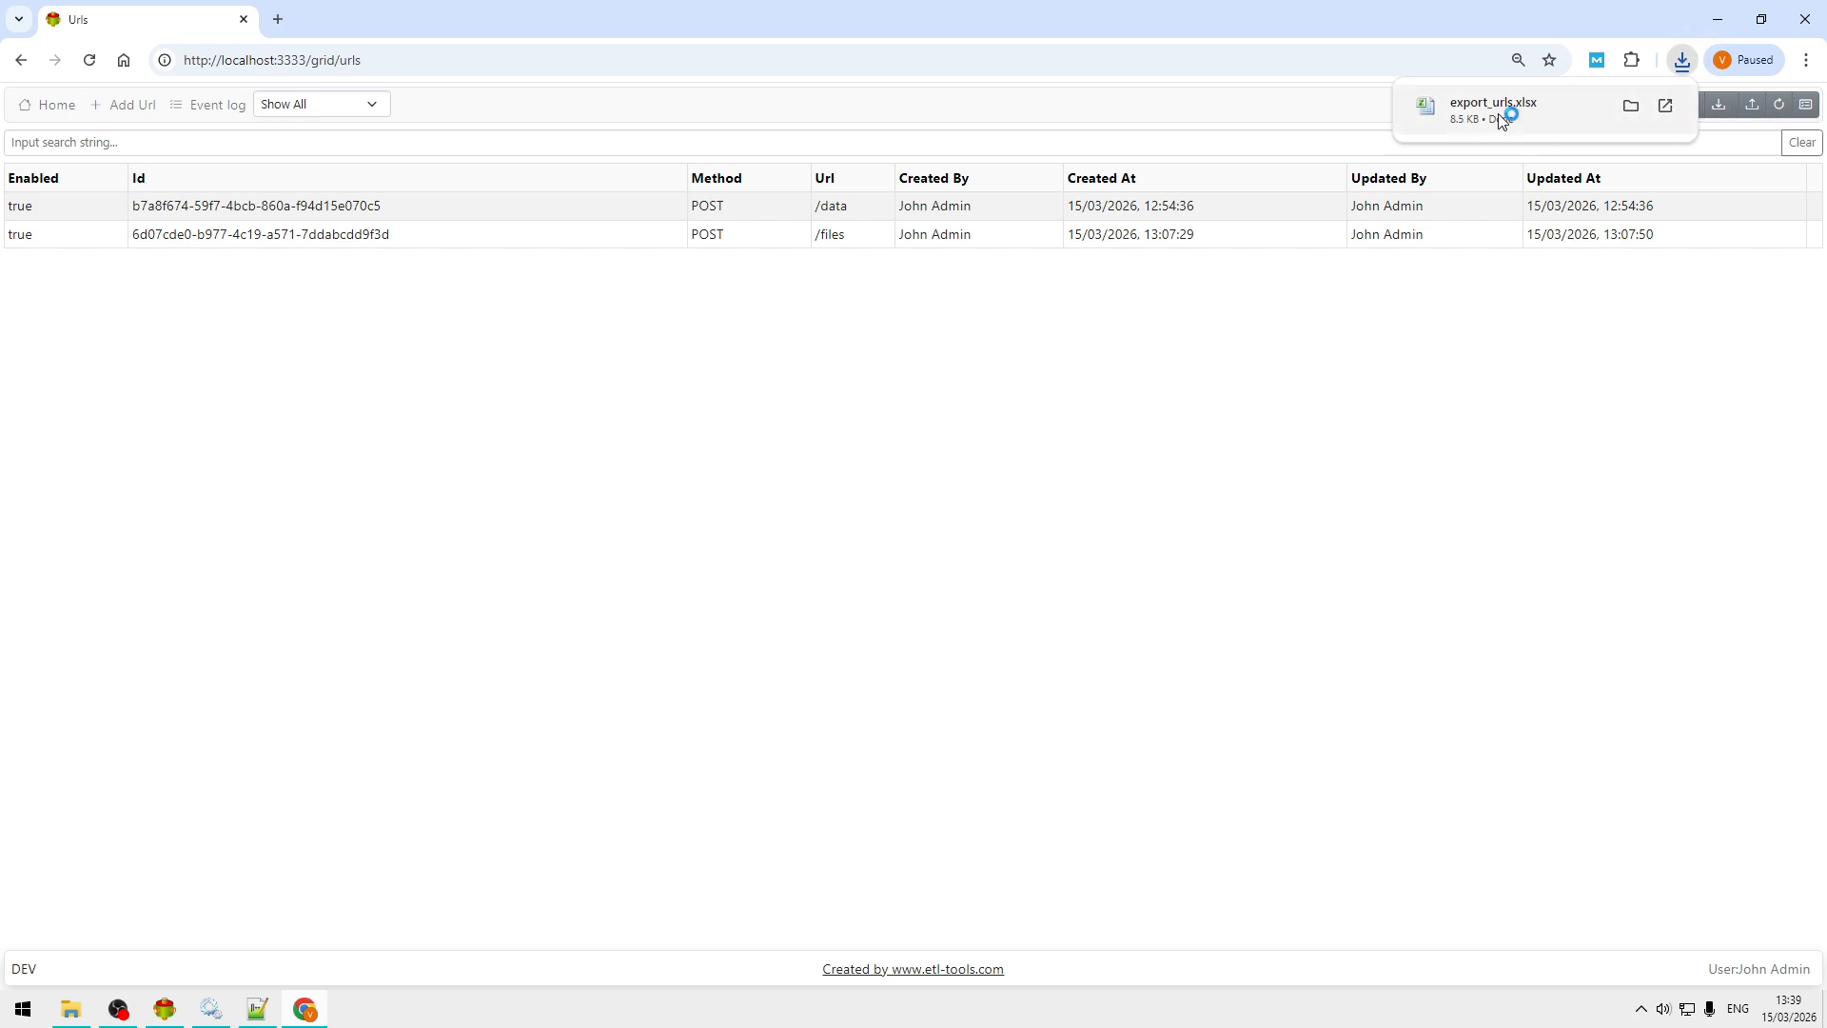
click(1503, 114)
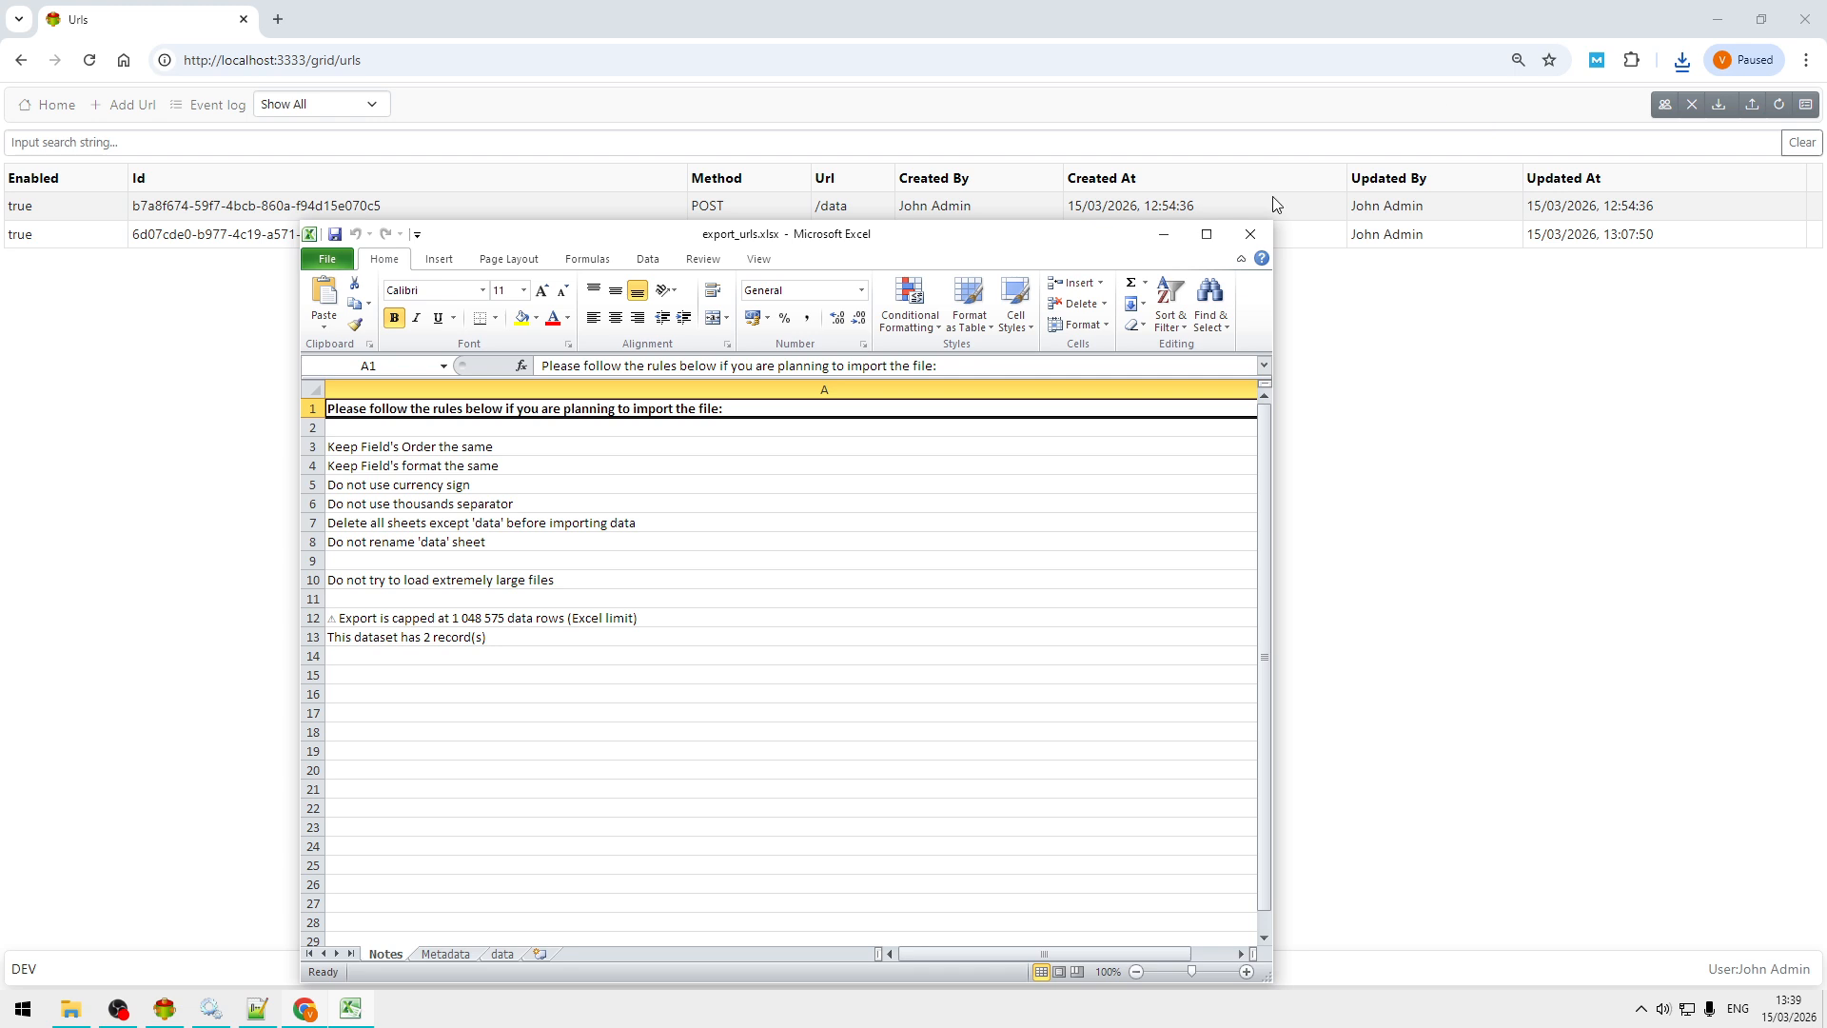
click(1208, 237)
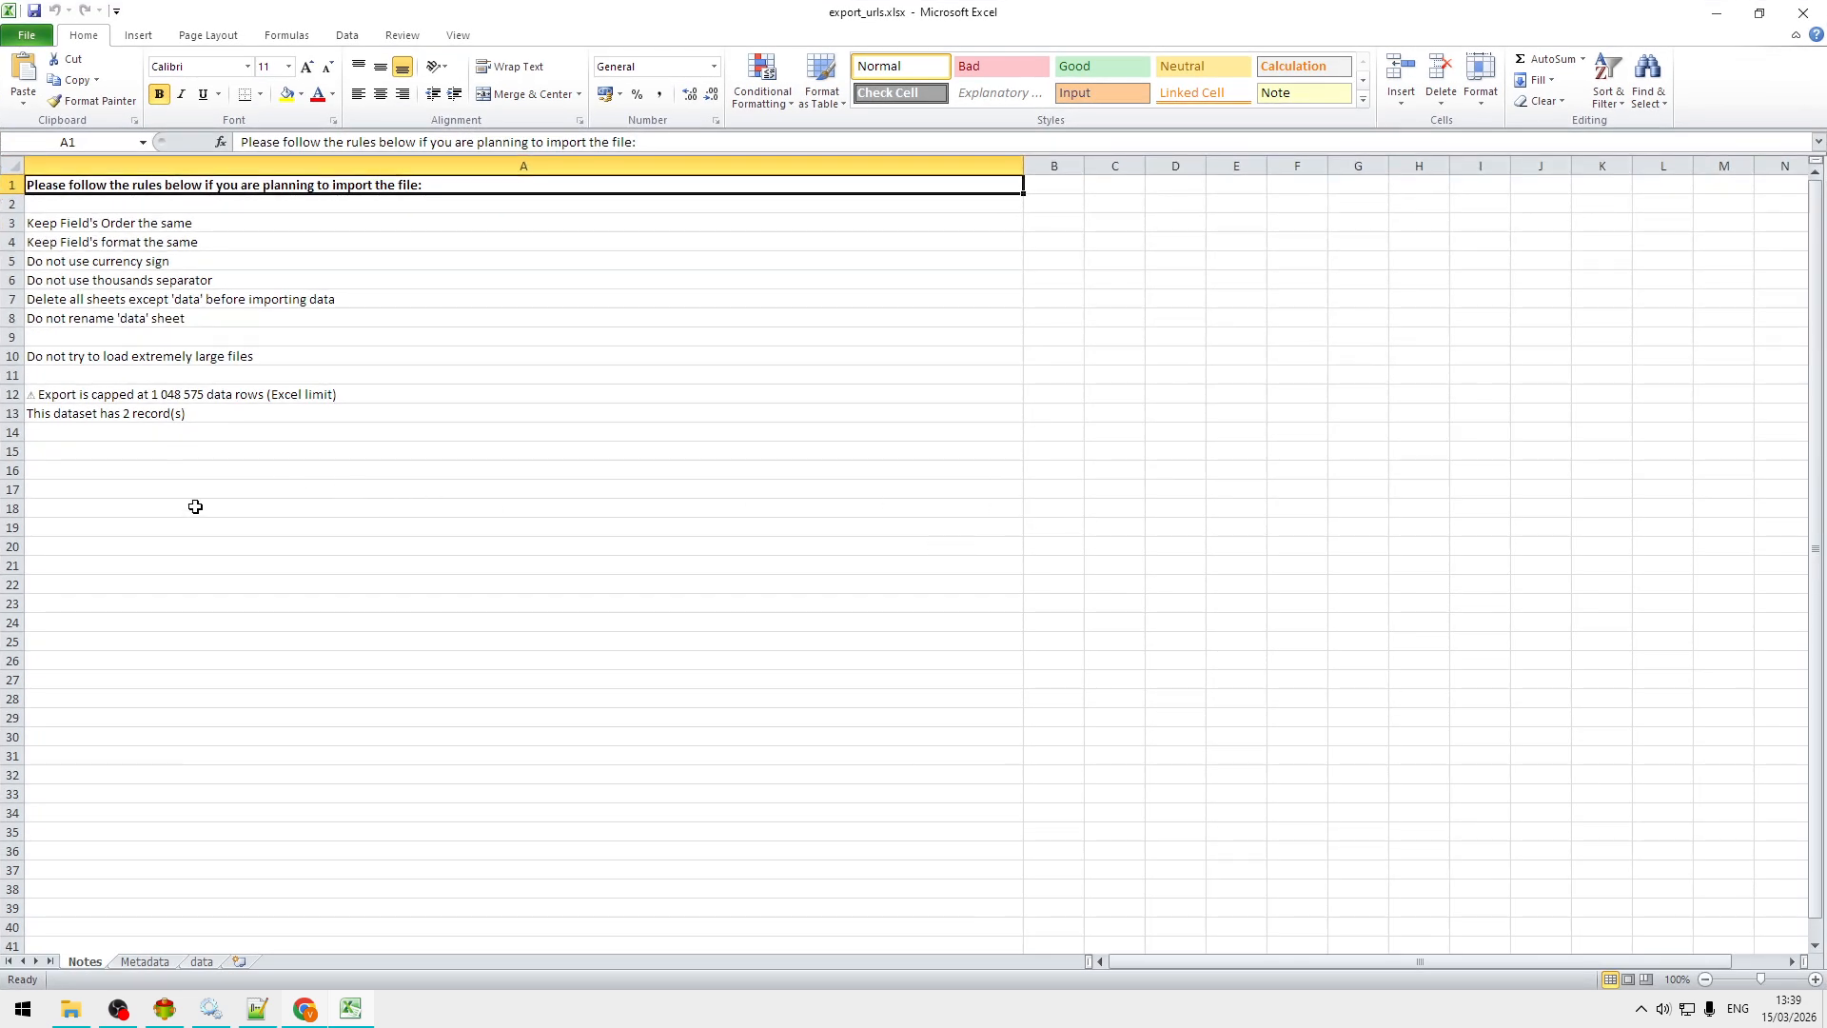
Review the export limit notes, the field metadata and the exported records on the workbook's three sheets, and close the workbook.
click(233, 394)
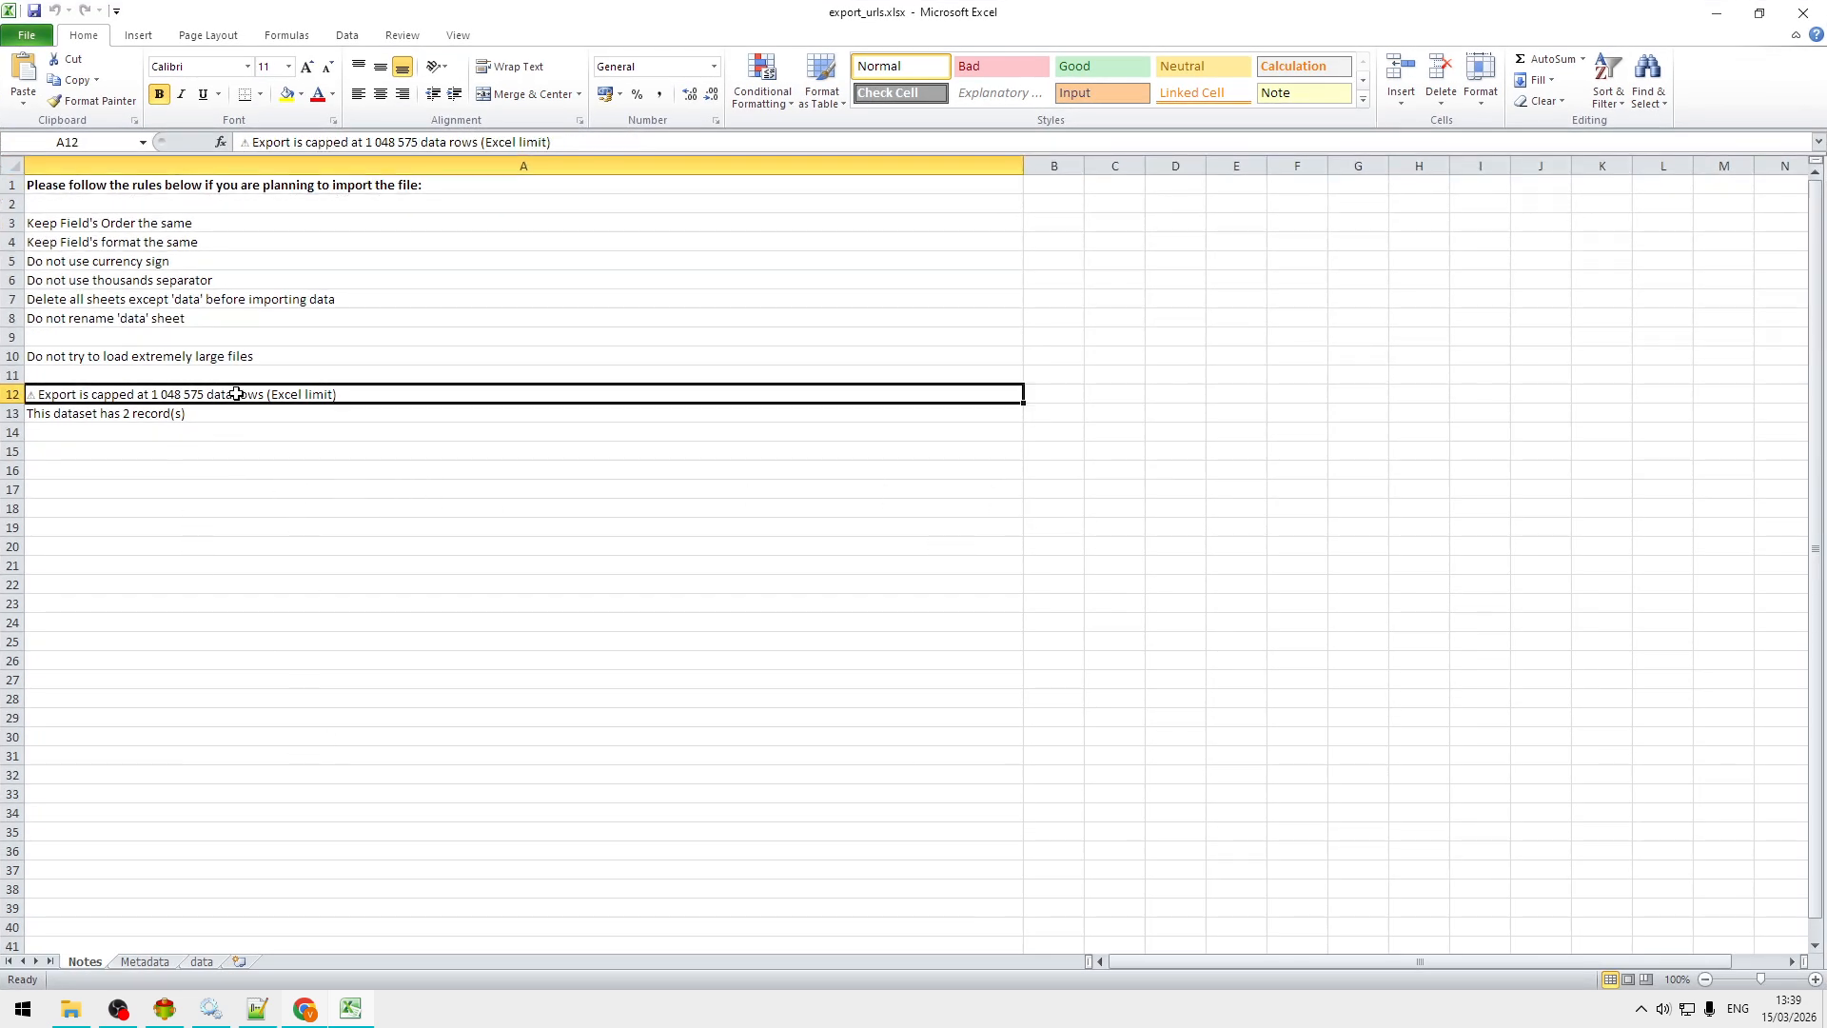
click(225, 416)
click(235, 394)
click(234, 416)
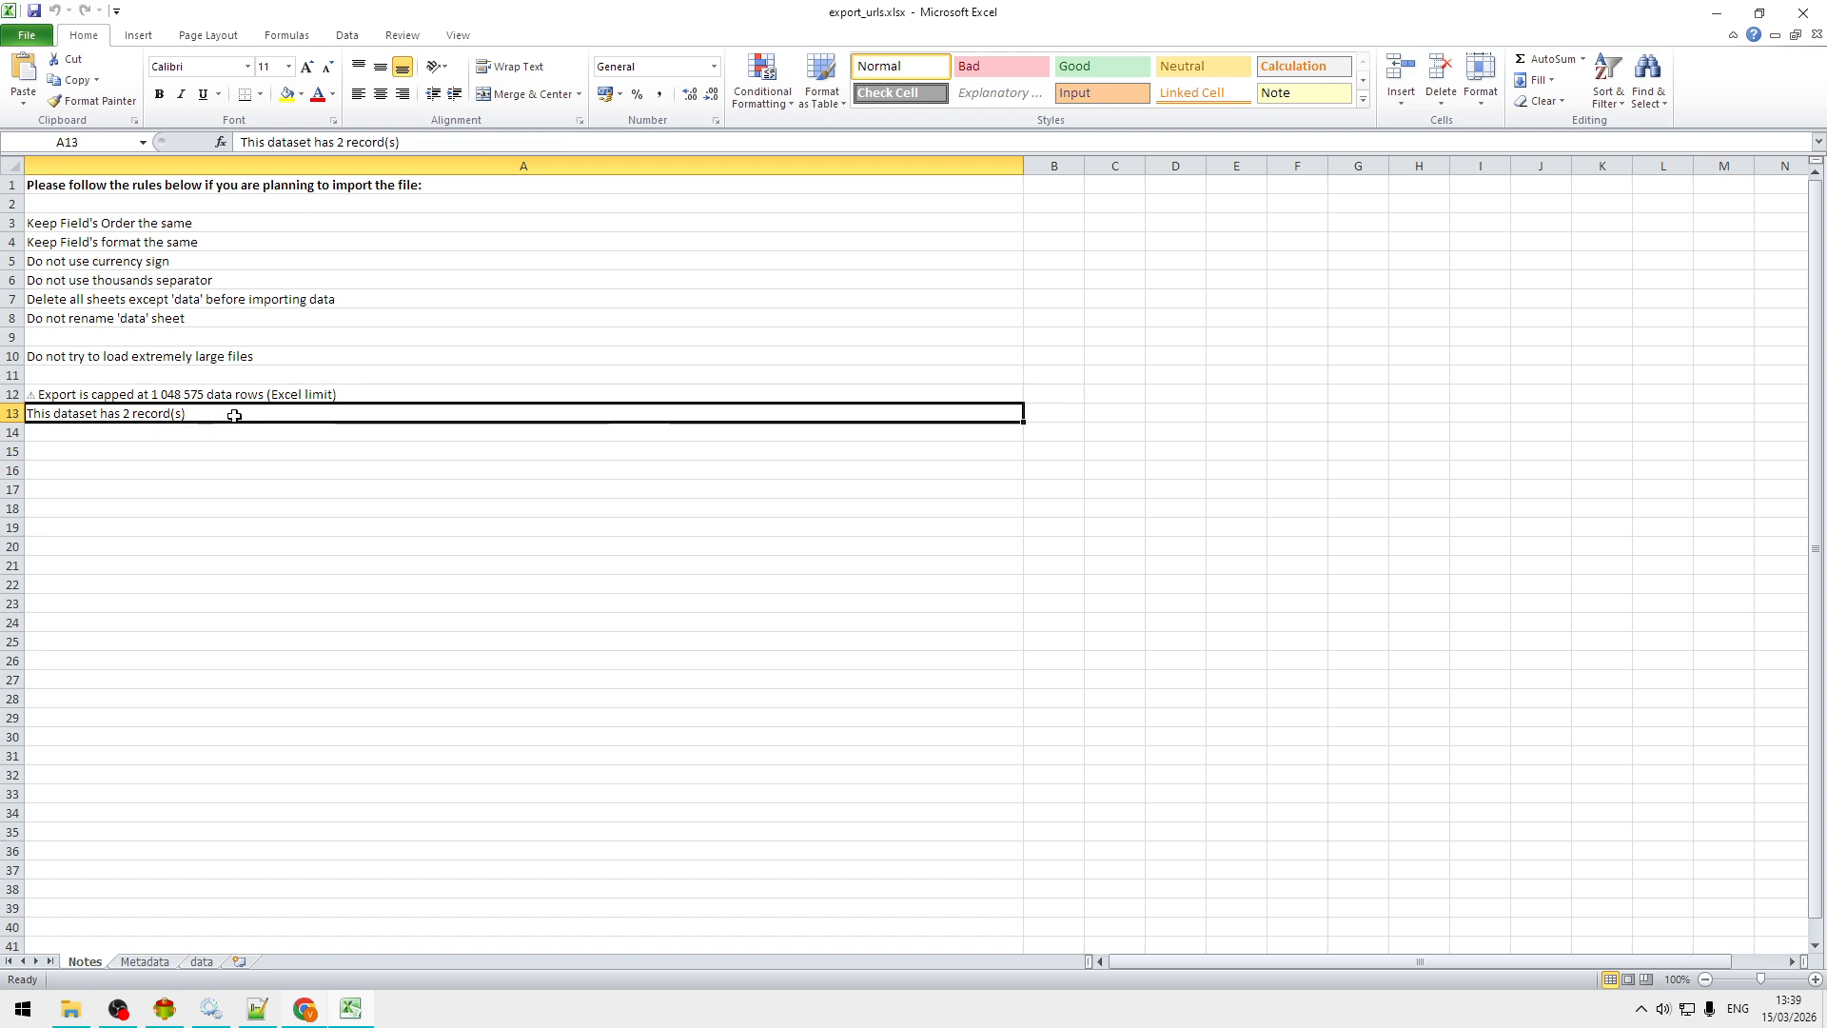
click(240, 396)
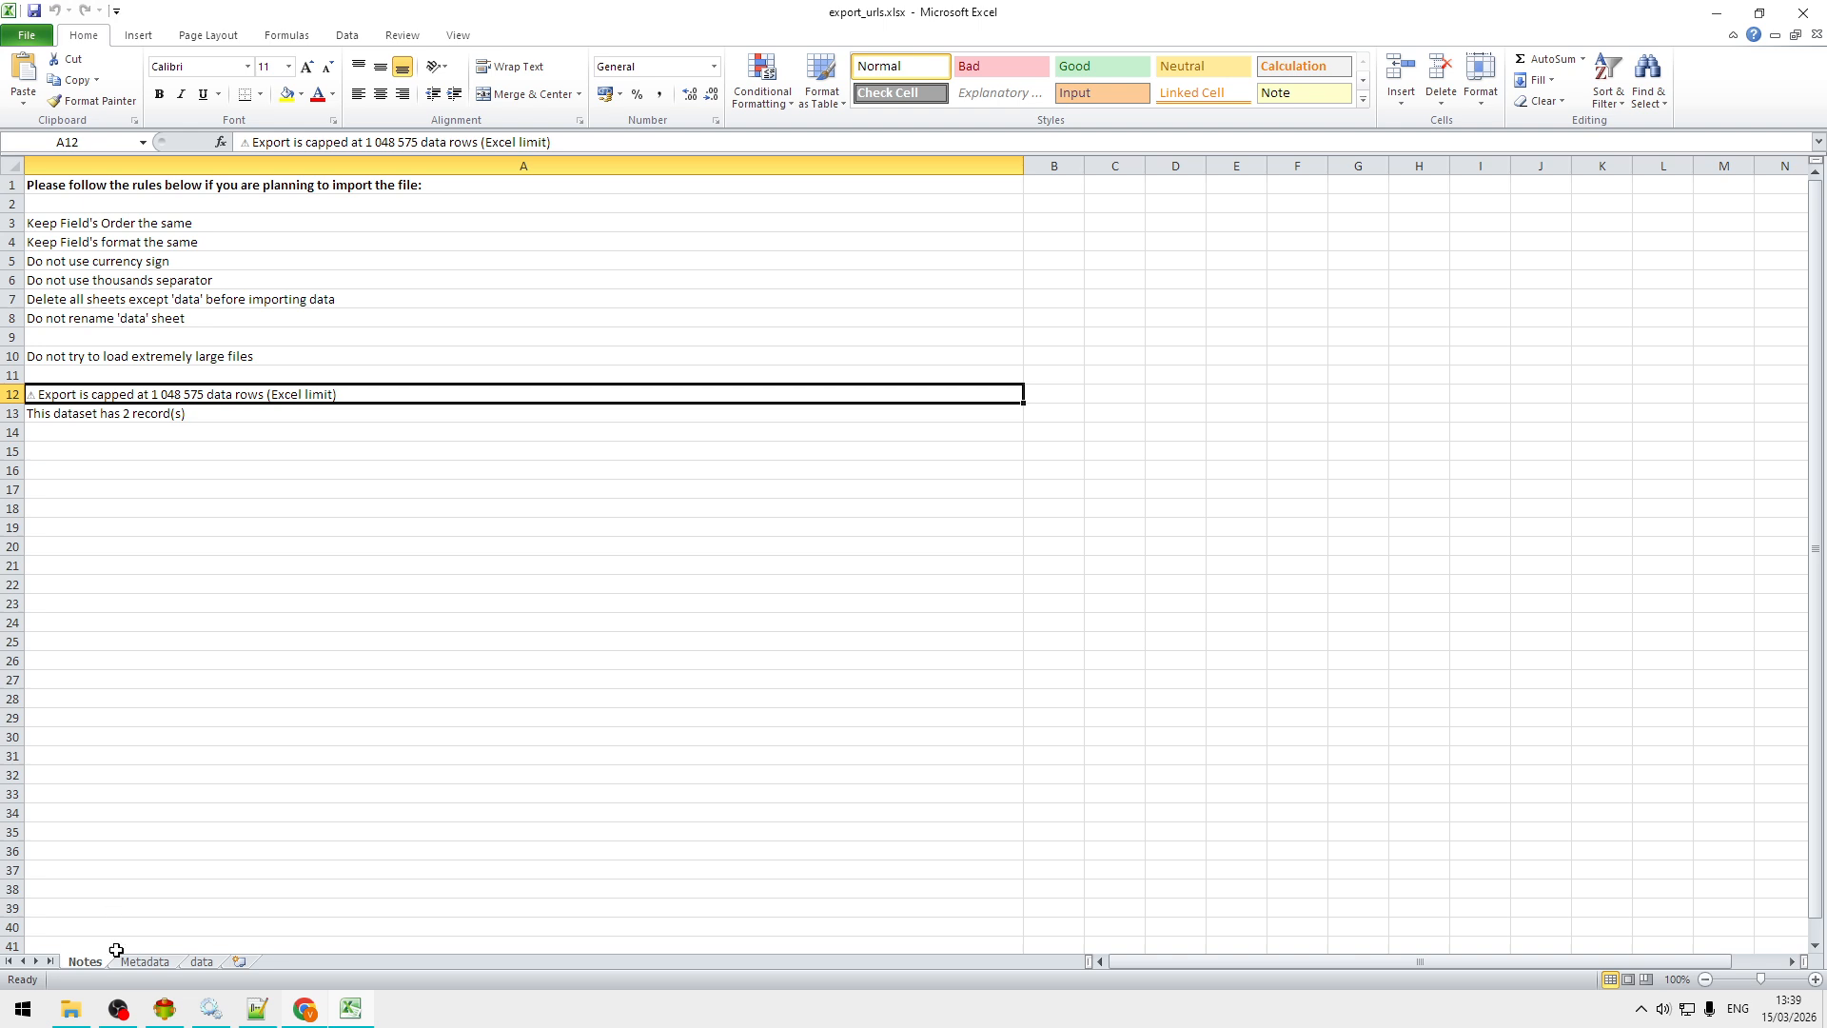
click(147, 963)
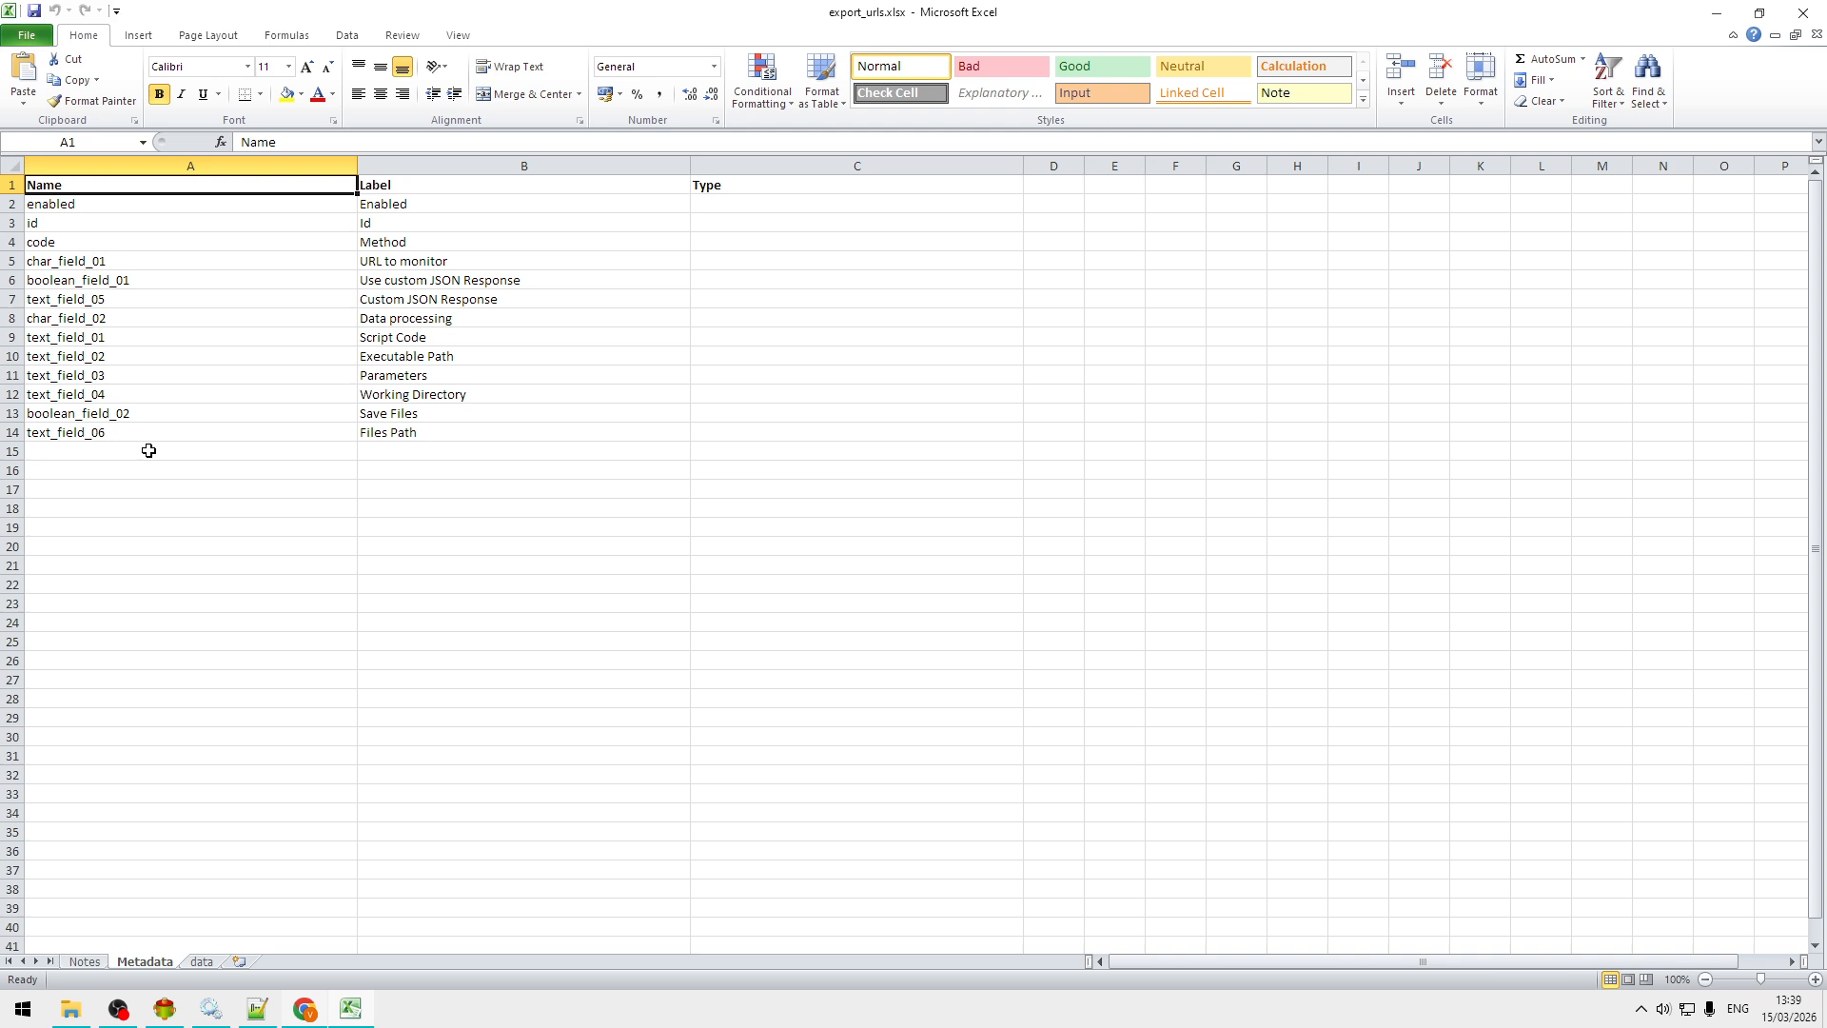
click(206, 963)
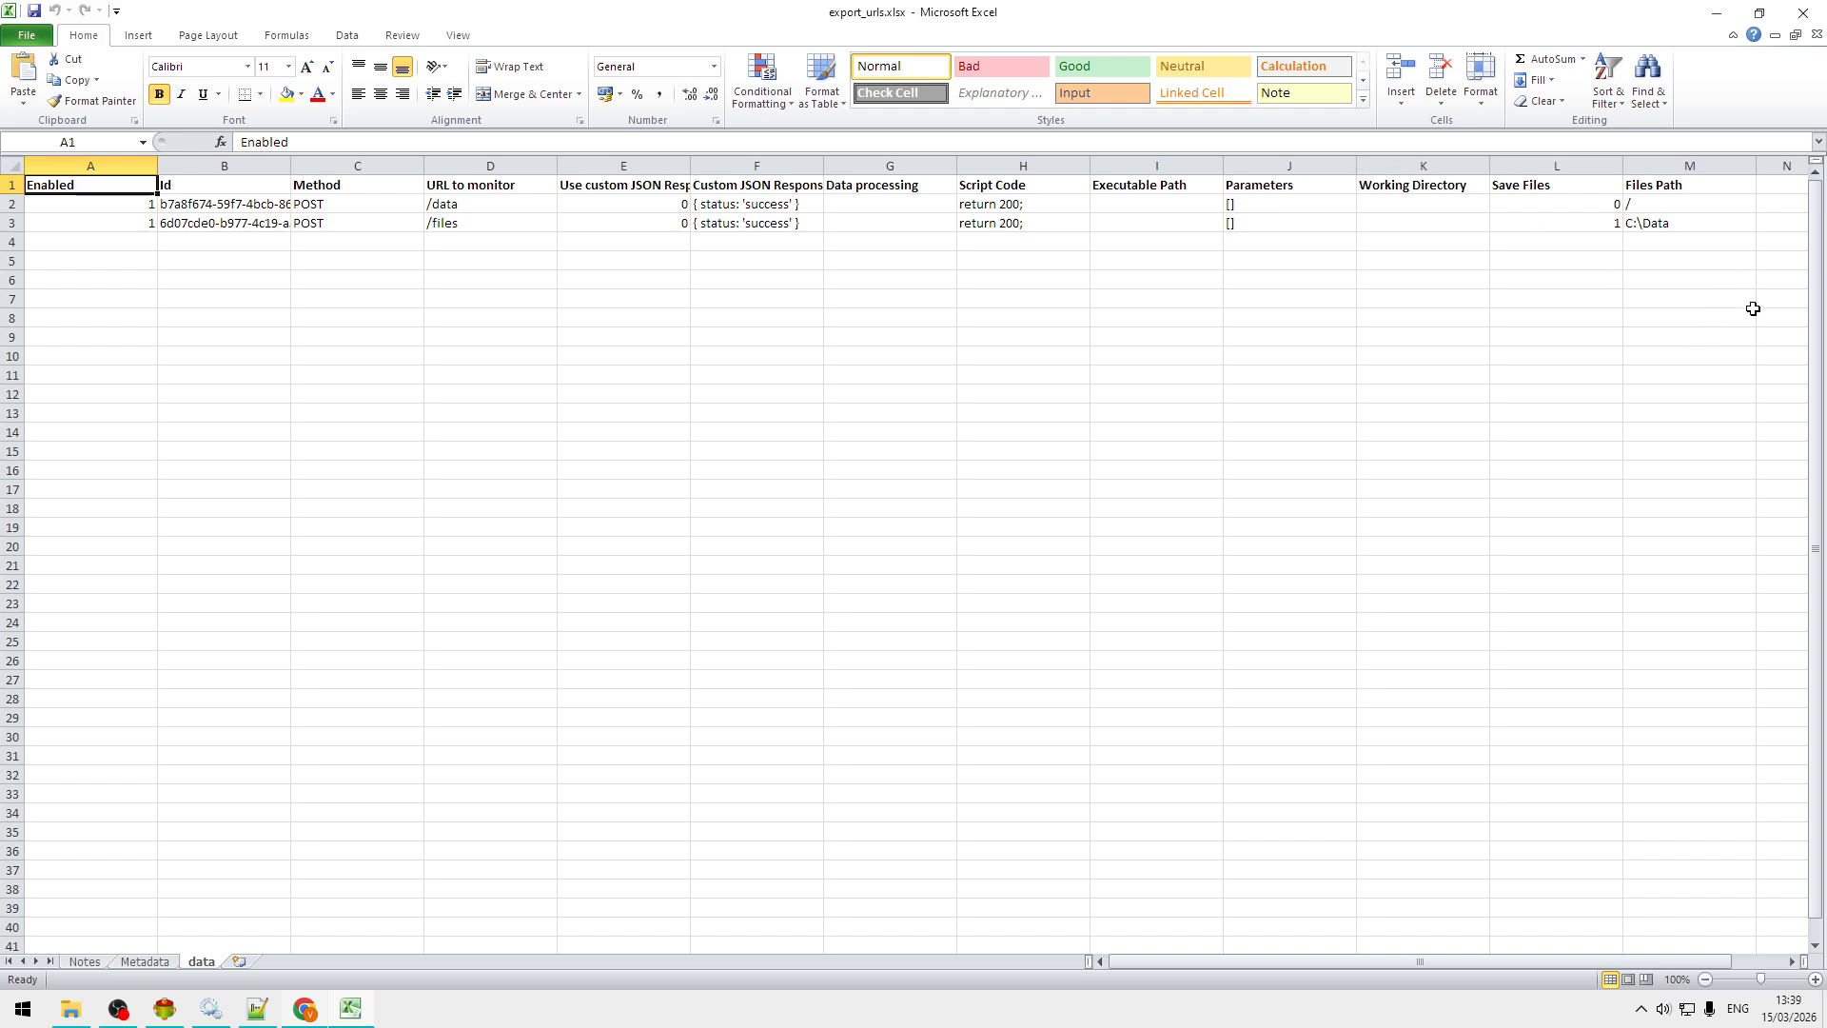
click(1820, 19)
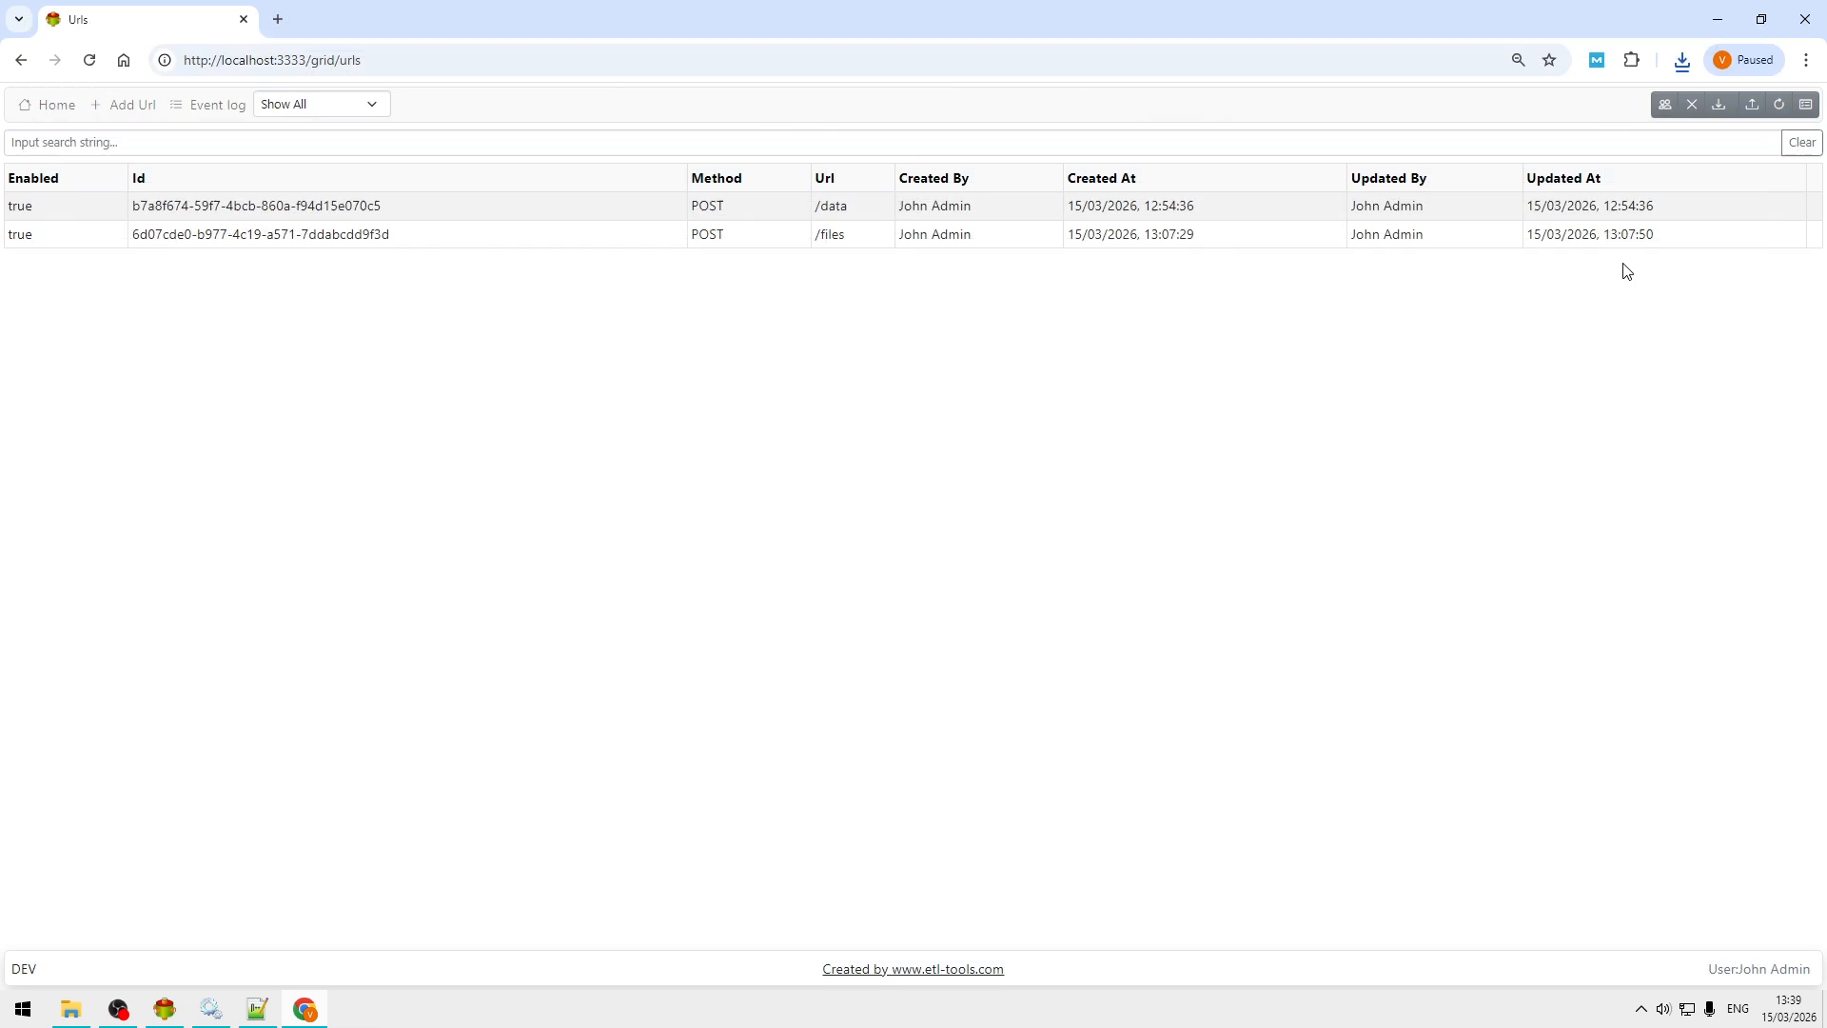
View the Excel file import options for the URL list and cancel without importing.
click(1753, 107)
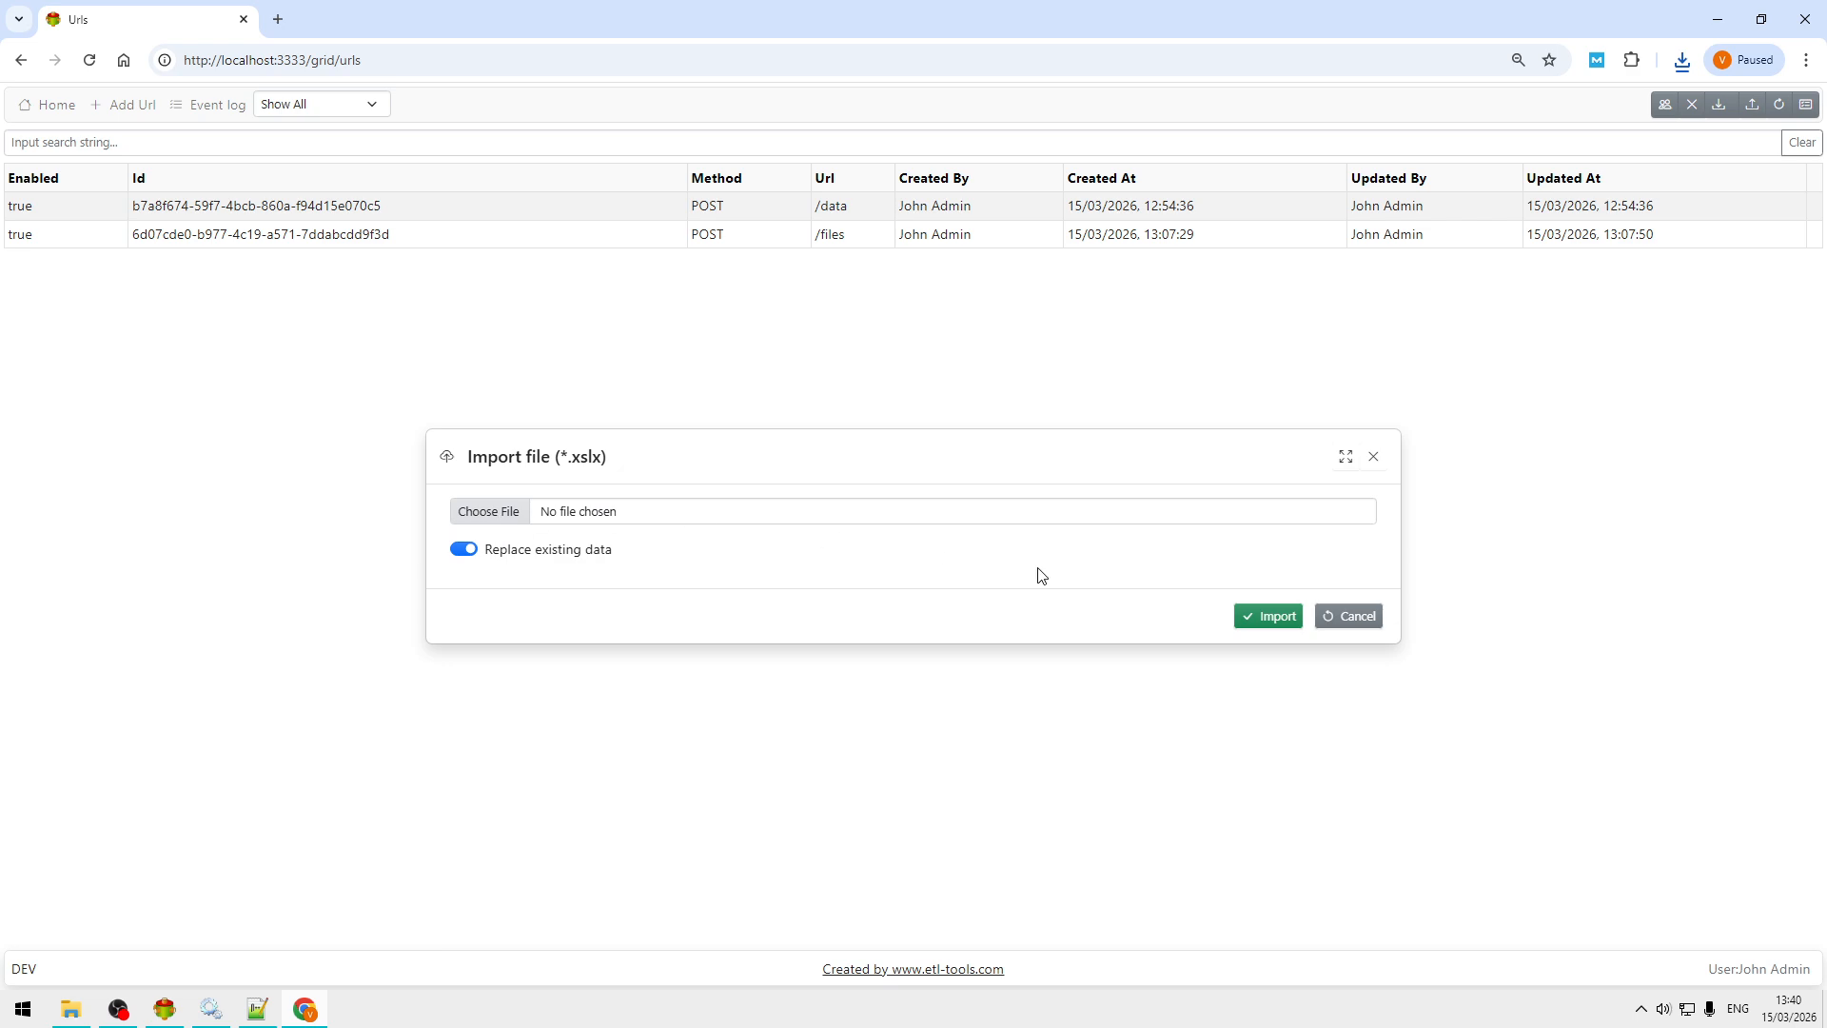
click(1356, 618)
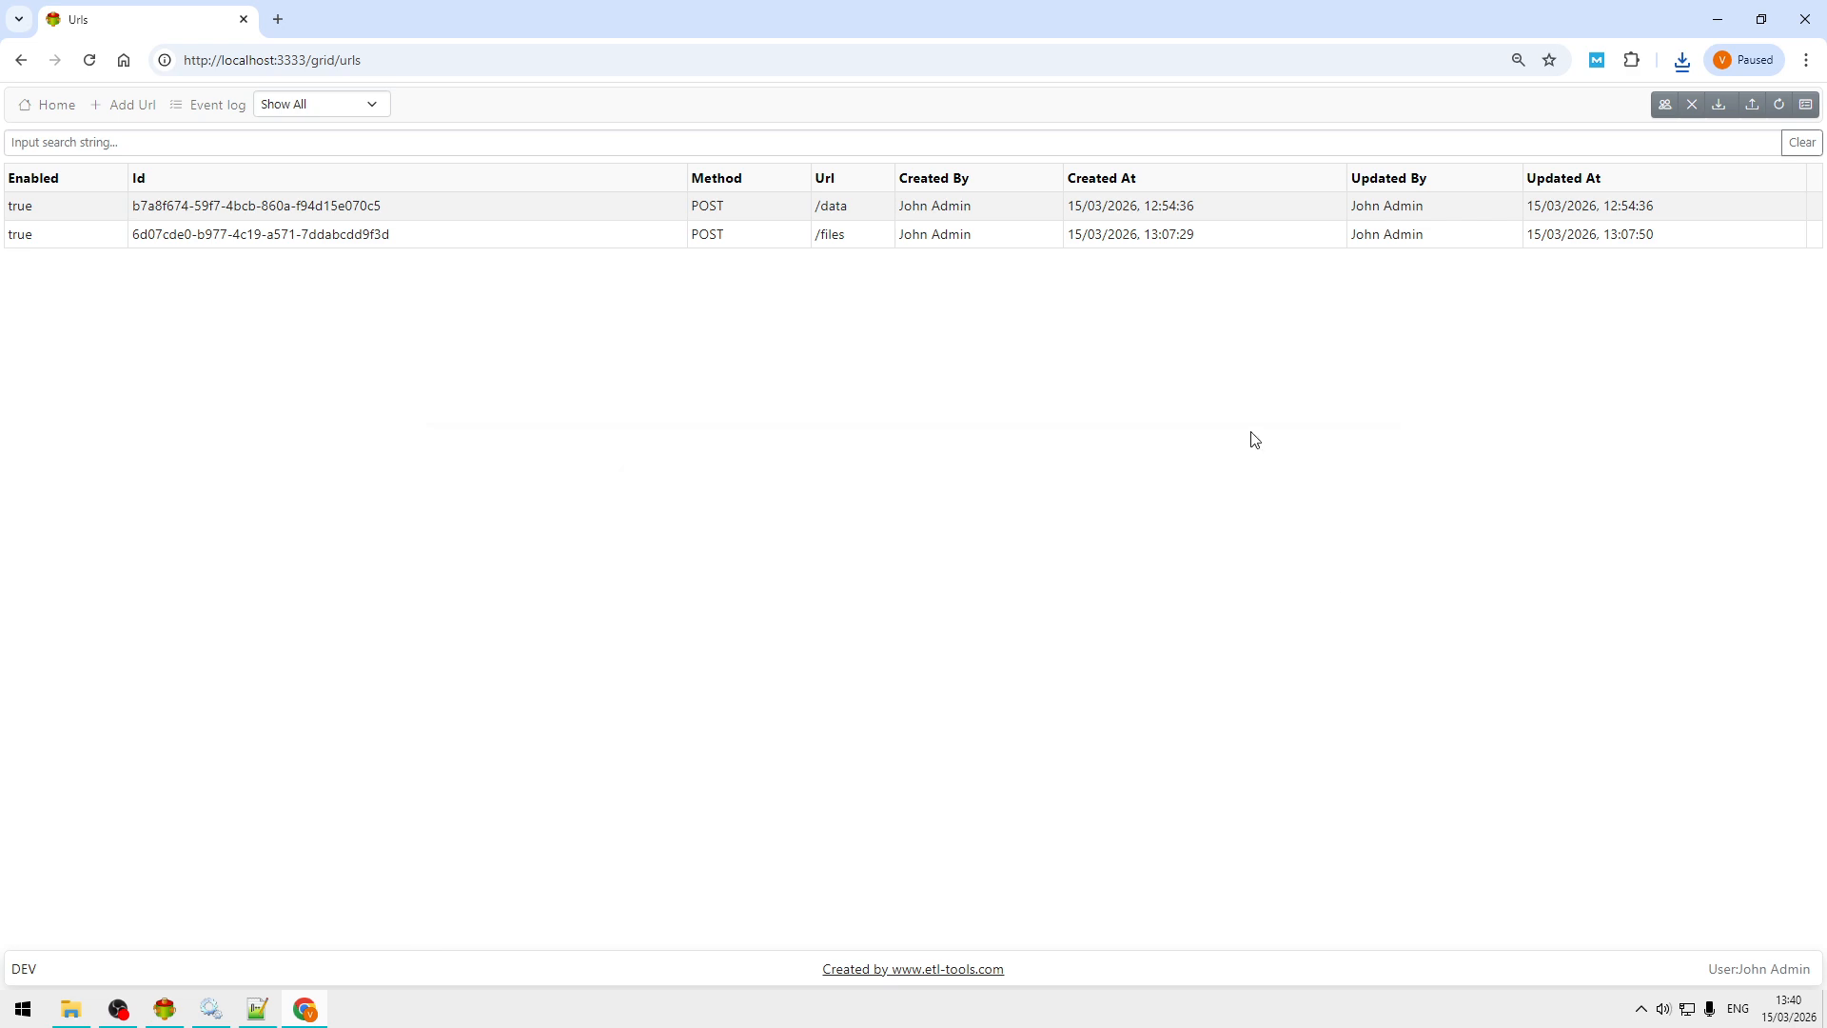
Hide the Created By, Created At, Updated By and Updated At columns in the URL list.
click(1806, 106)
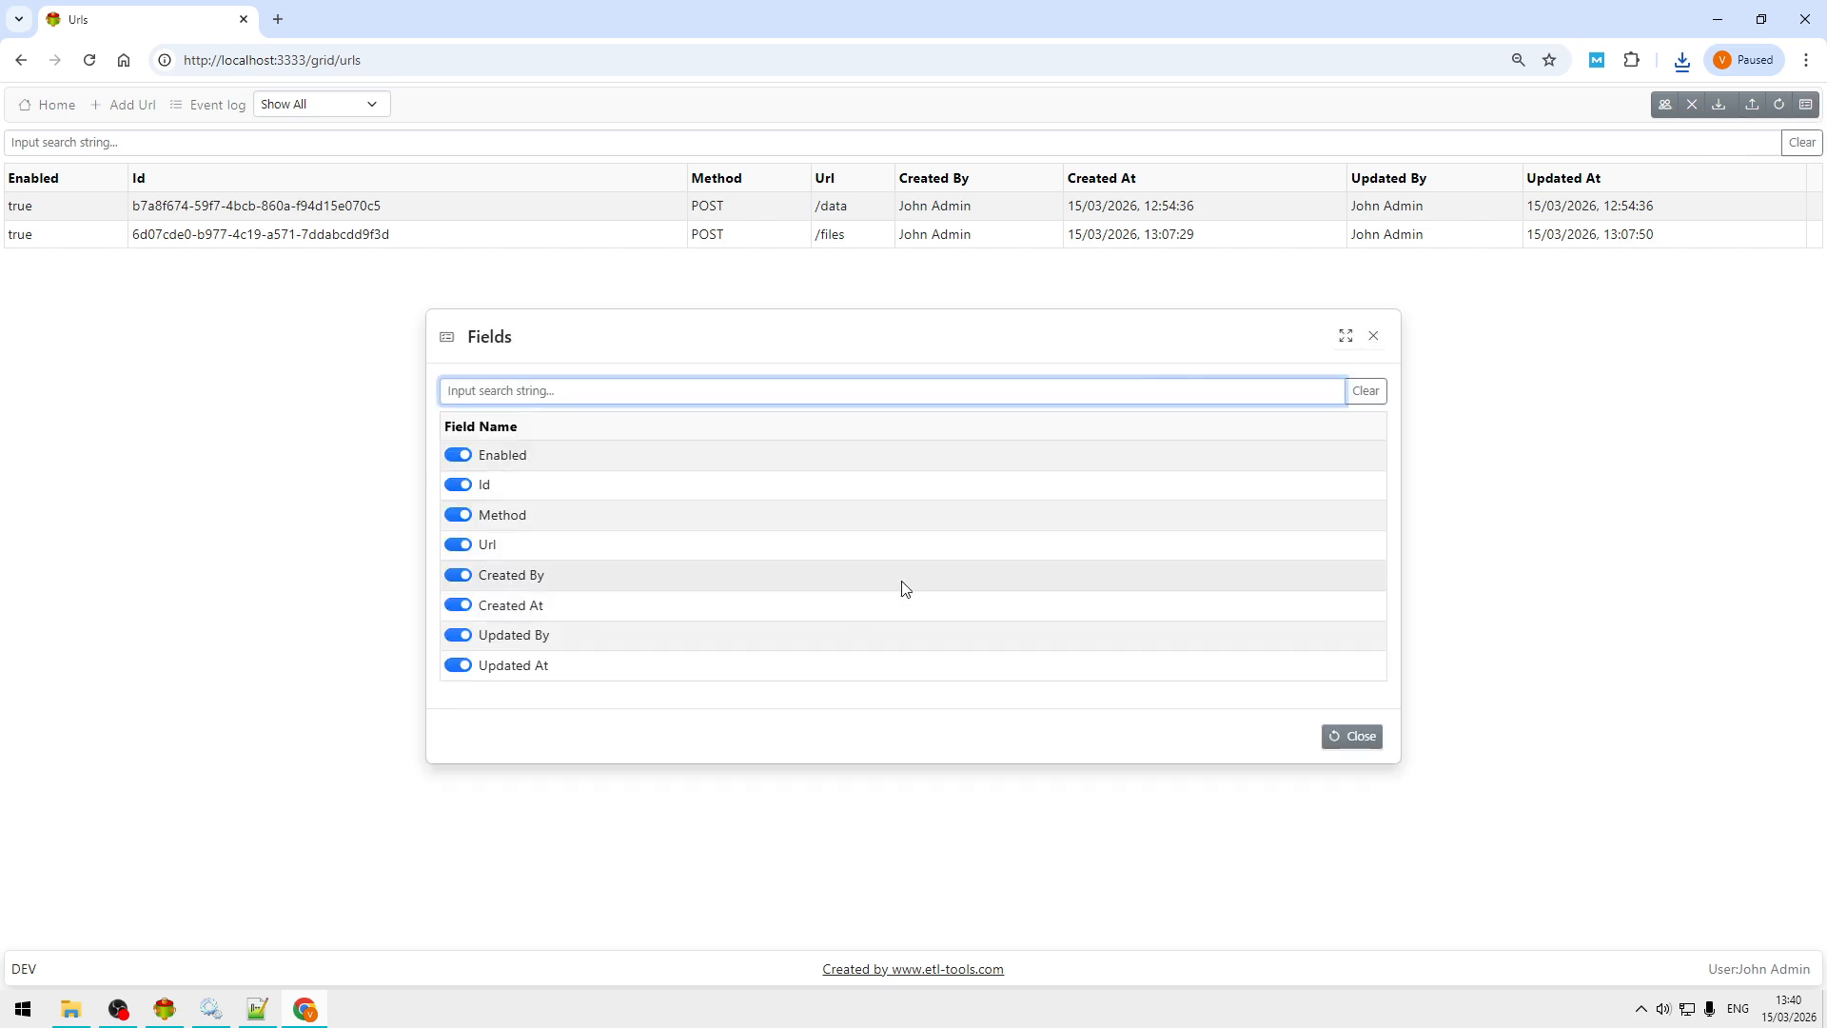
click(458, 574)
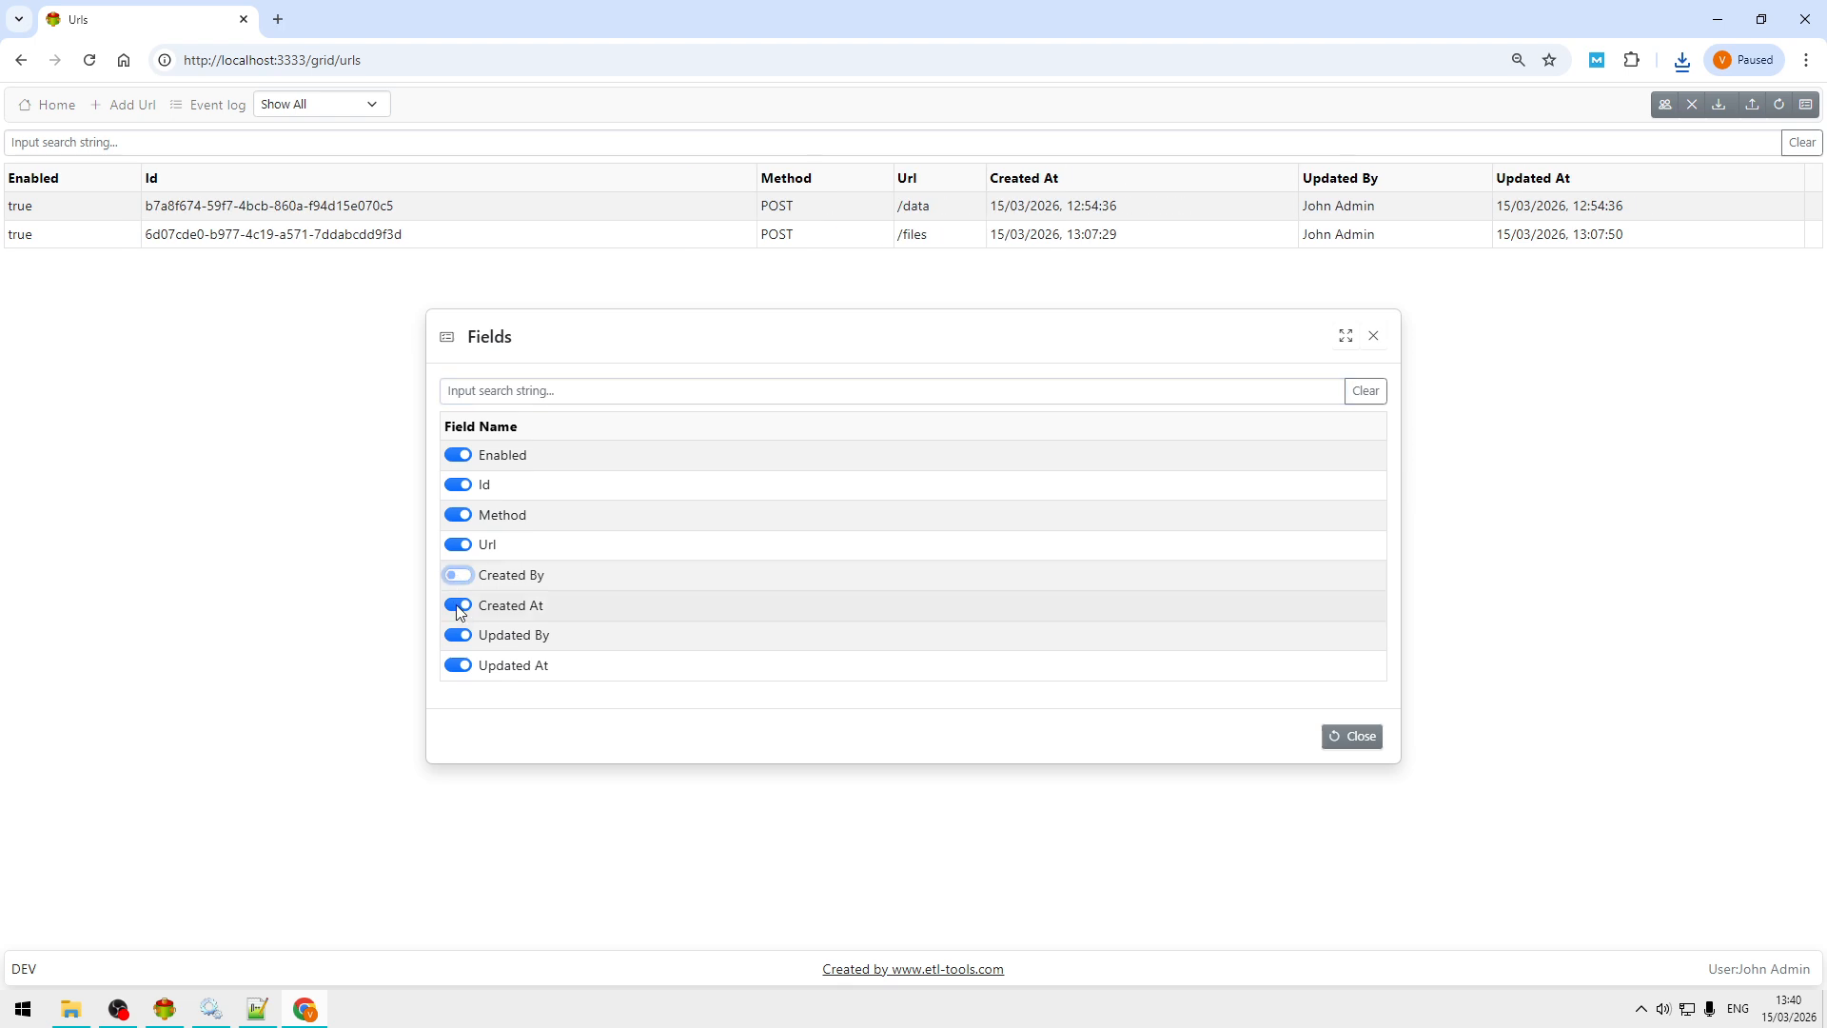
click(458, 606)
click(460, 635)
click(458, 665)
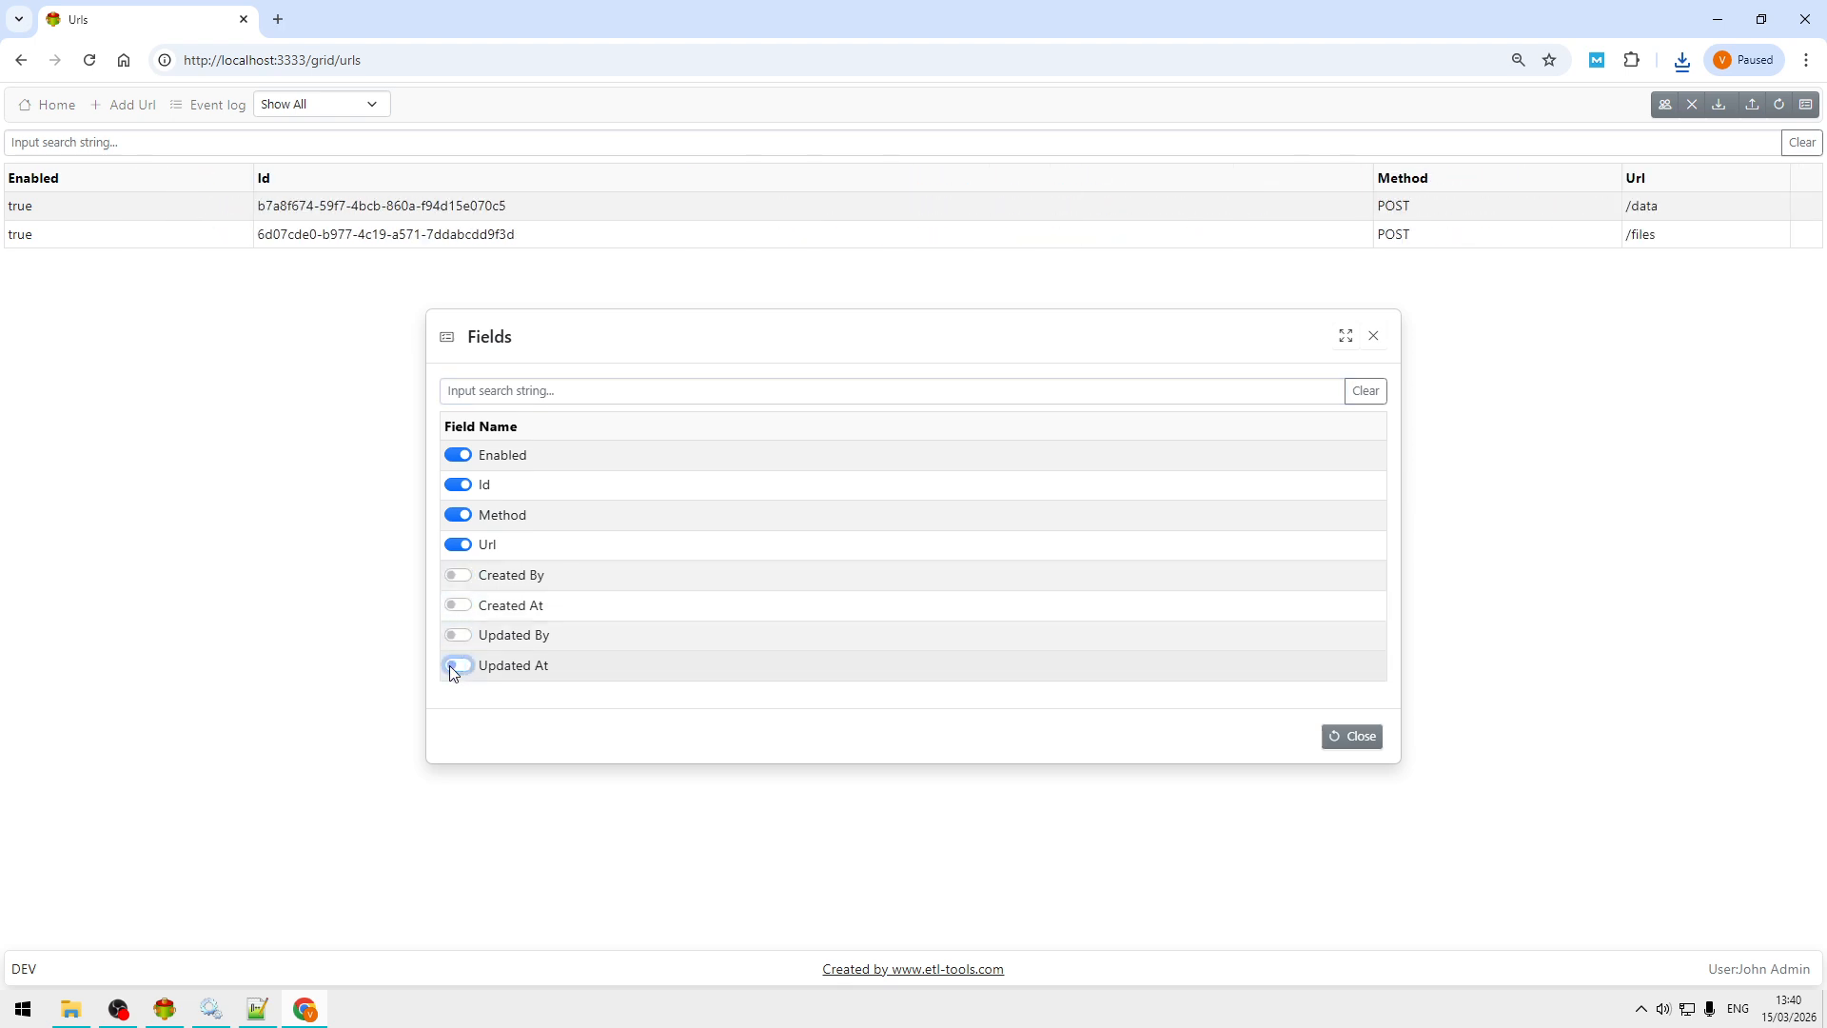
click(1351, 740)
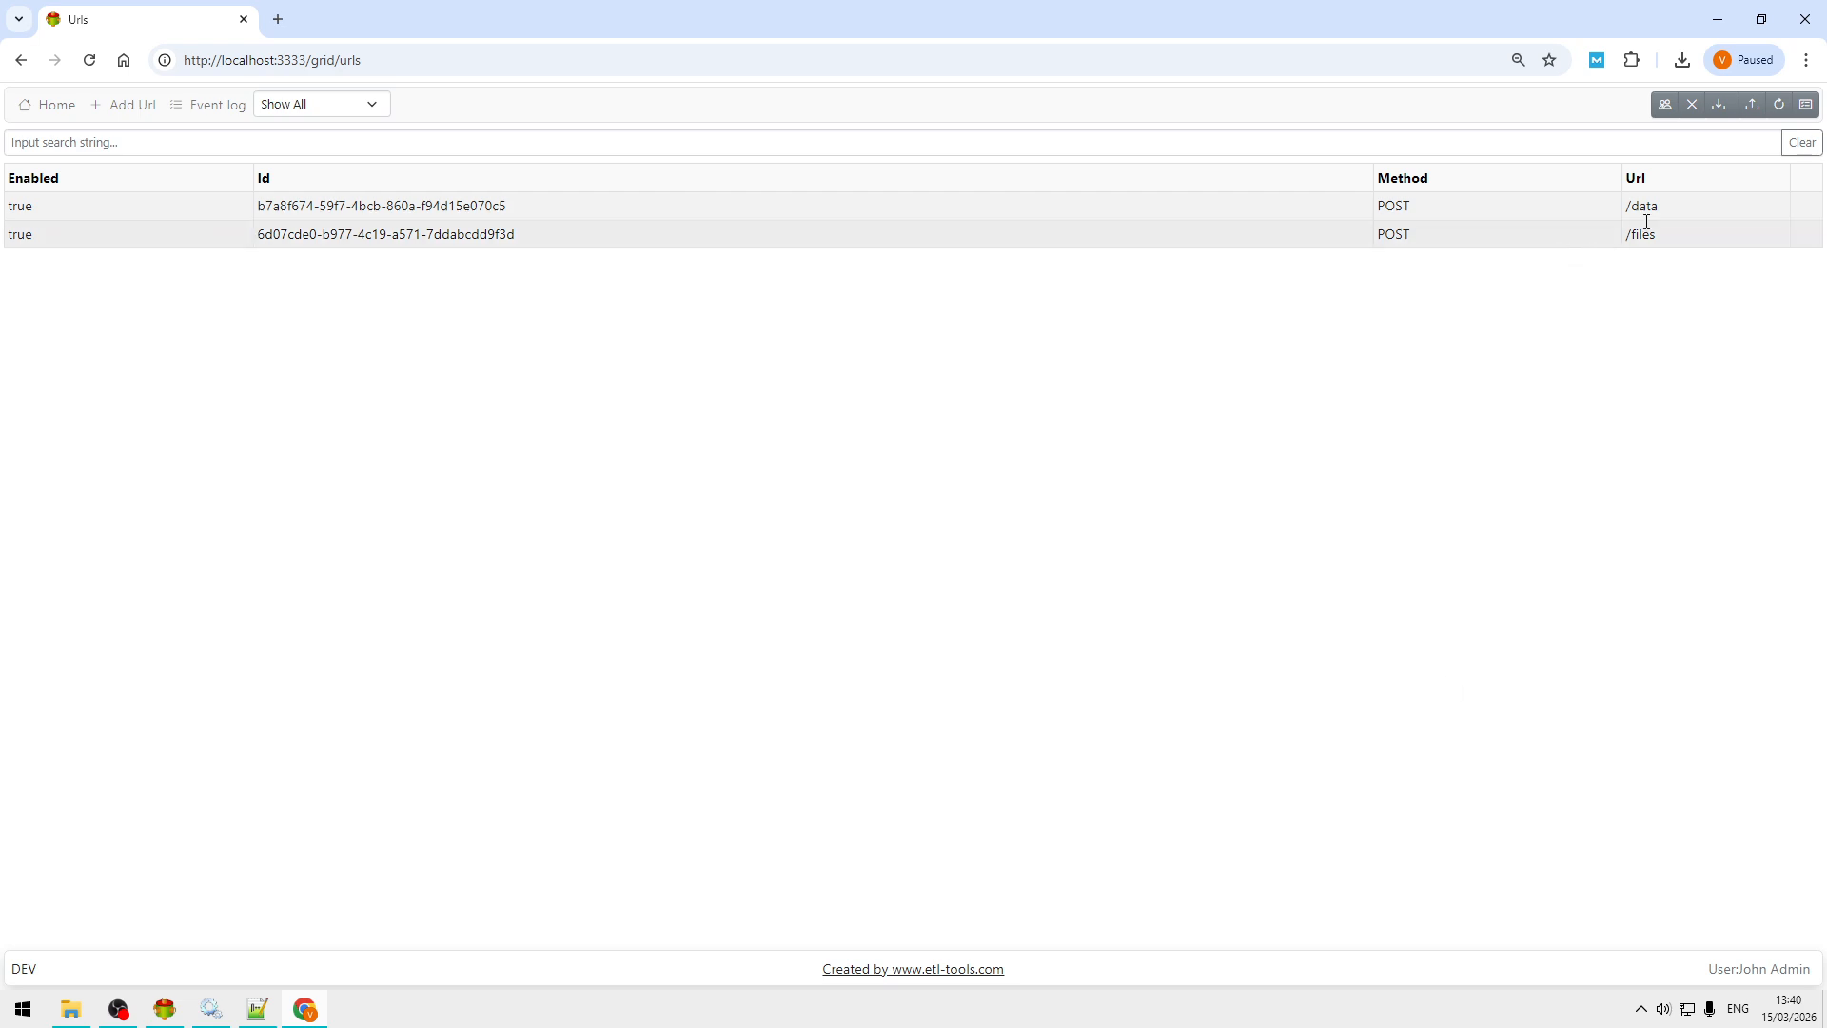
Open the URL list's access rights, grant the listed user the Can View right and revoke it again.
click(1666, 107)
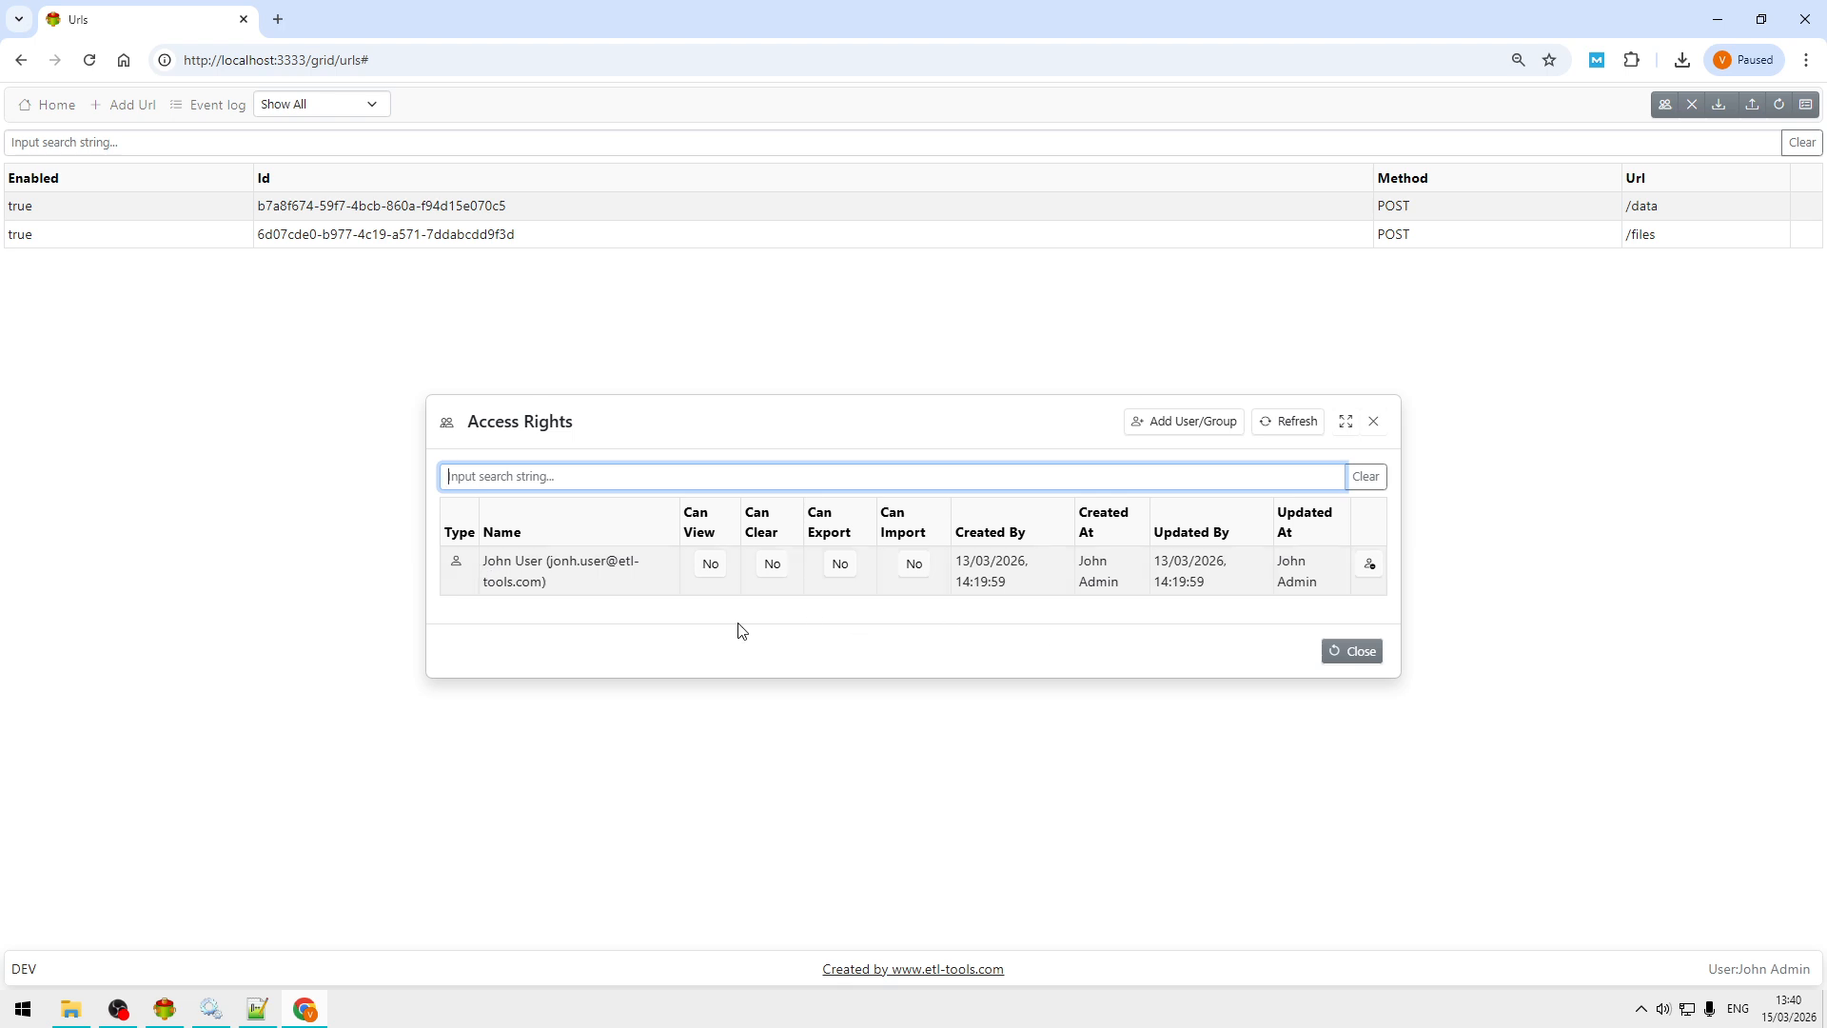
click(714, 573)
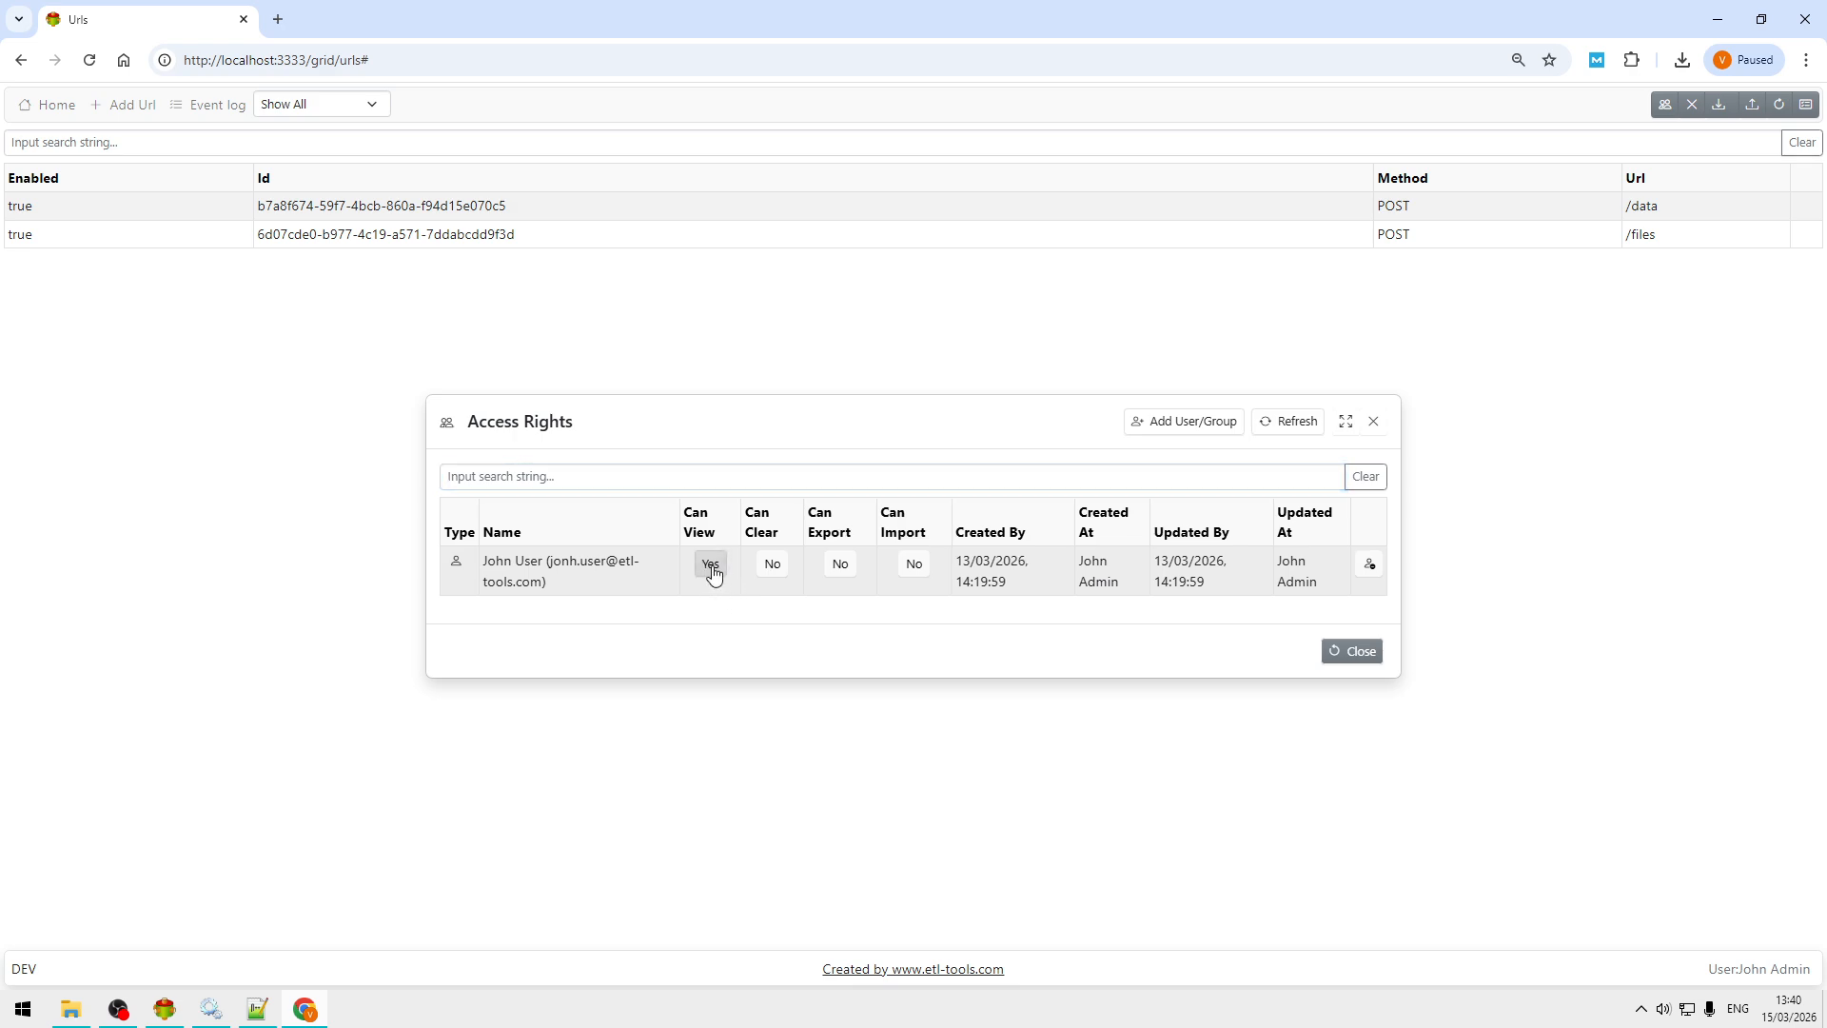
click(714, 571)
Add the Readonly Users (READONLY) group to the URL list's access rights, remove it again and close the access rights.
click(1213, 426)
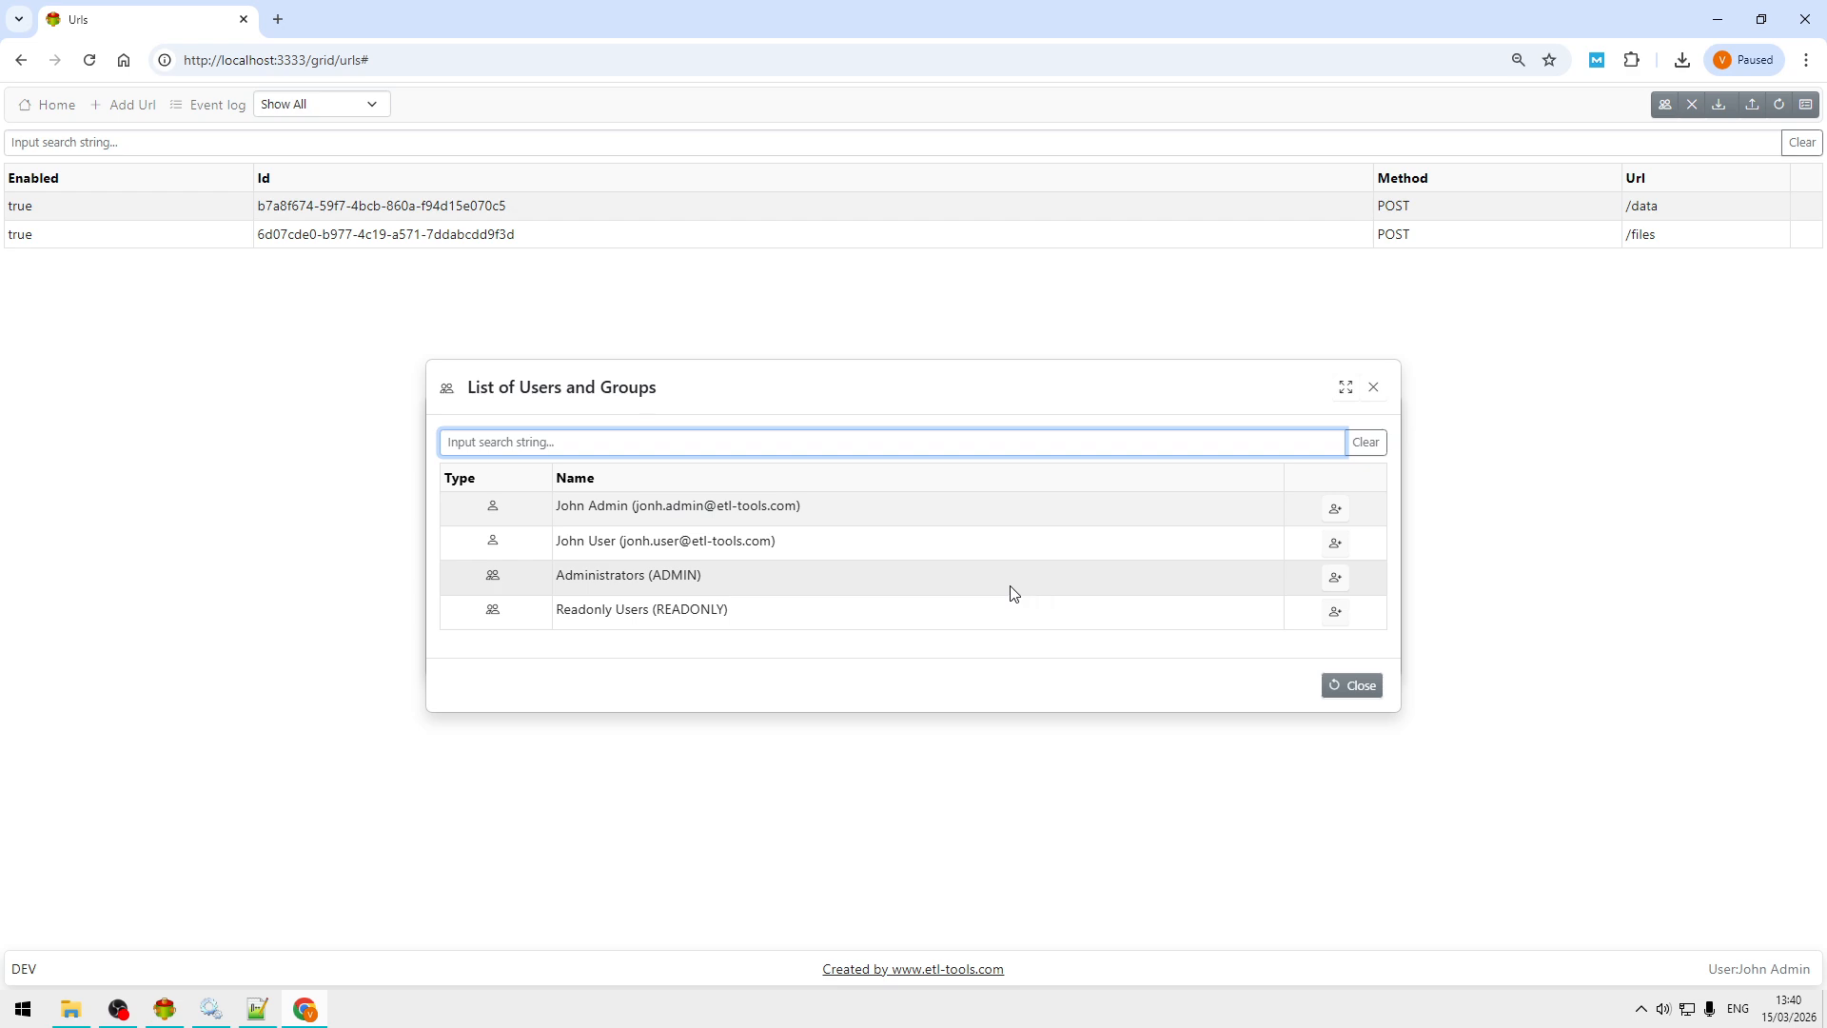
click(760, 609)
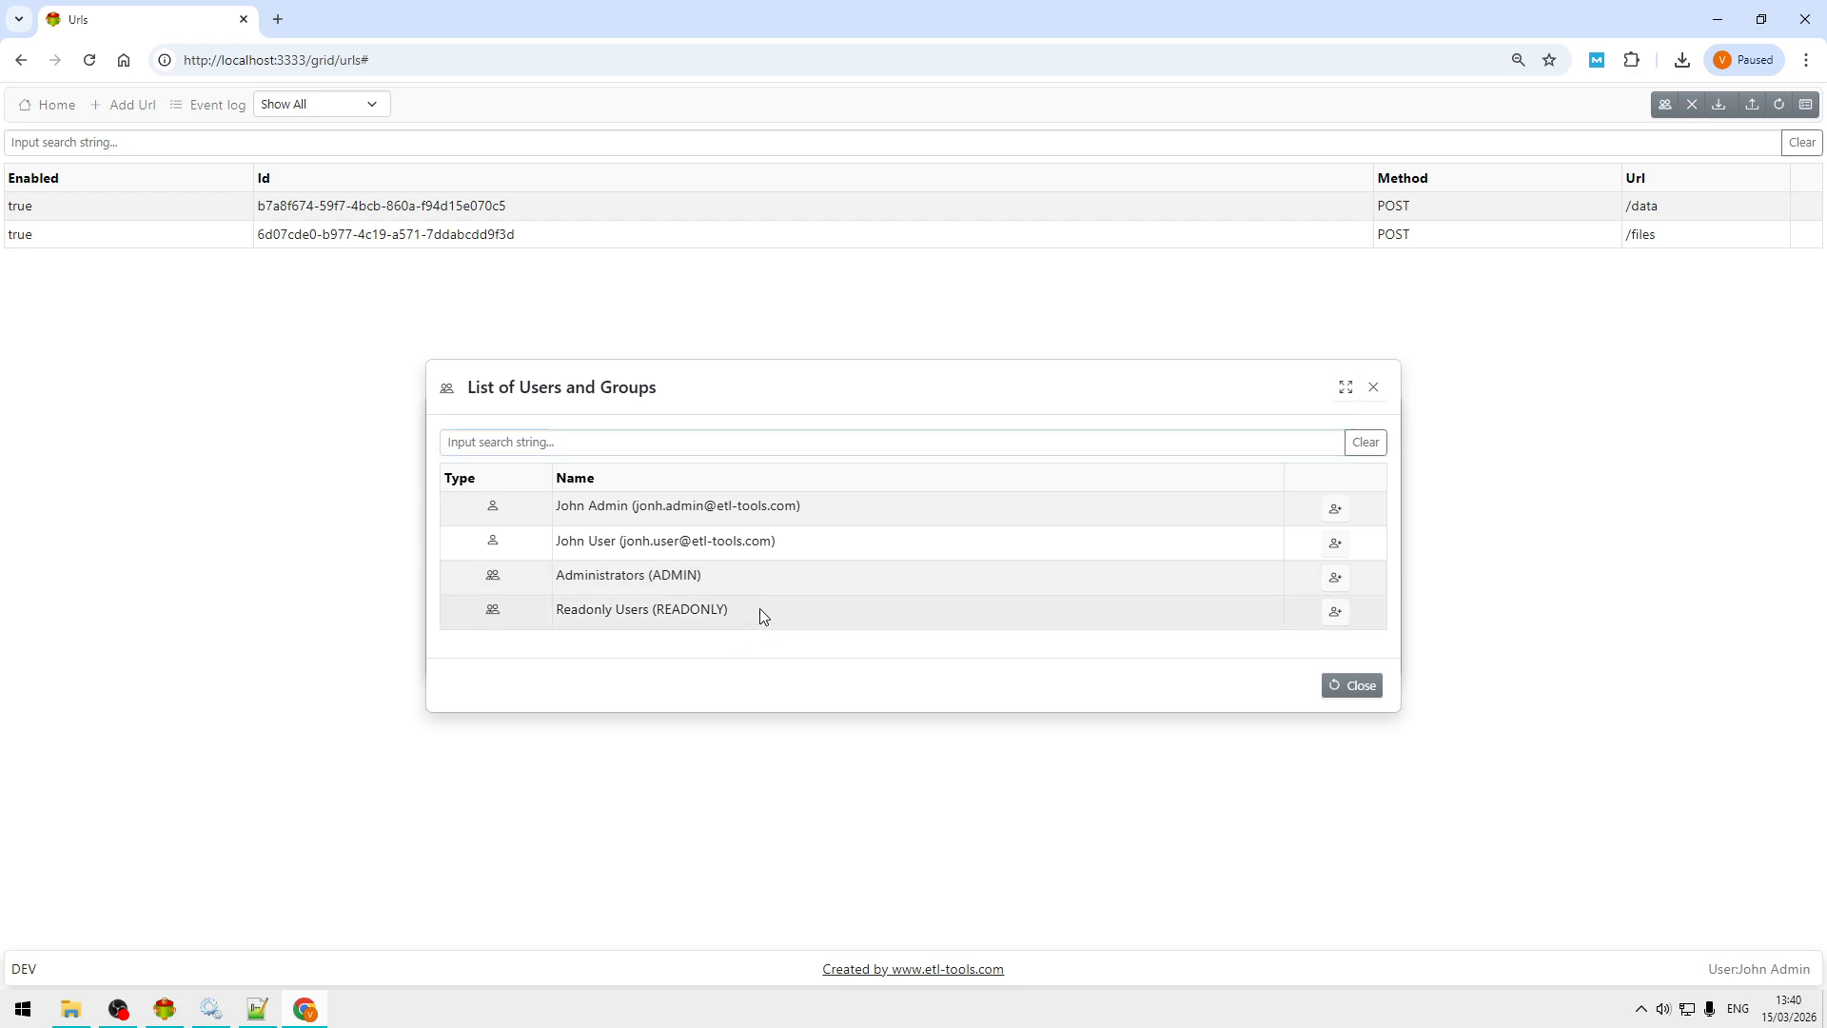
click(1335, 611)
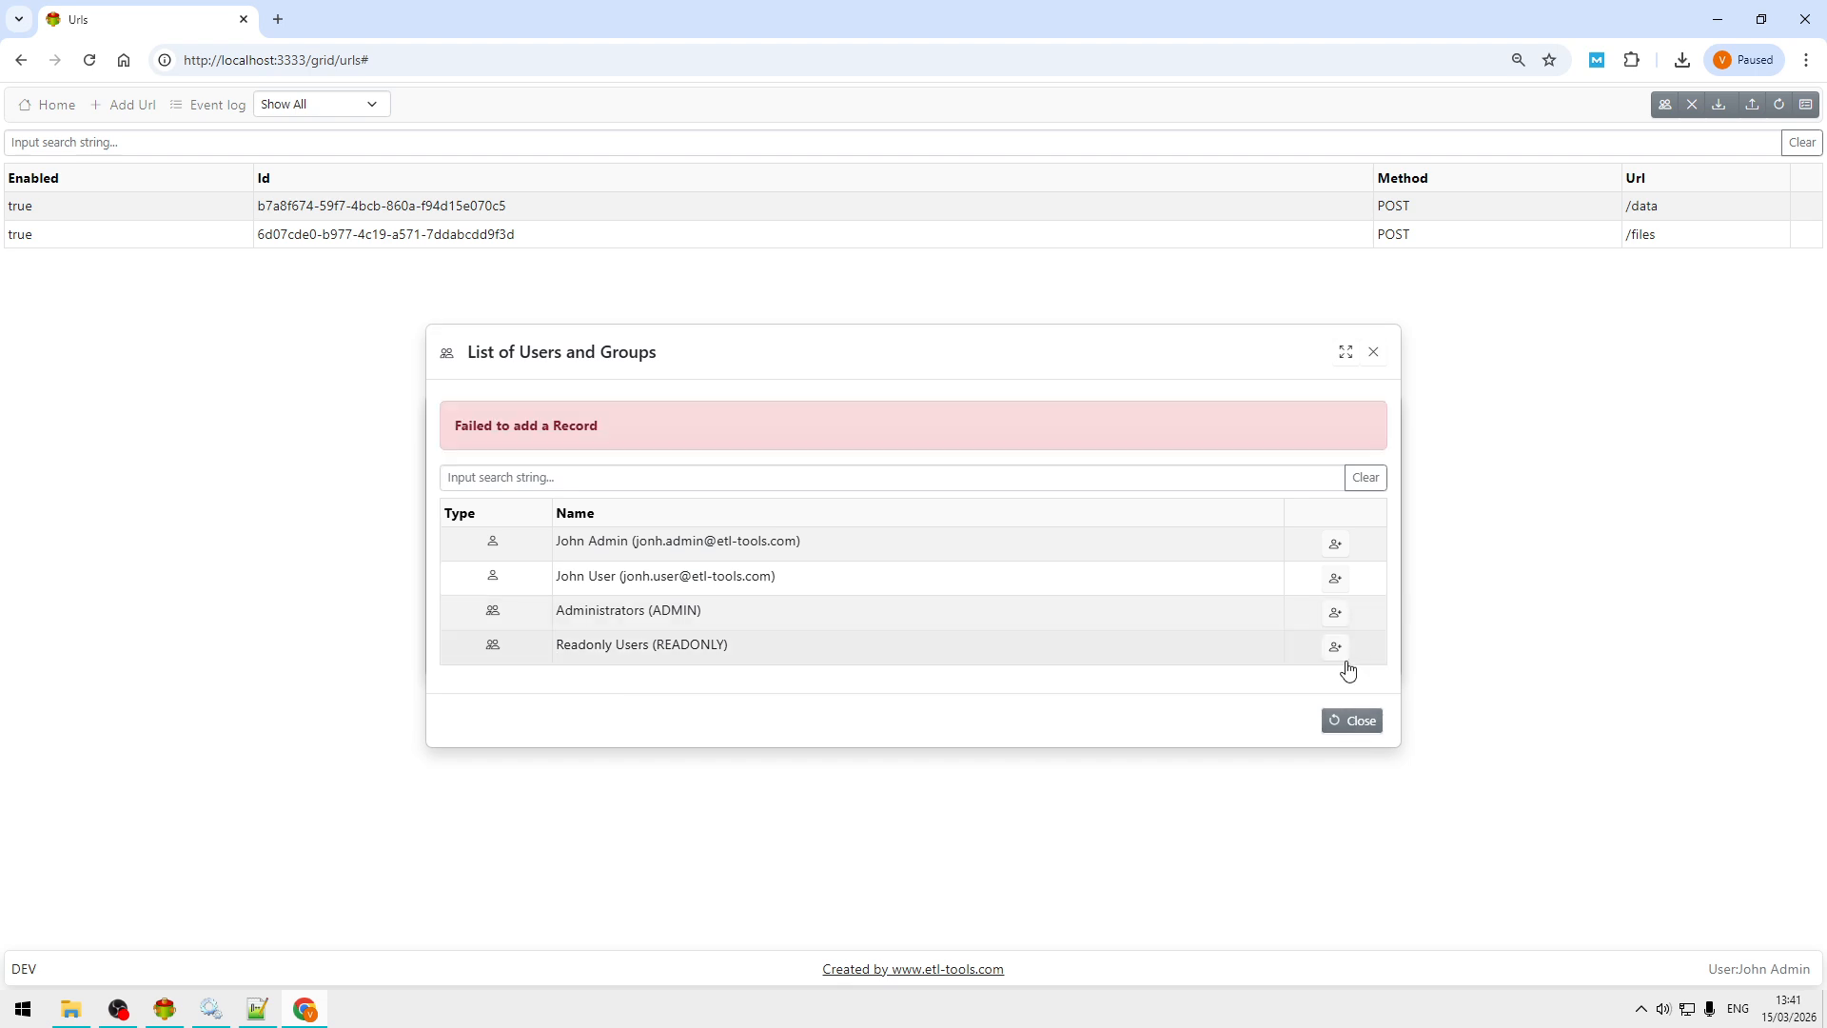
click(1364, 723)
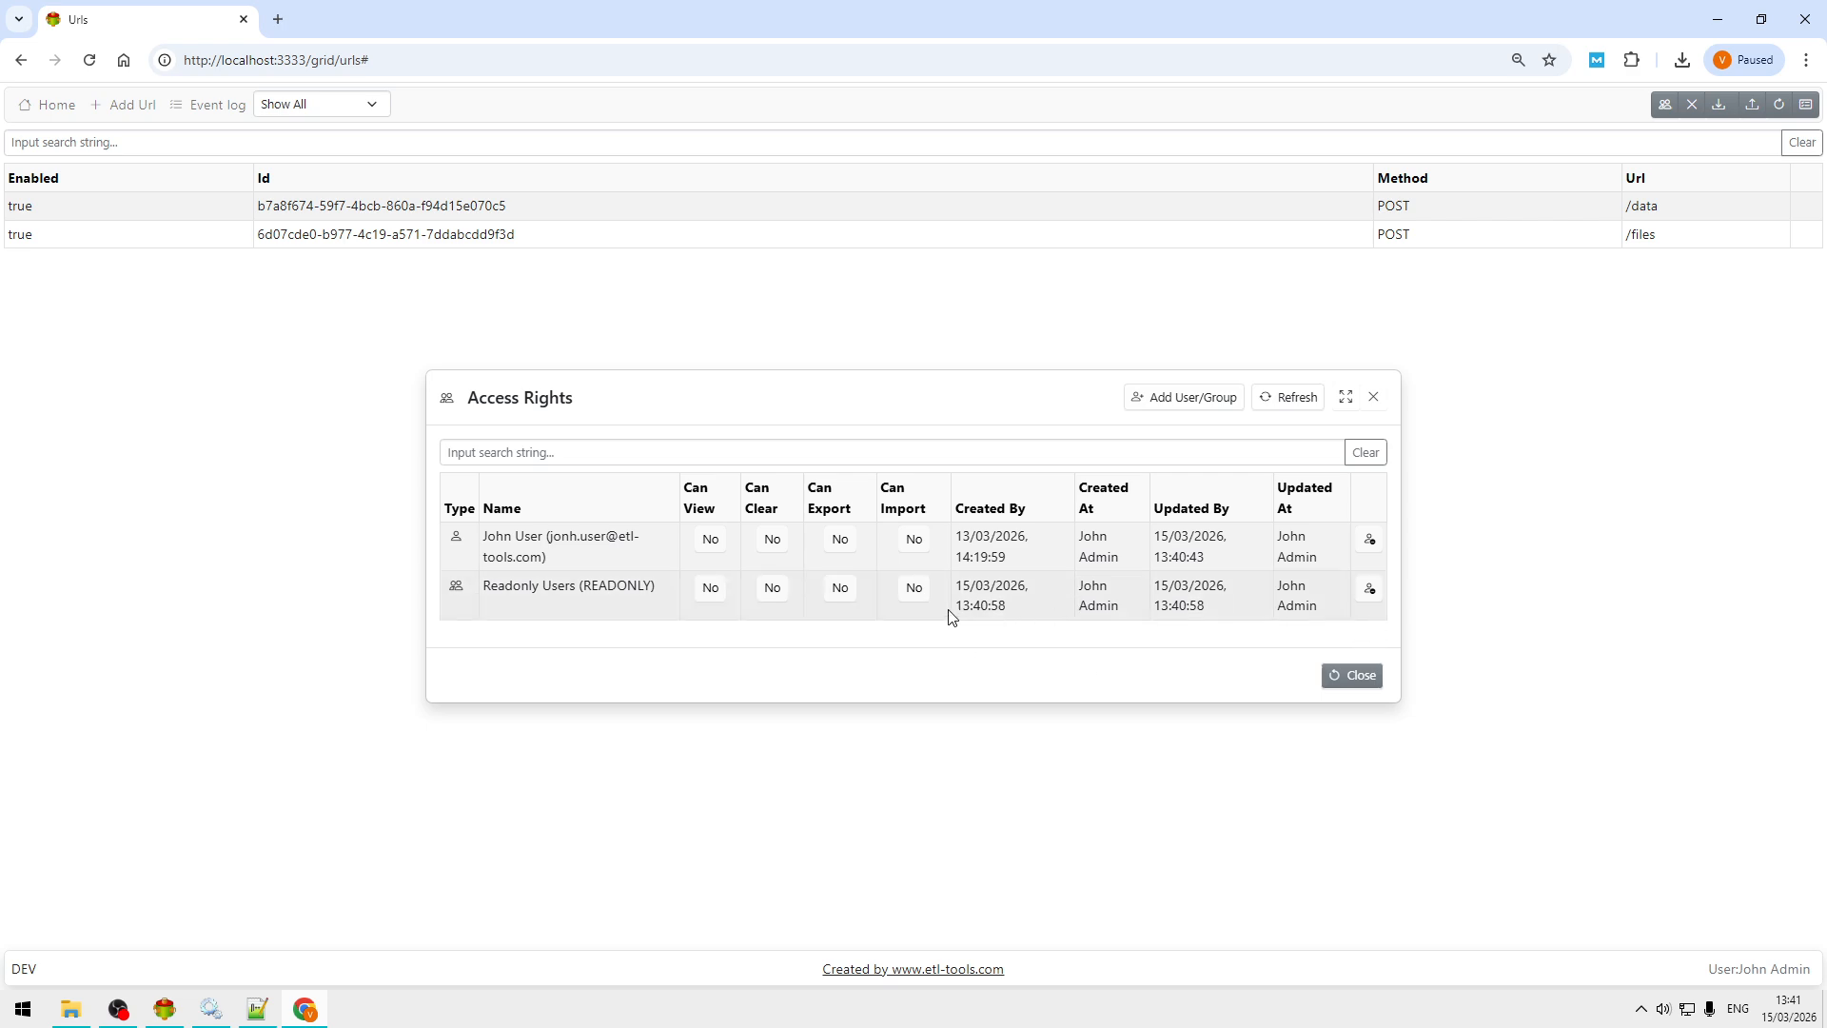
click(1370, 590)
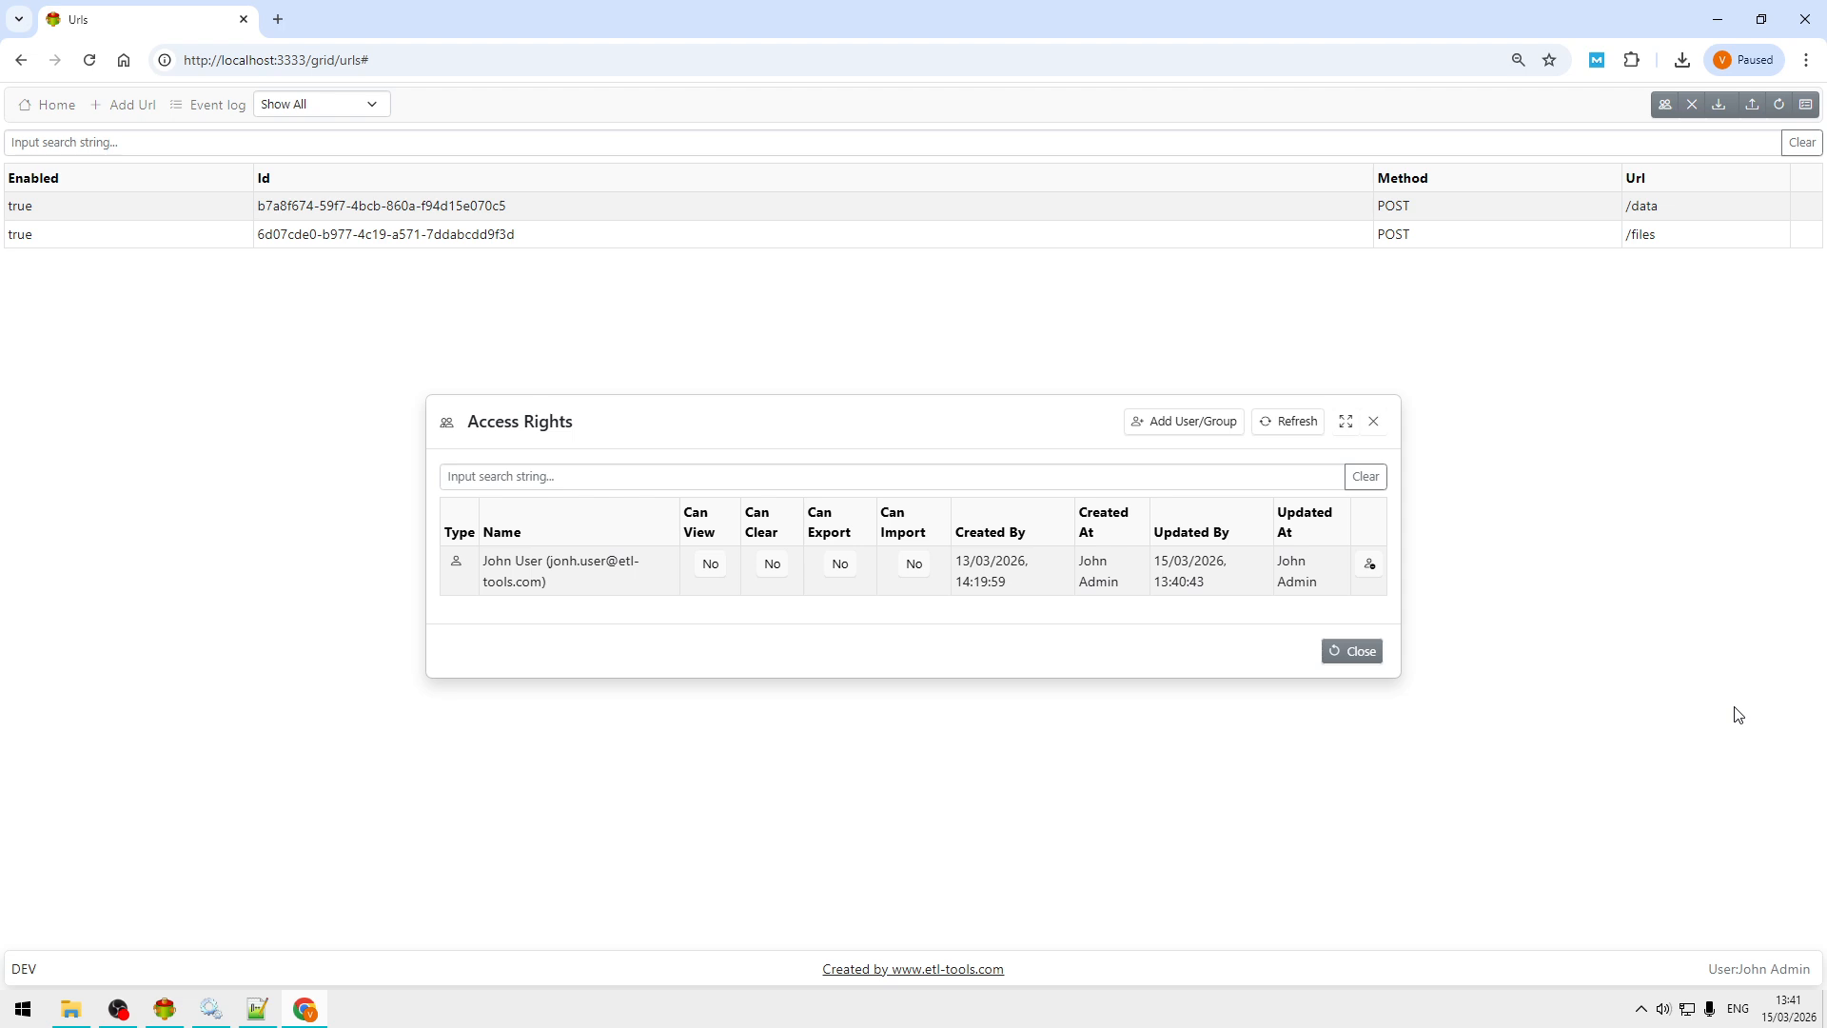
click(1374, 422)
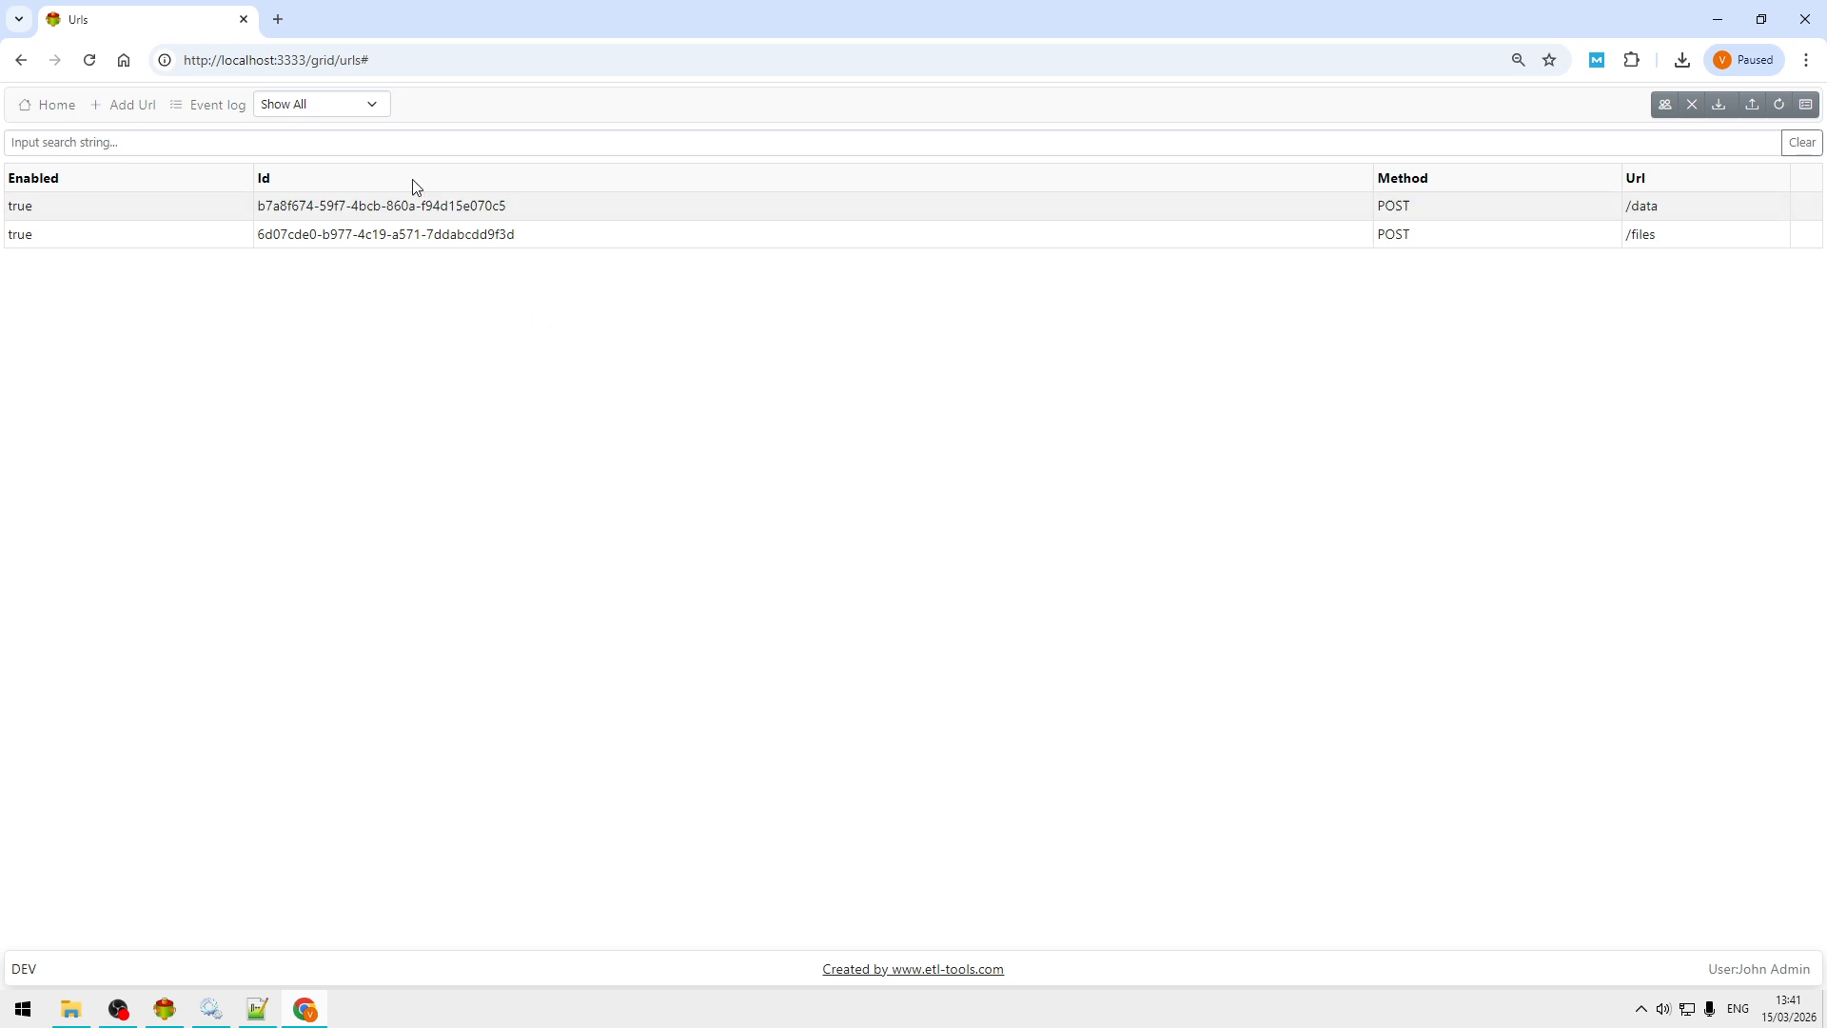
Try the GET method filter on the URL list and set the filter to POST.
click(375, 120)
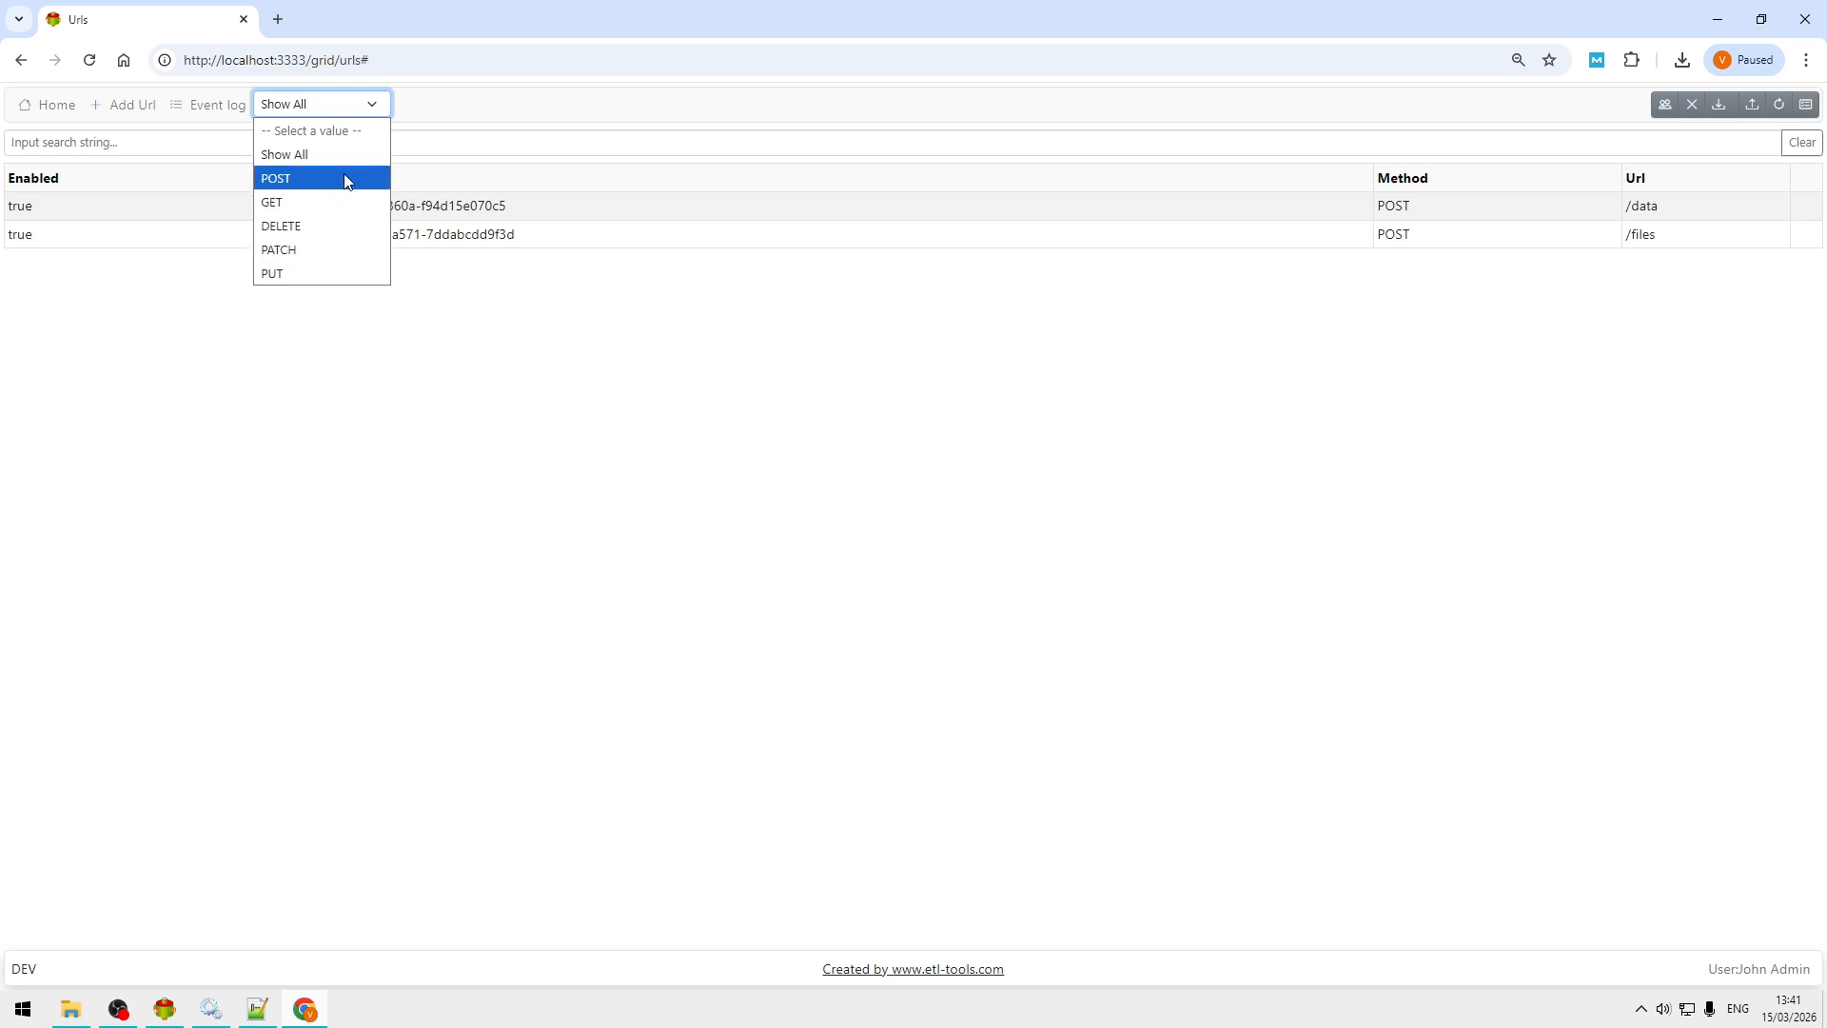
click(359, 210)
click(377, 116)
click(348, 183)
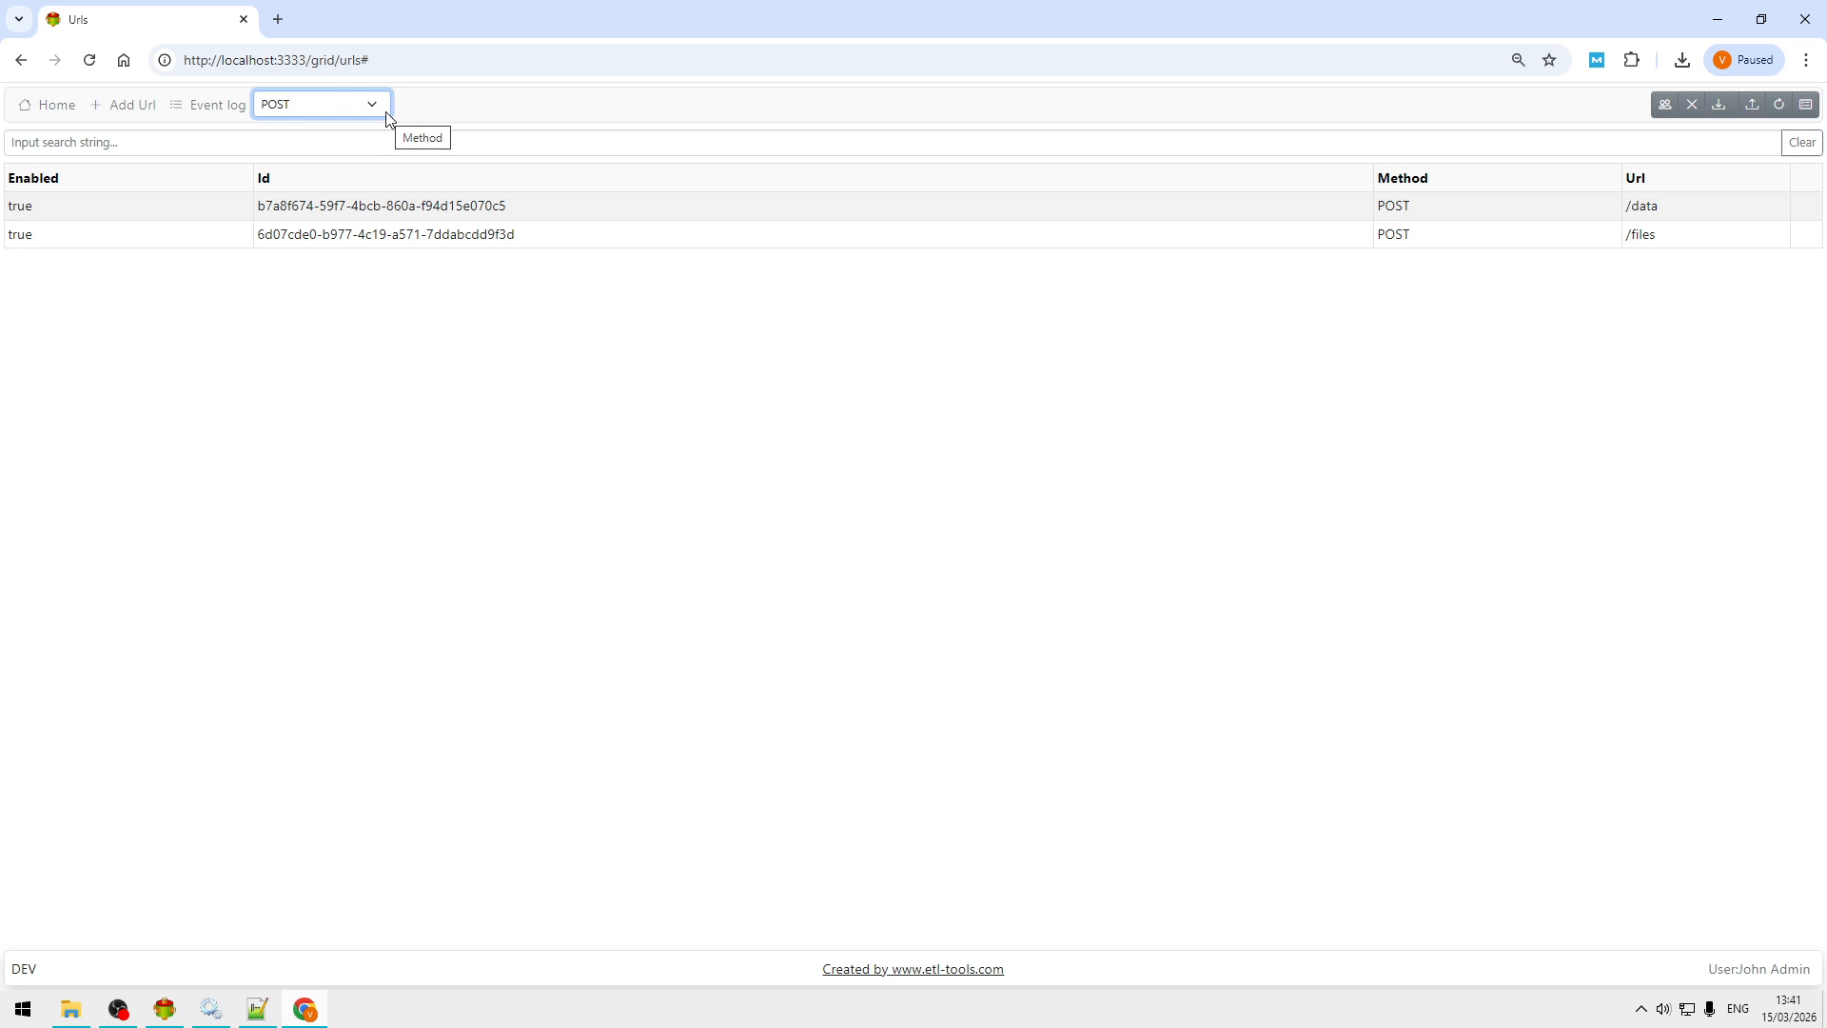
click(685, 143)
Open the event log and examine the header, body and files of the POST entry for /webhooks/files.
click(211, 108)
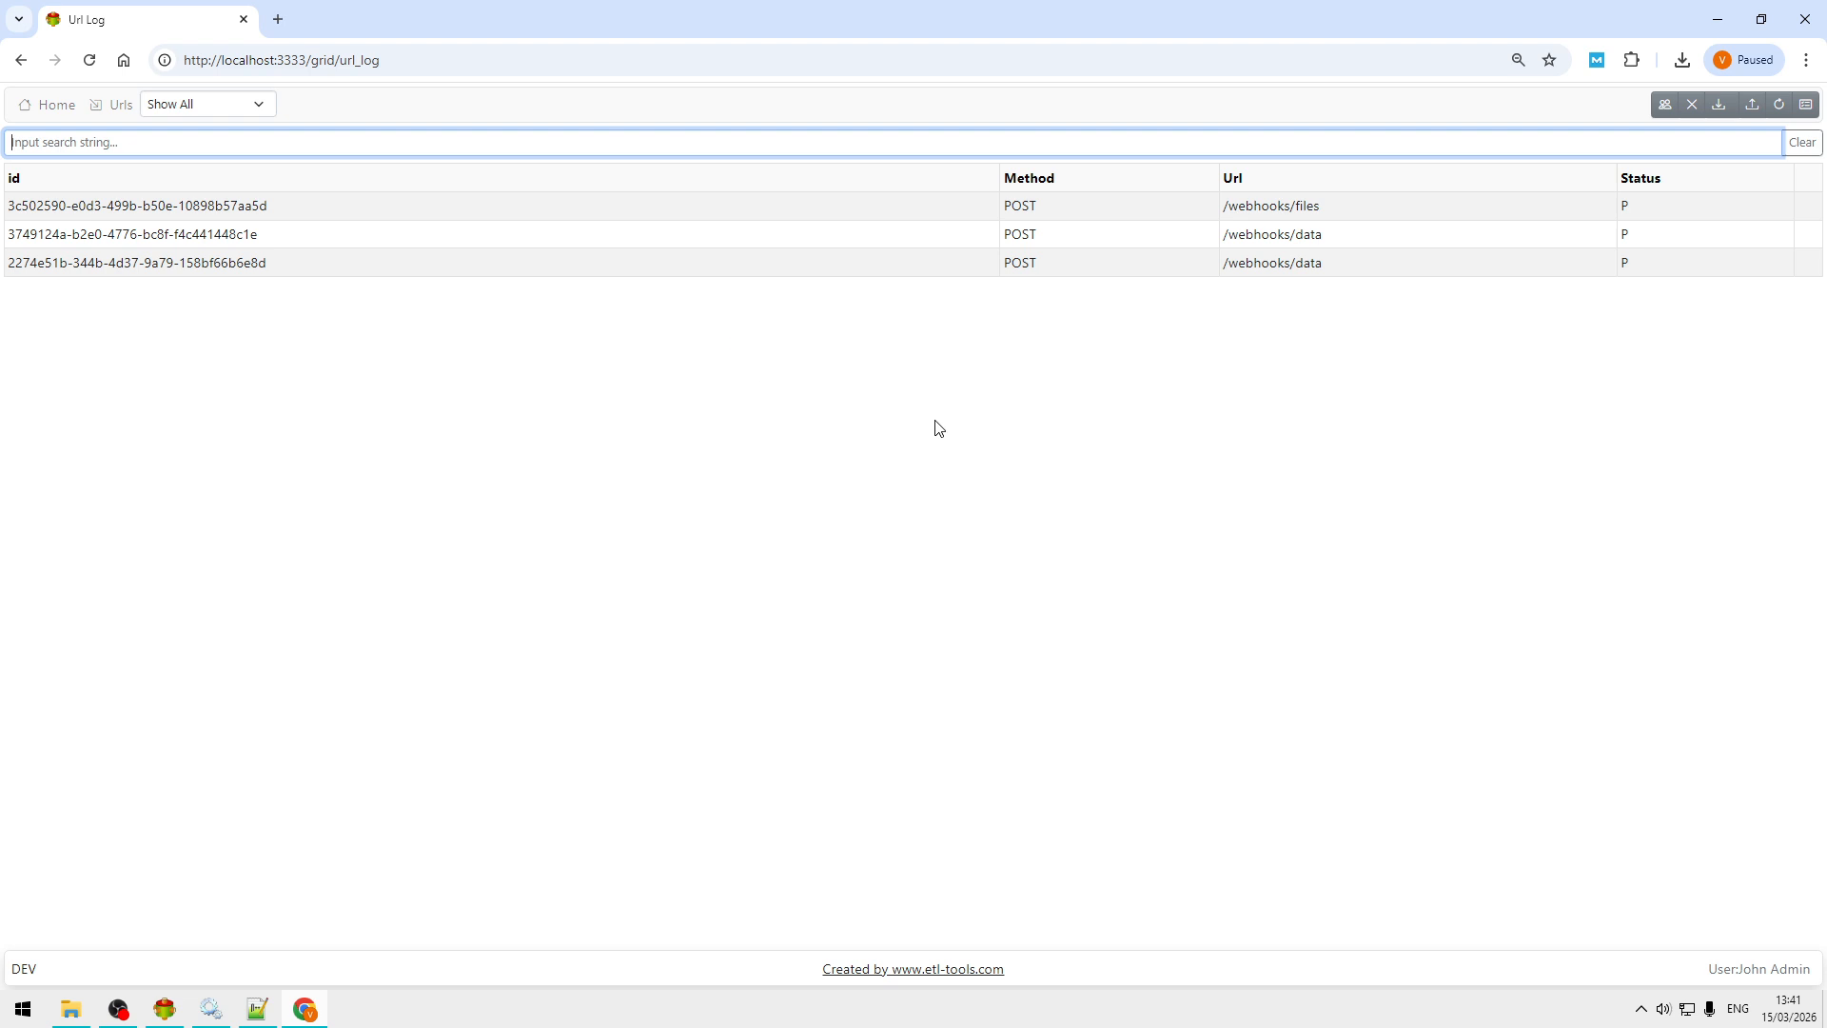
double_click(607, 207)
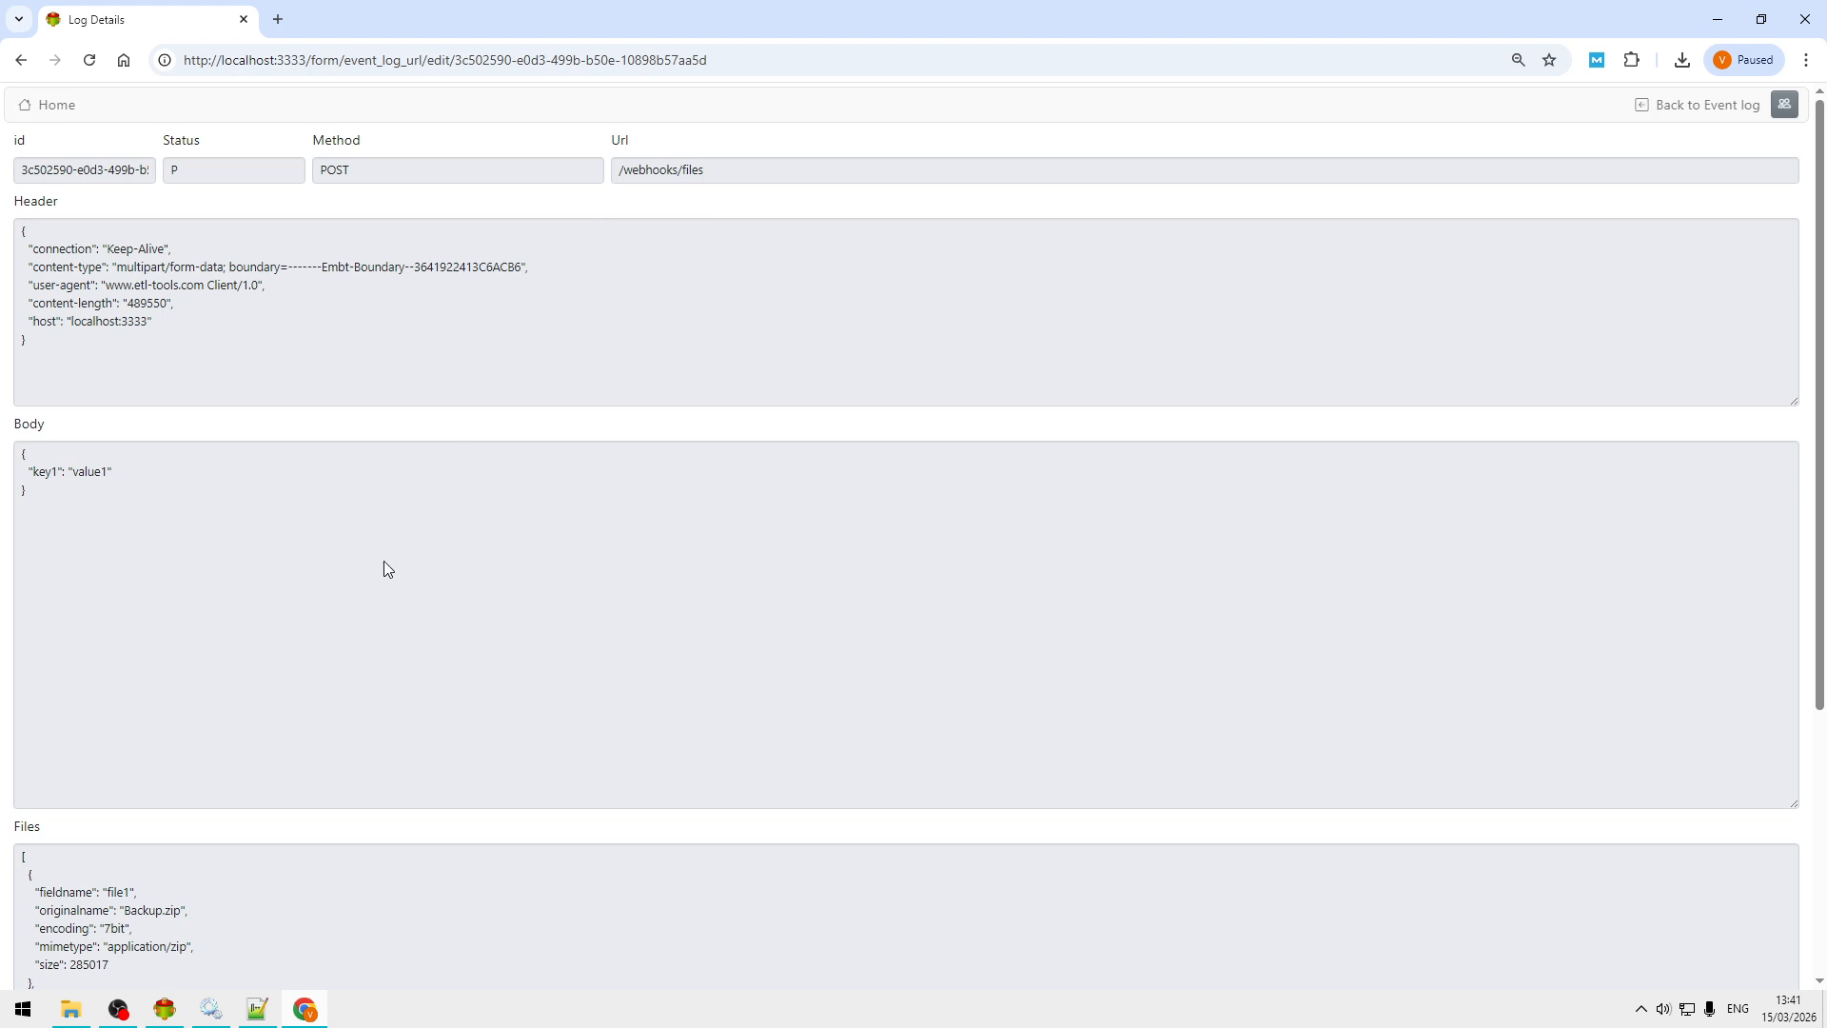
scroll(385, 569, down, 3)
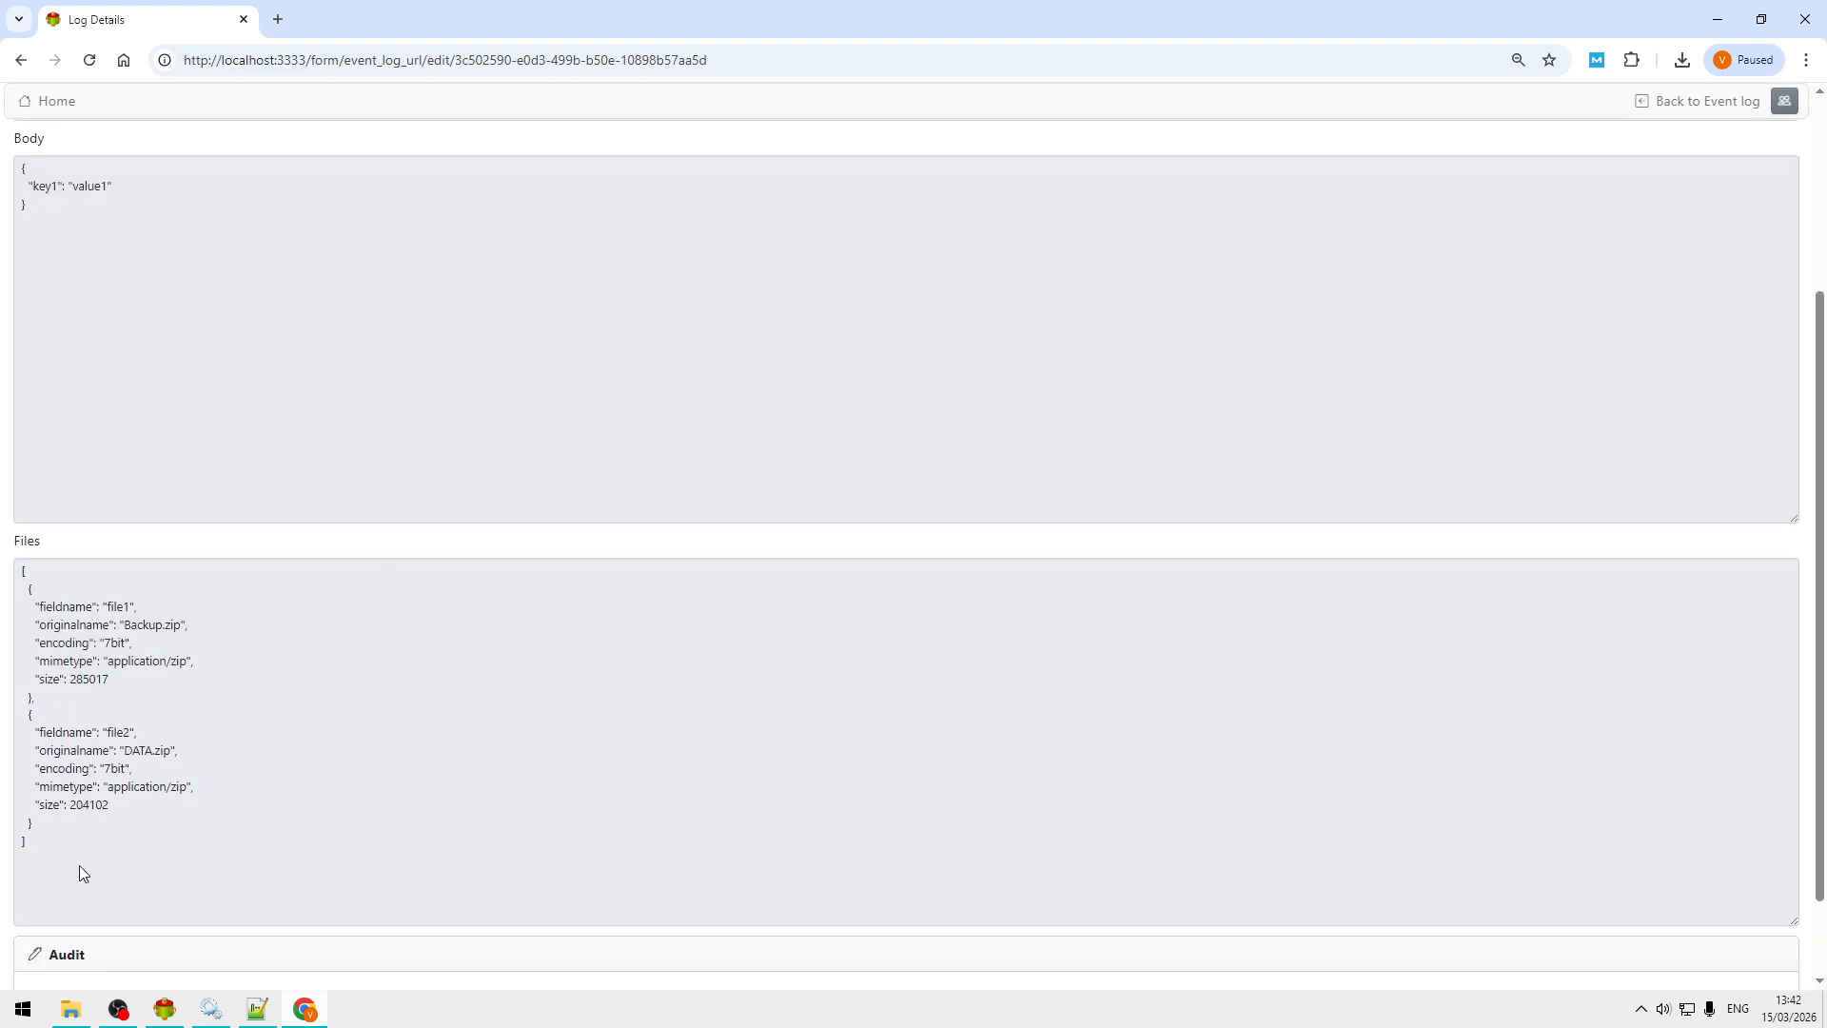
drag(80, 843, 1, 576)
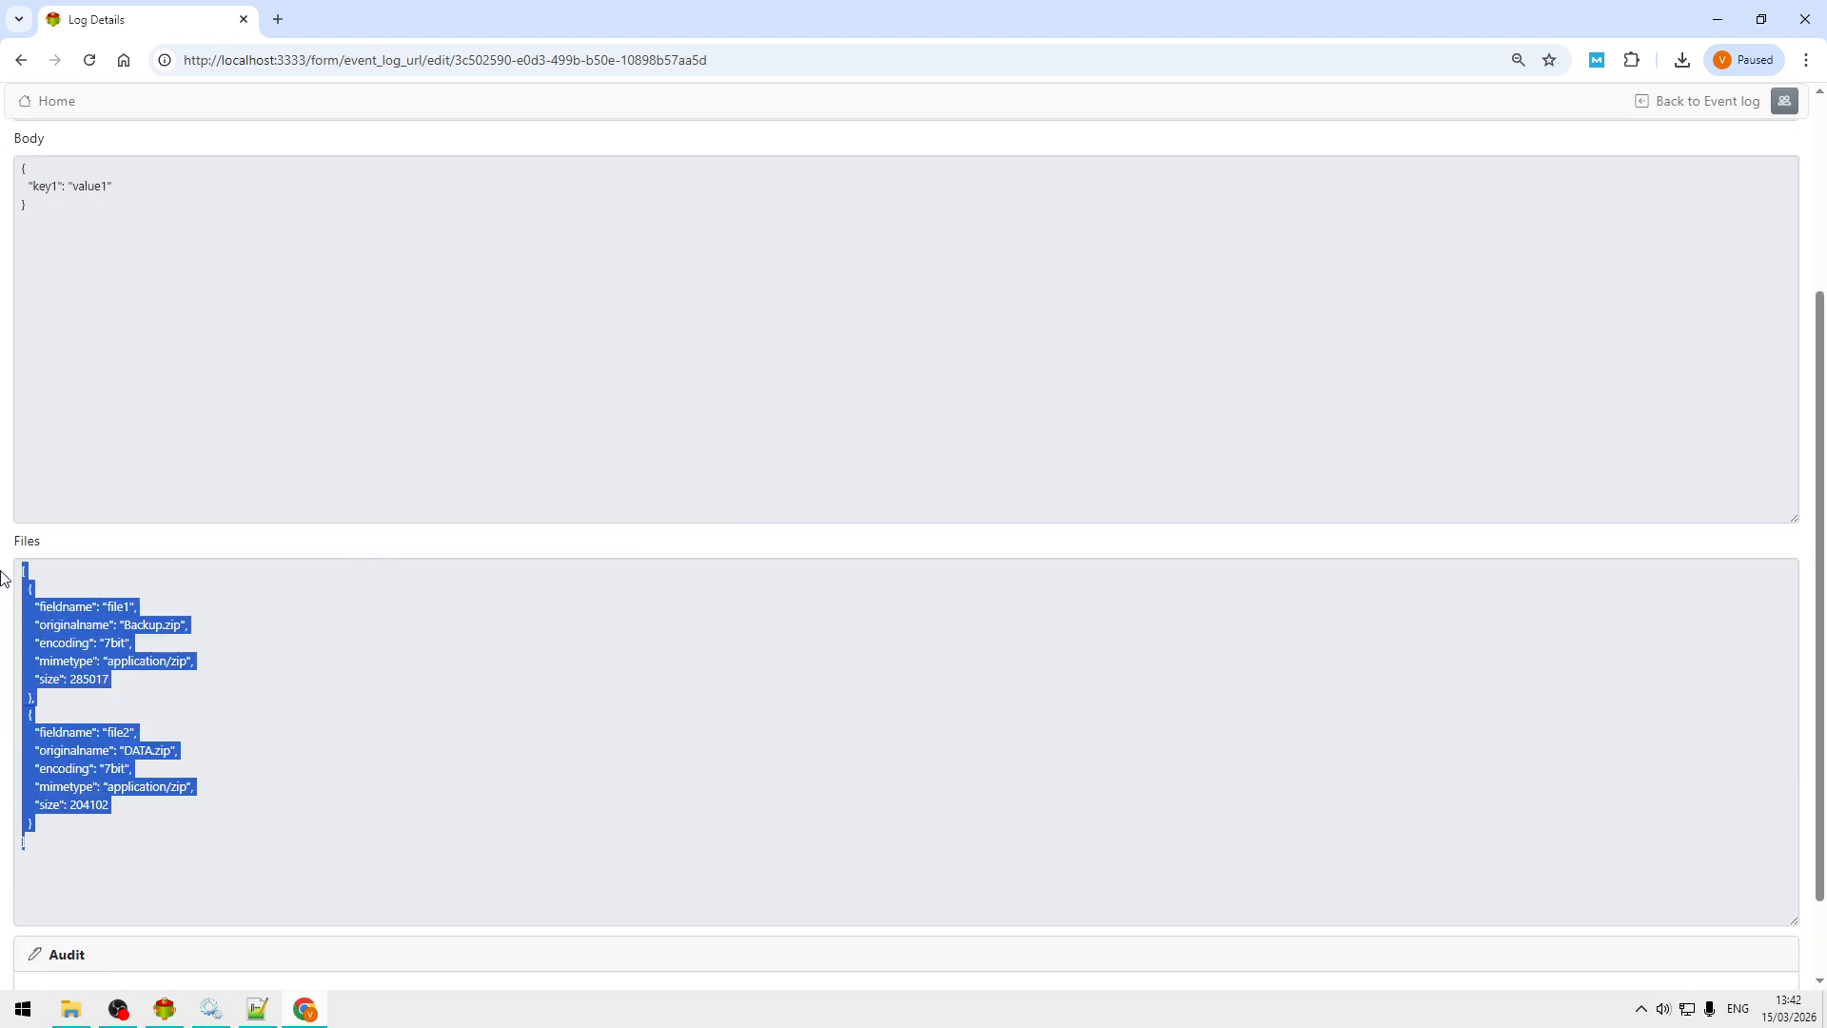
click(538, 712)
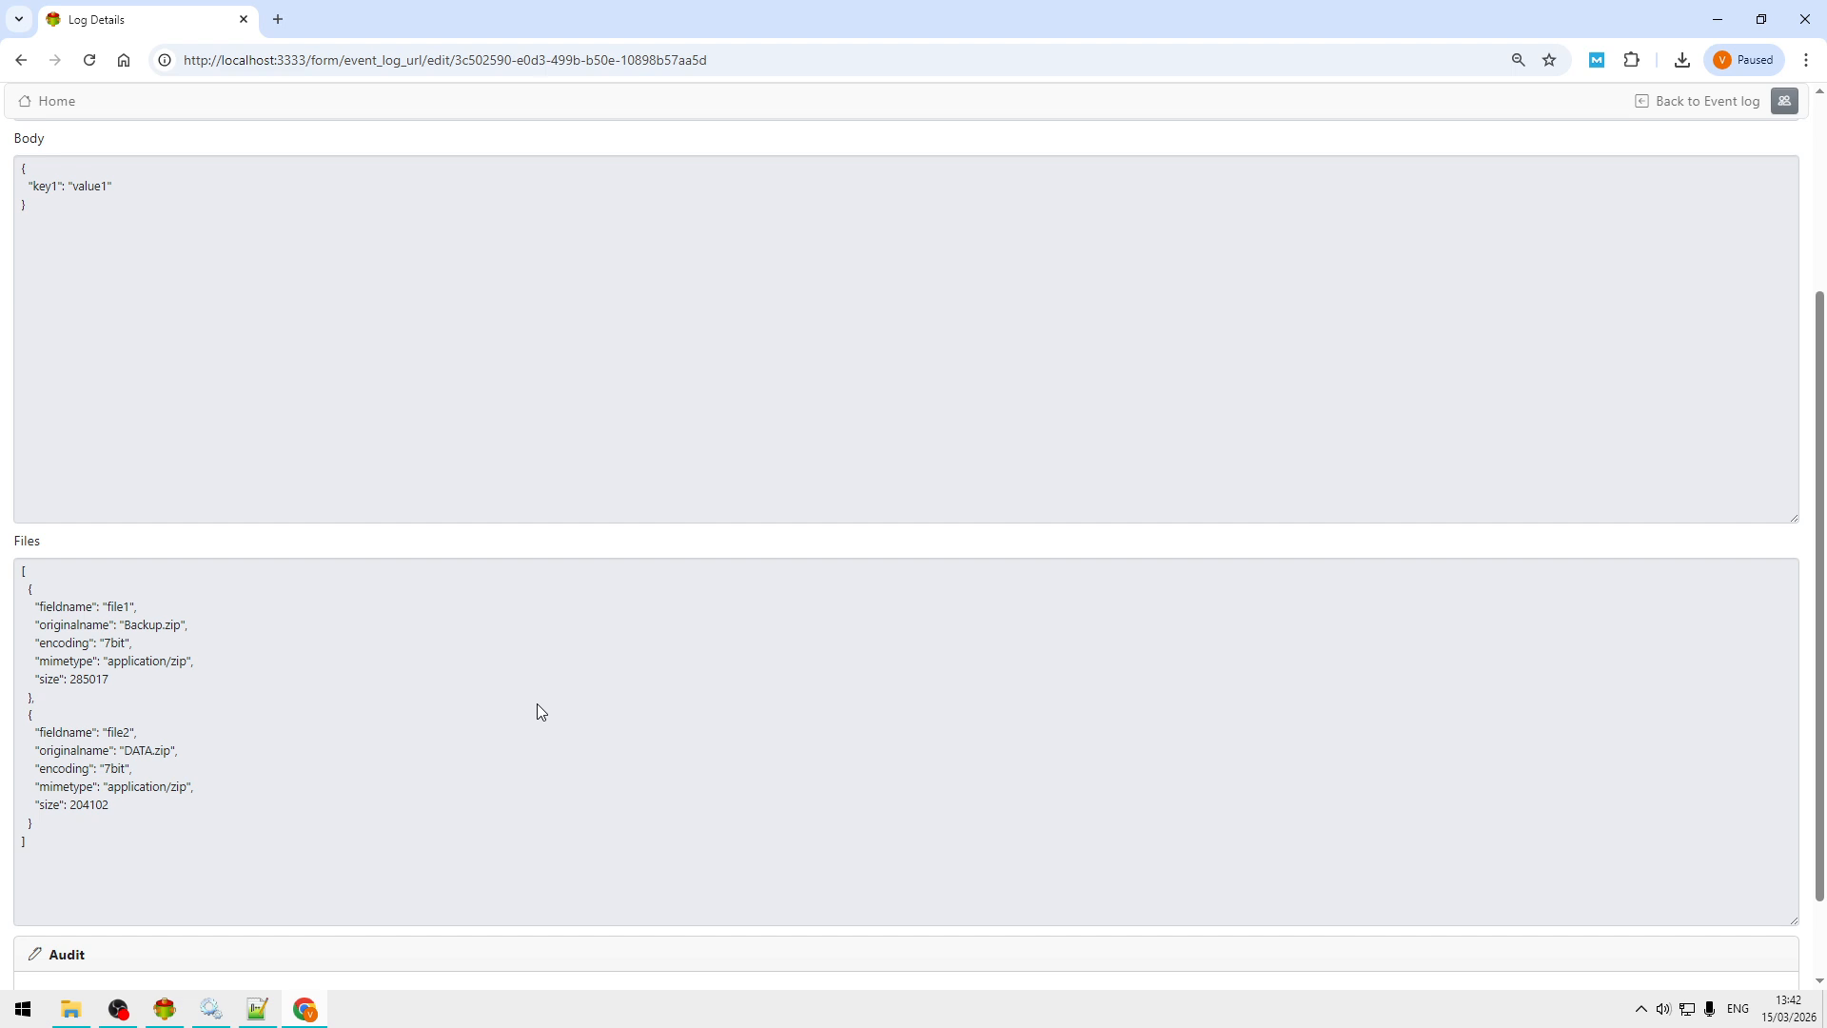
scroll(537, 705, up, 3)
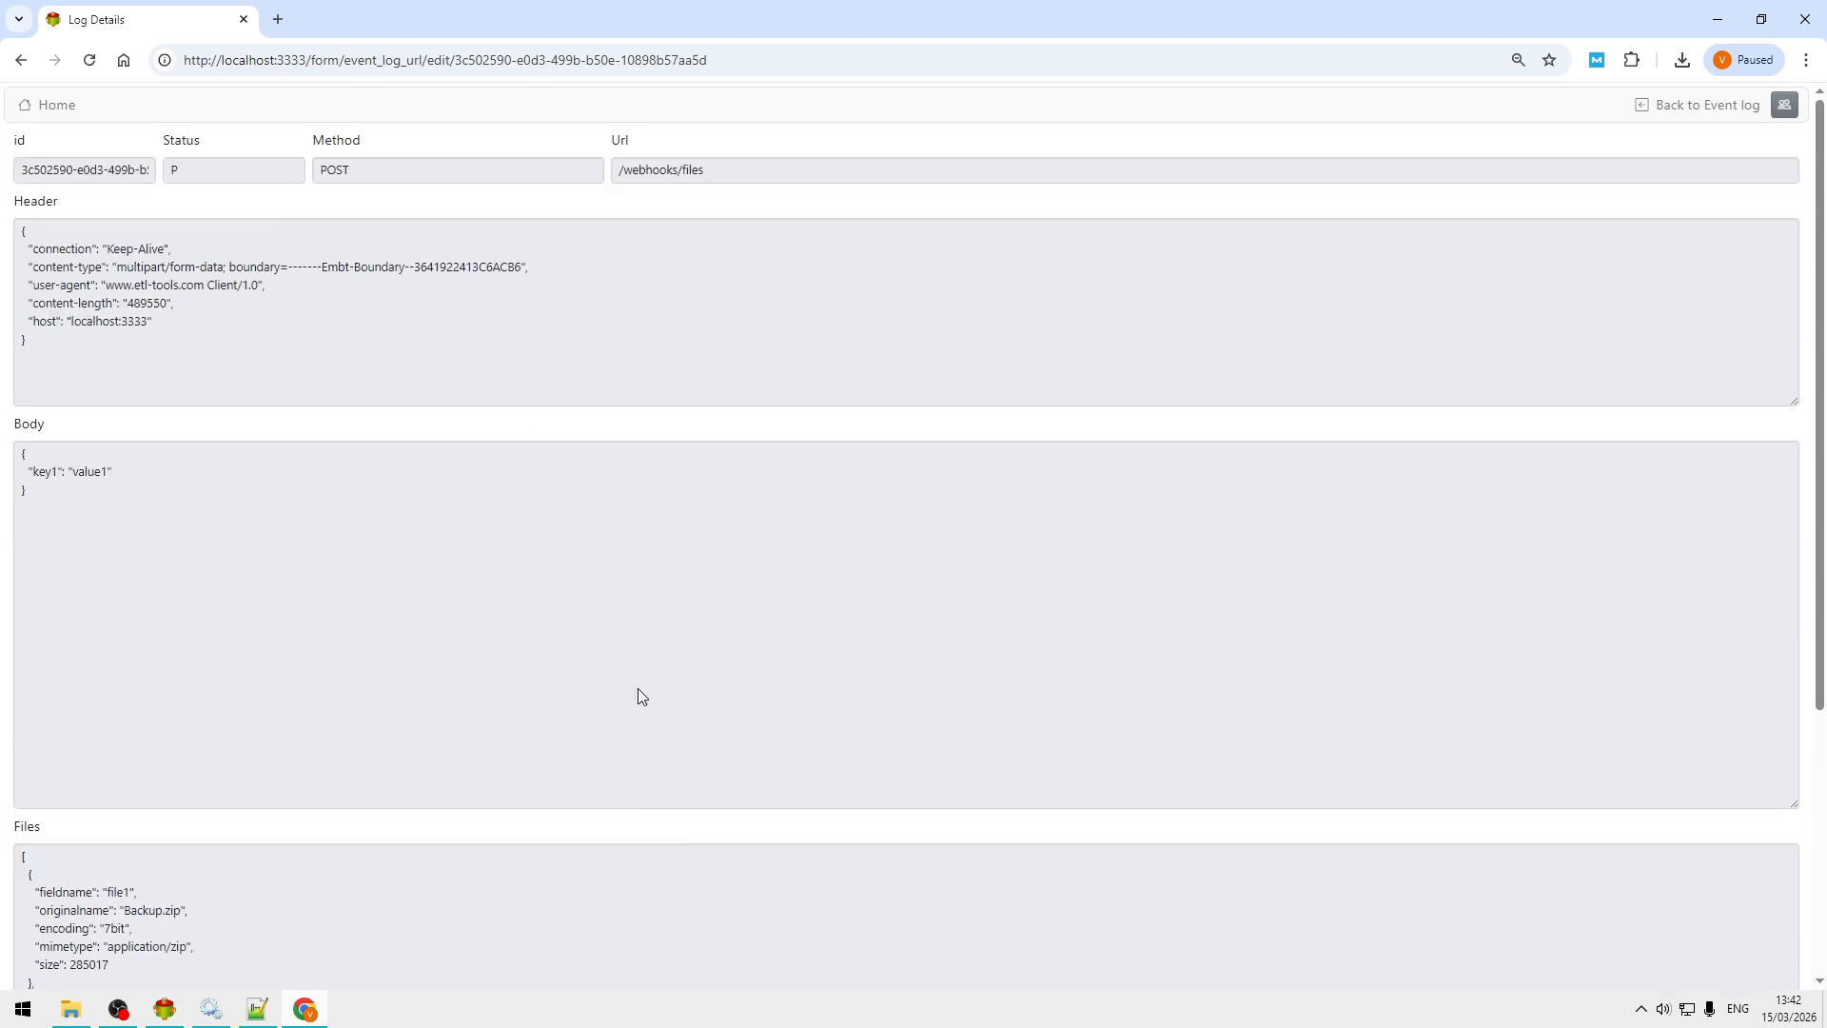
scroll(637, 688, down, 3)
scroll(638, 688, up, 3)
Return to the URL list through the home page and open the settings form of the /data URL.
click(52, 107)
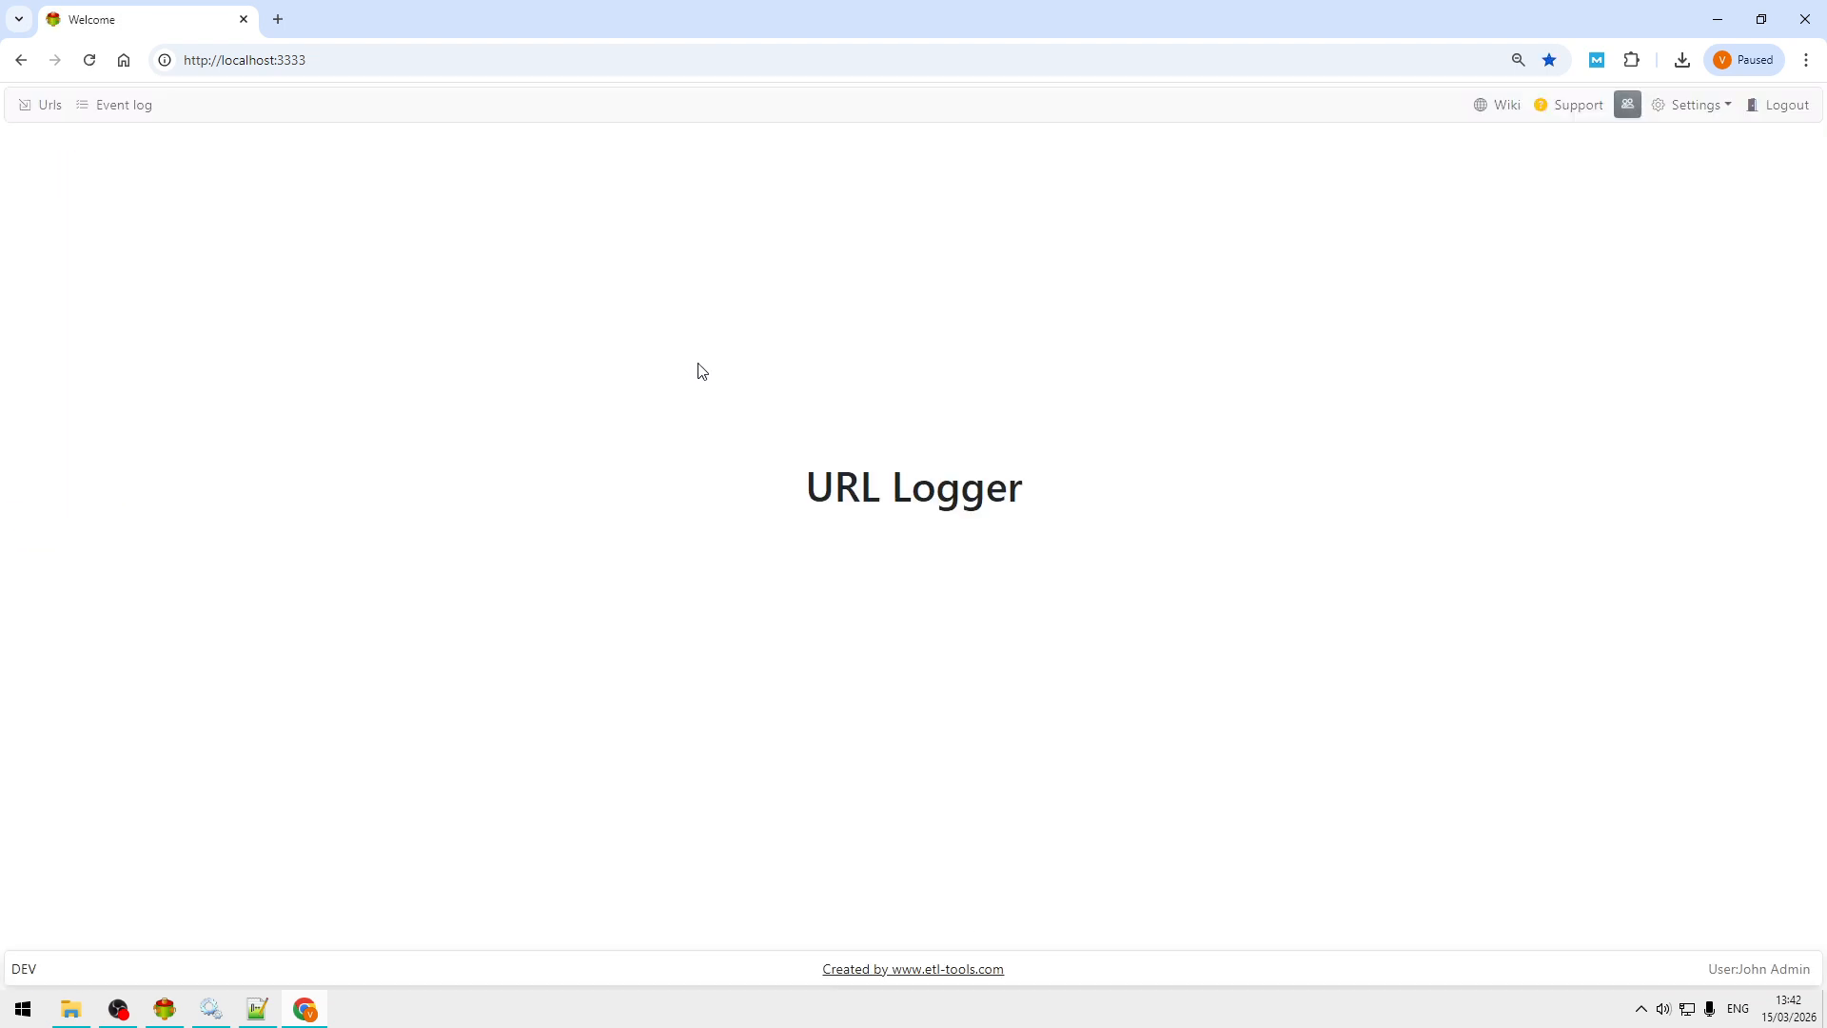
click(40, 106)
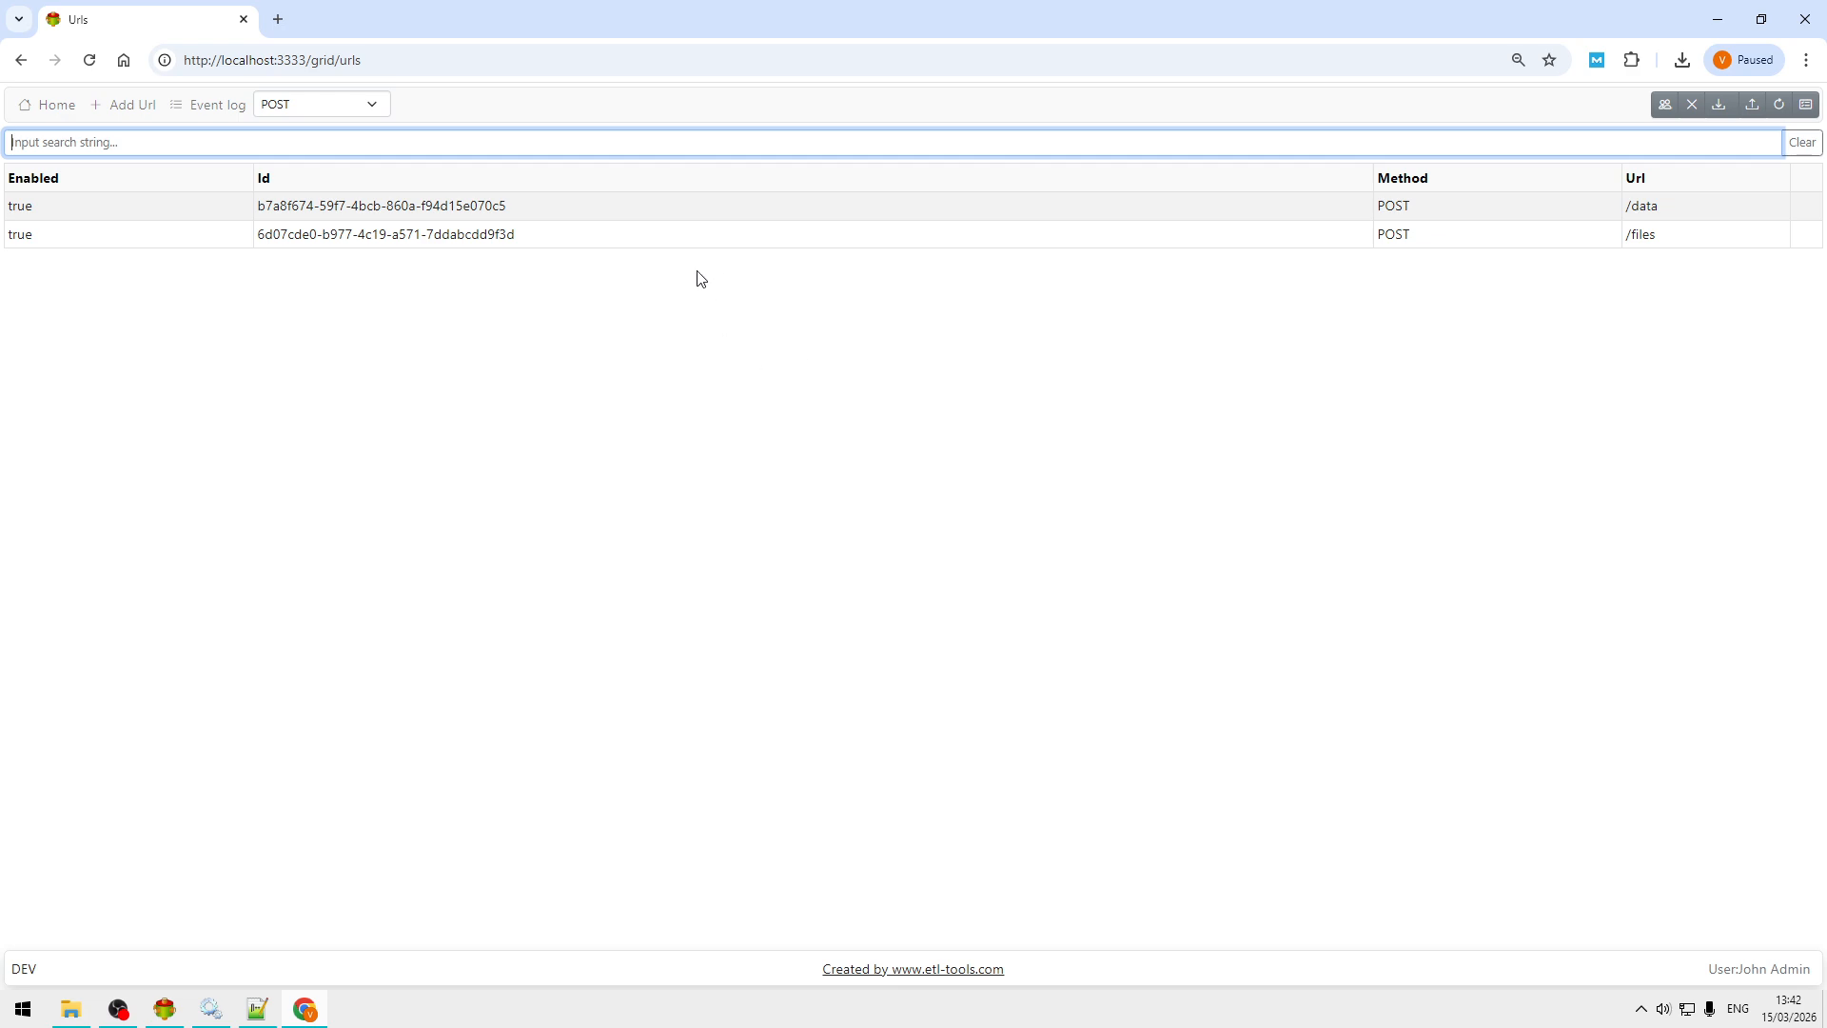
double_click(715, 220)
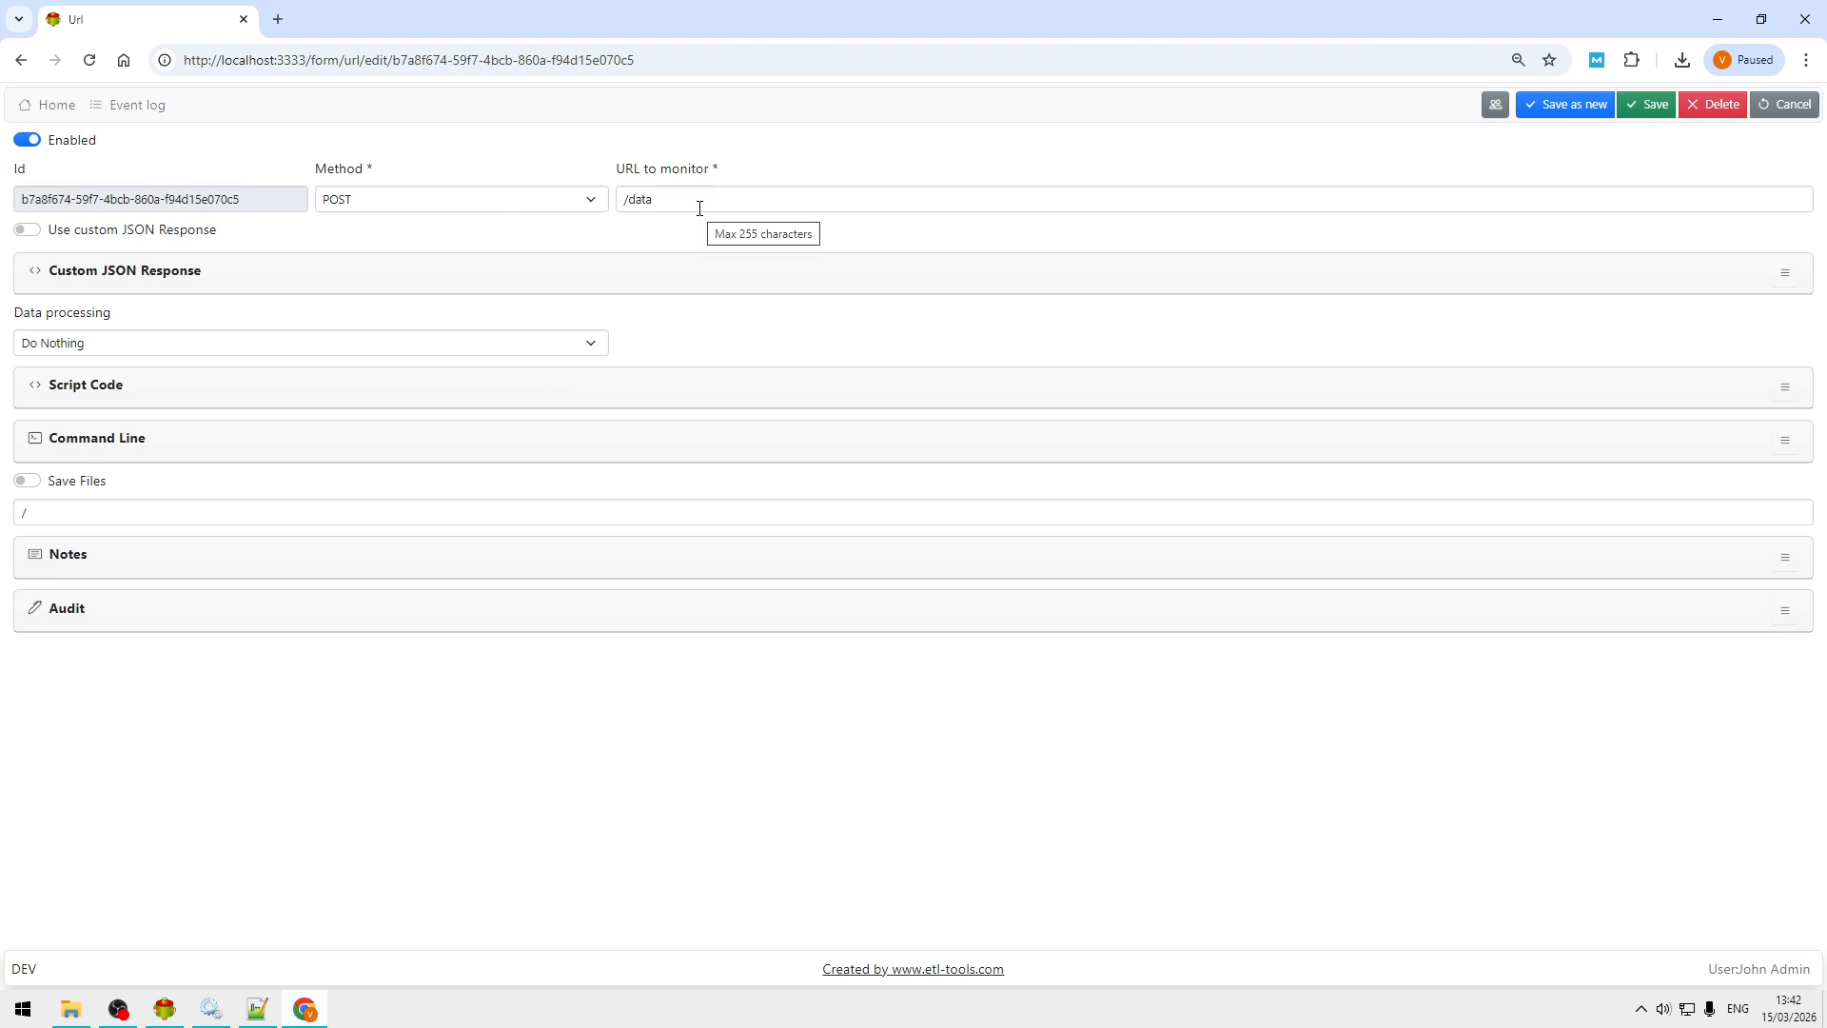
Switch to Advanced ETL Processor, accept the open HTTP properties and open the properties of the HTTP Post object.
click(164, 1011)
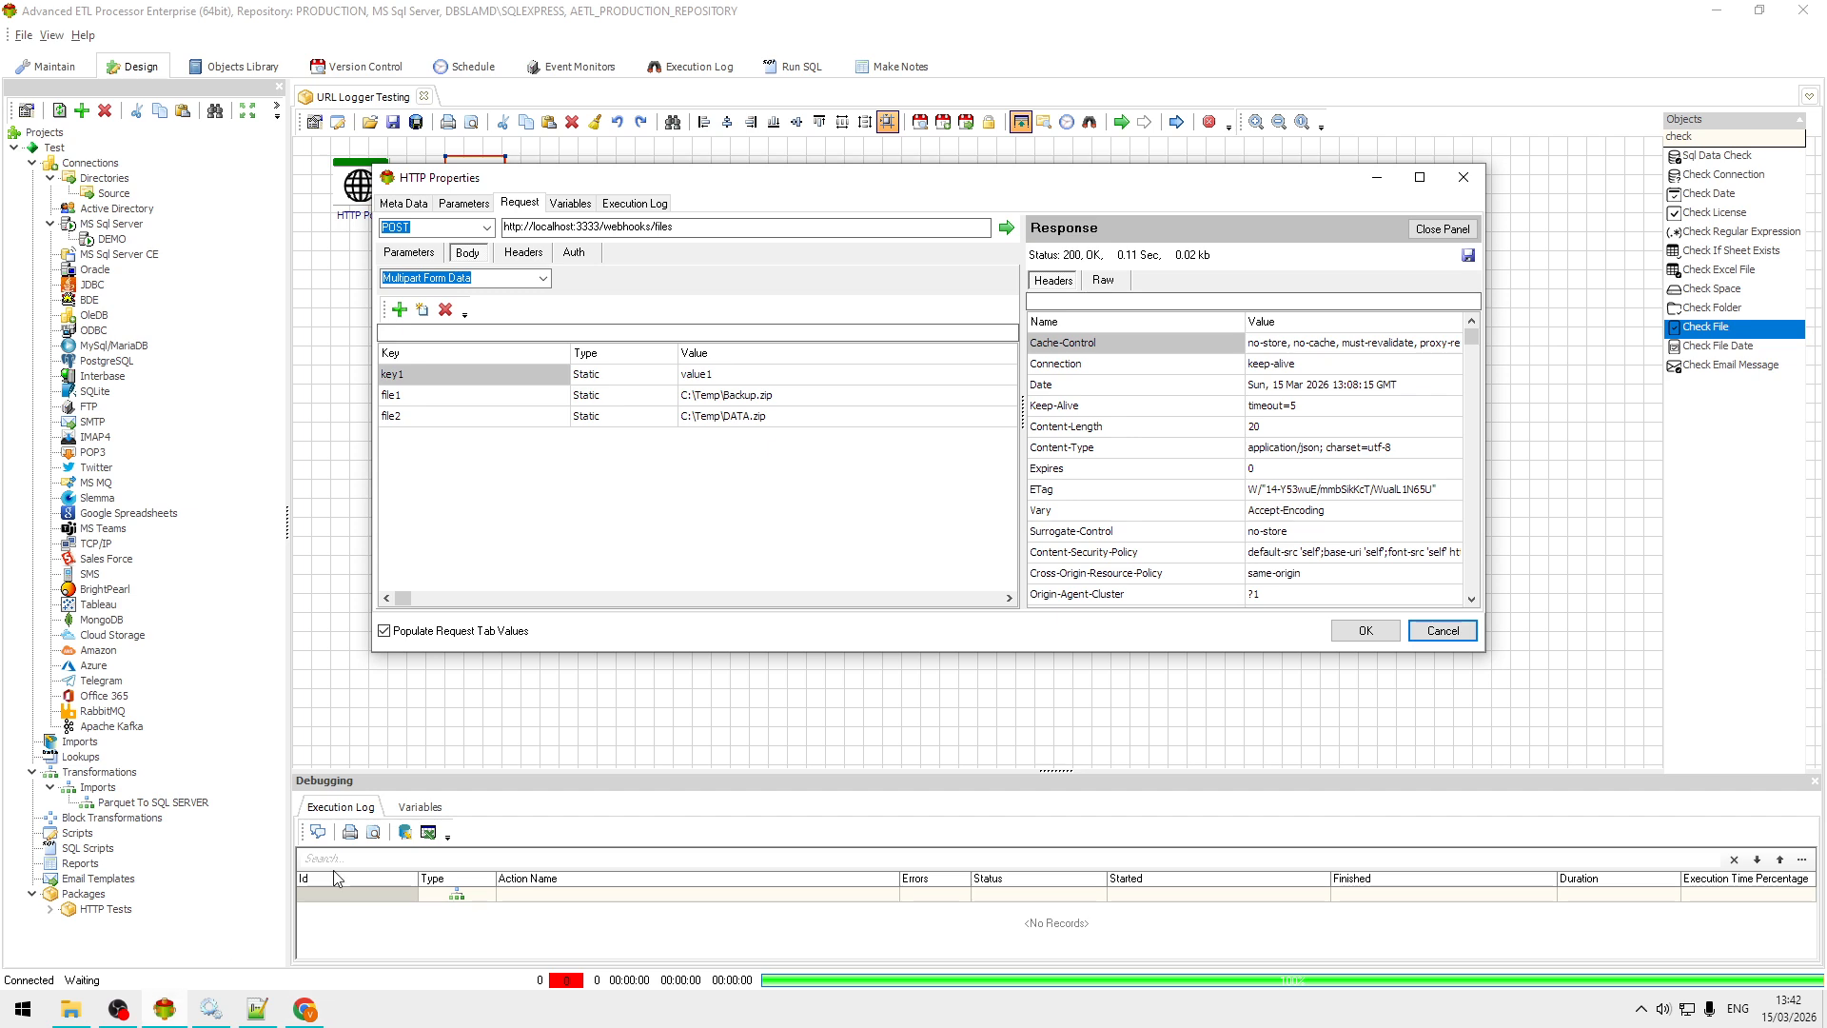
click(1371, 632)
click(360, 195)
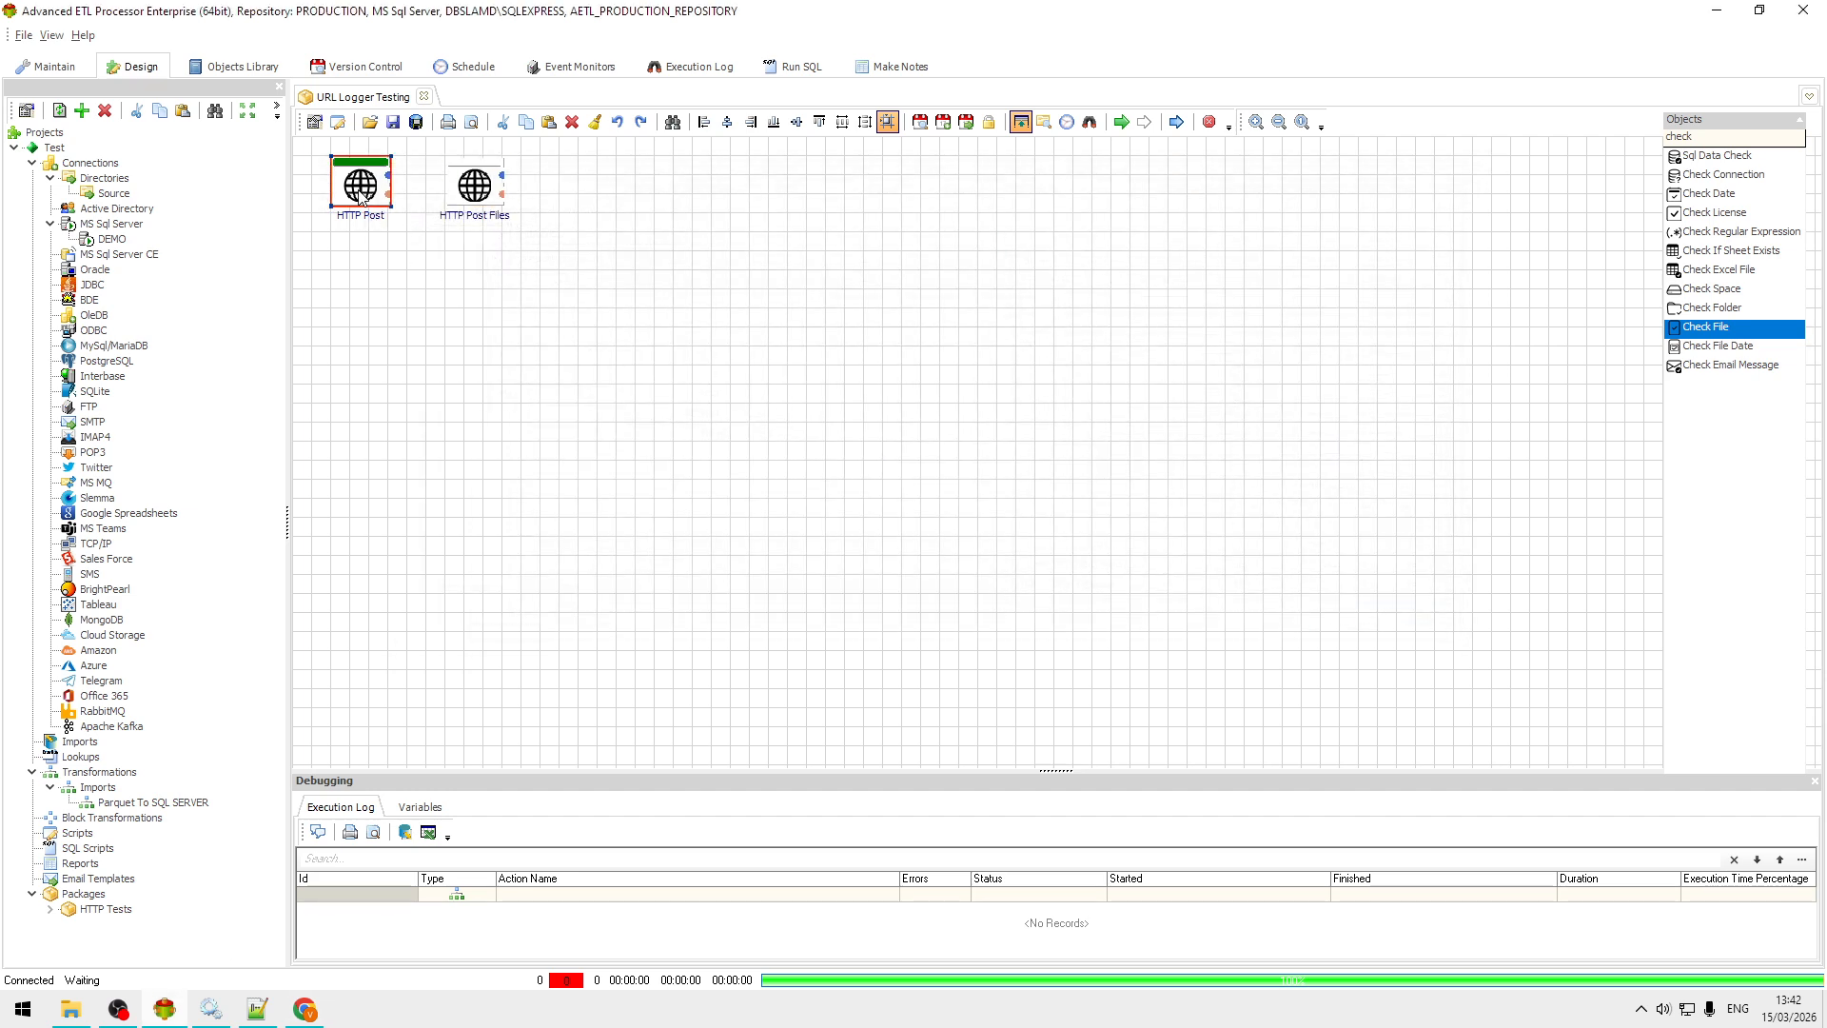
double_click(360, 191)
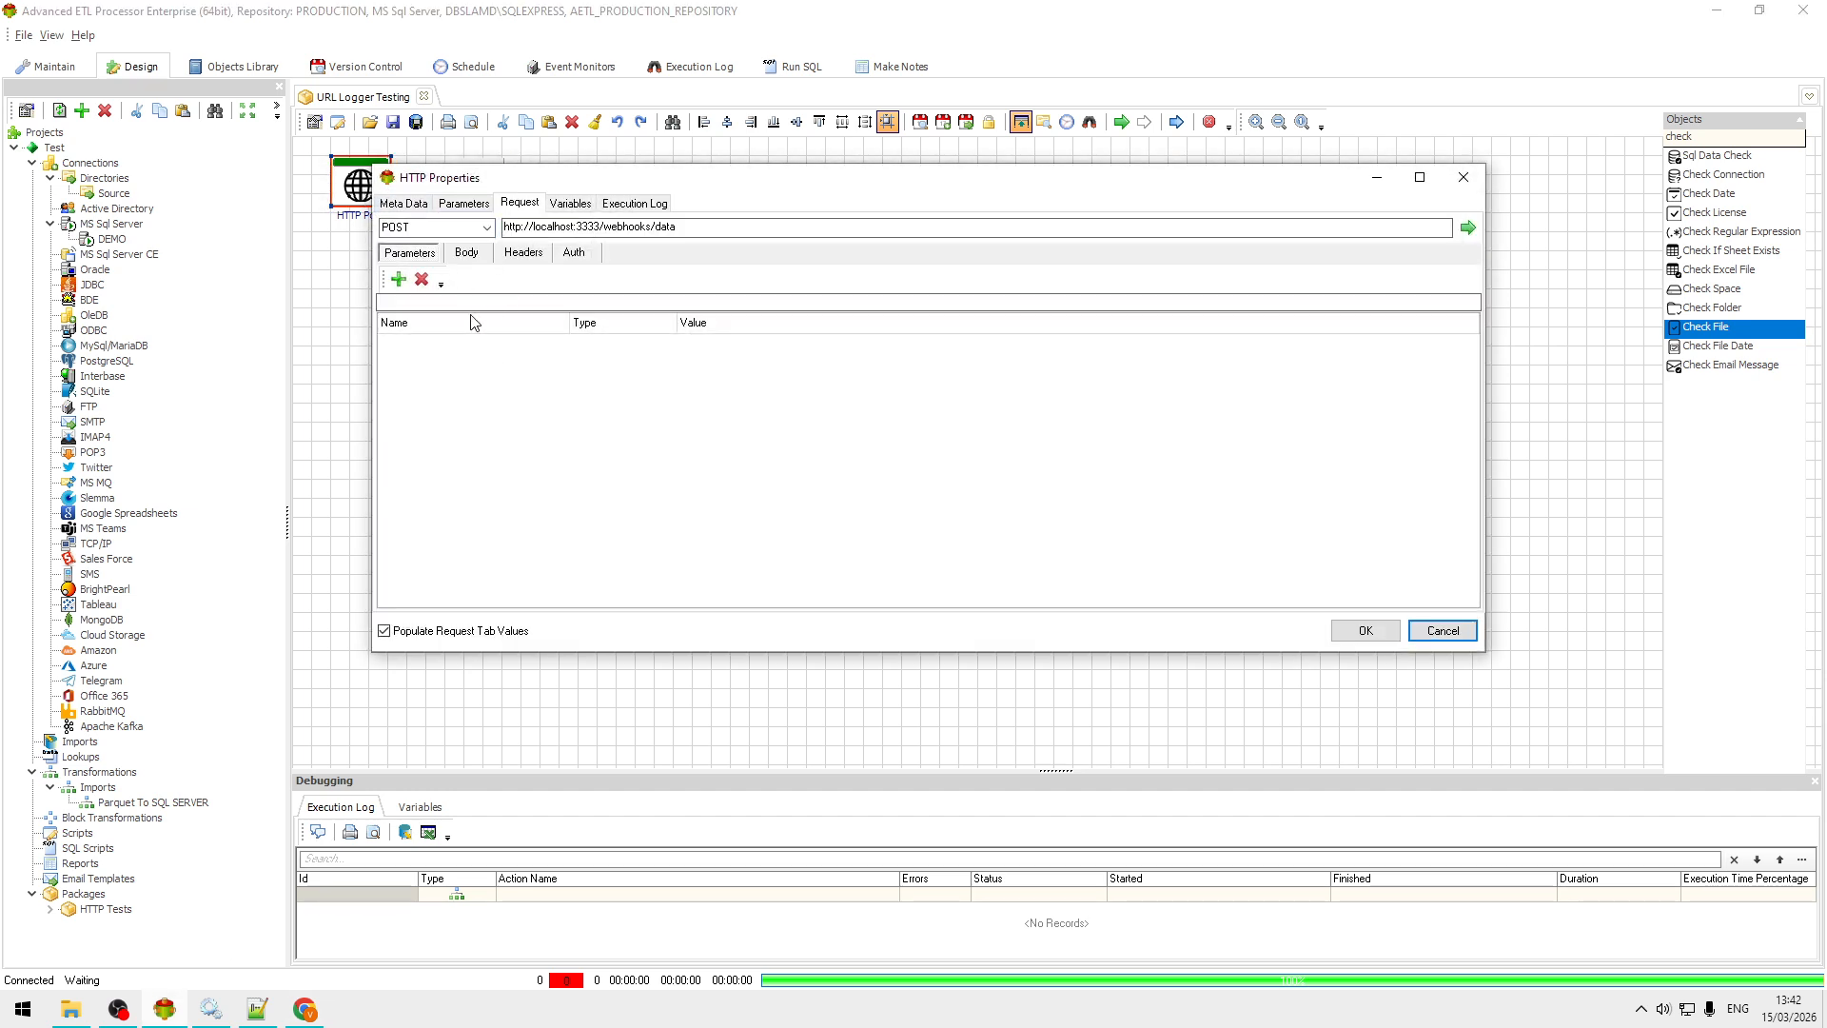
click(467, 253)
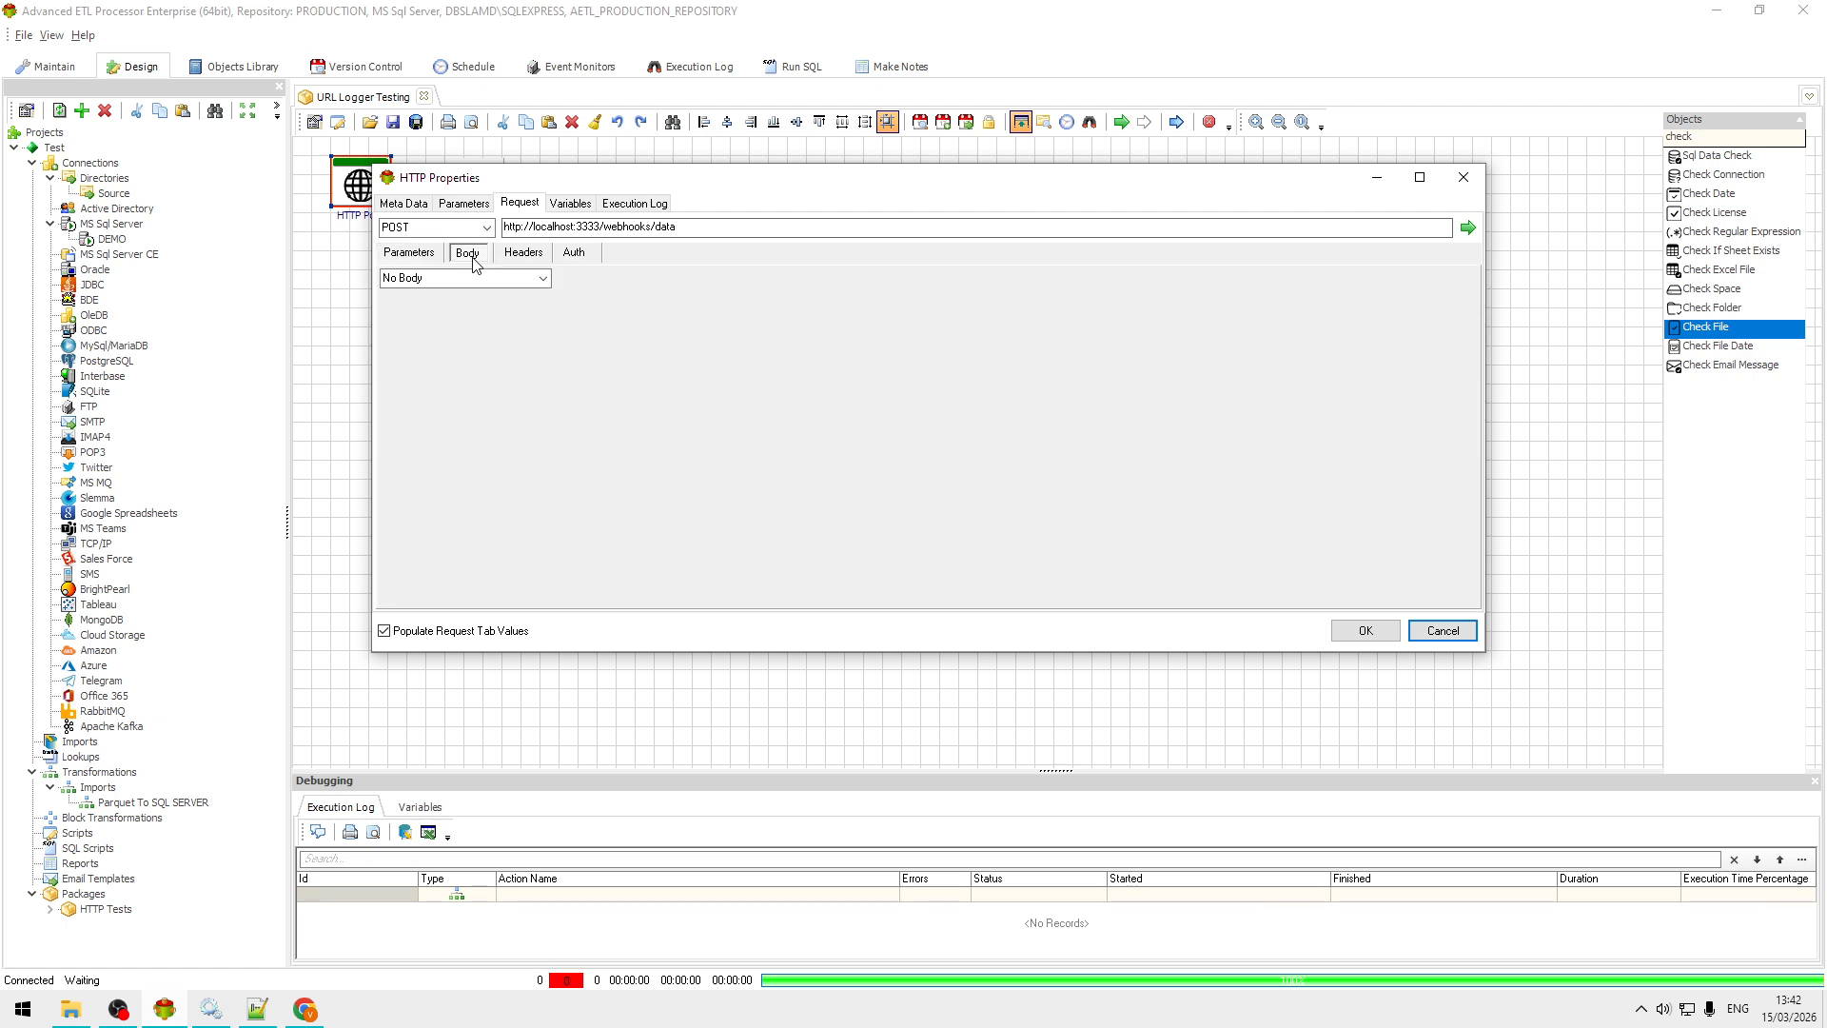
click(635, 204)
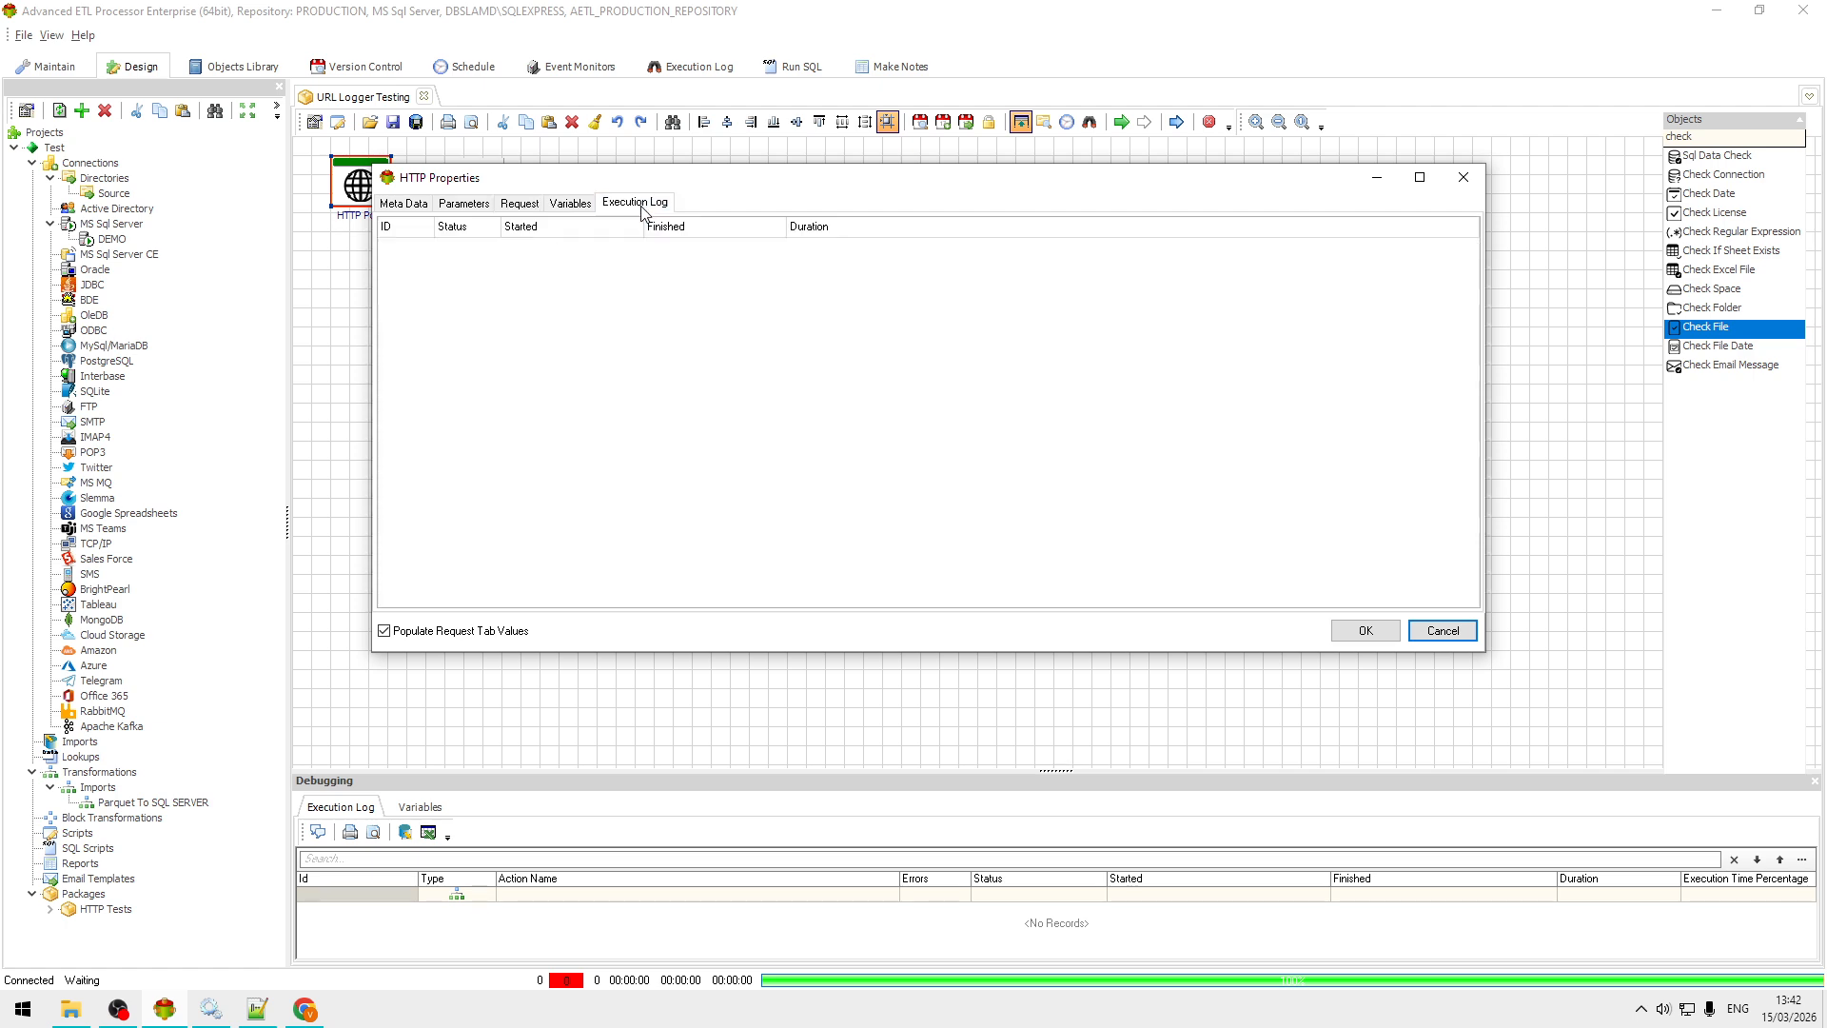
click(407, 205)
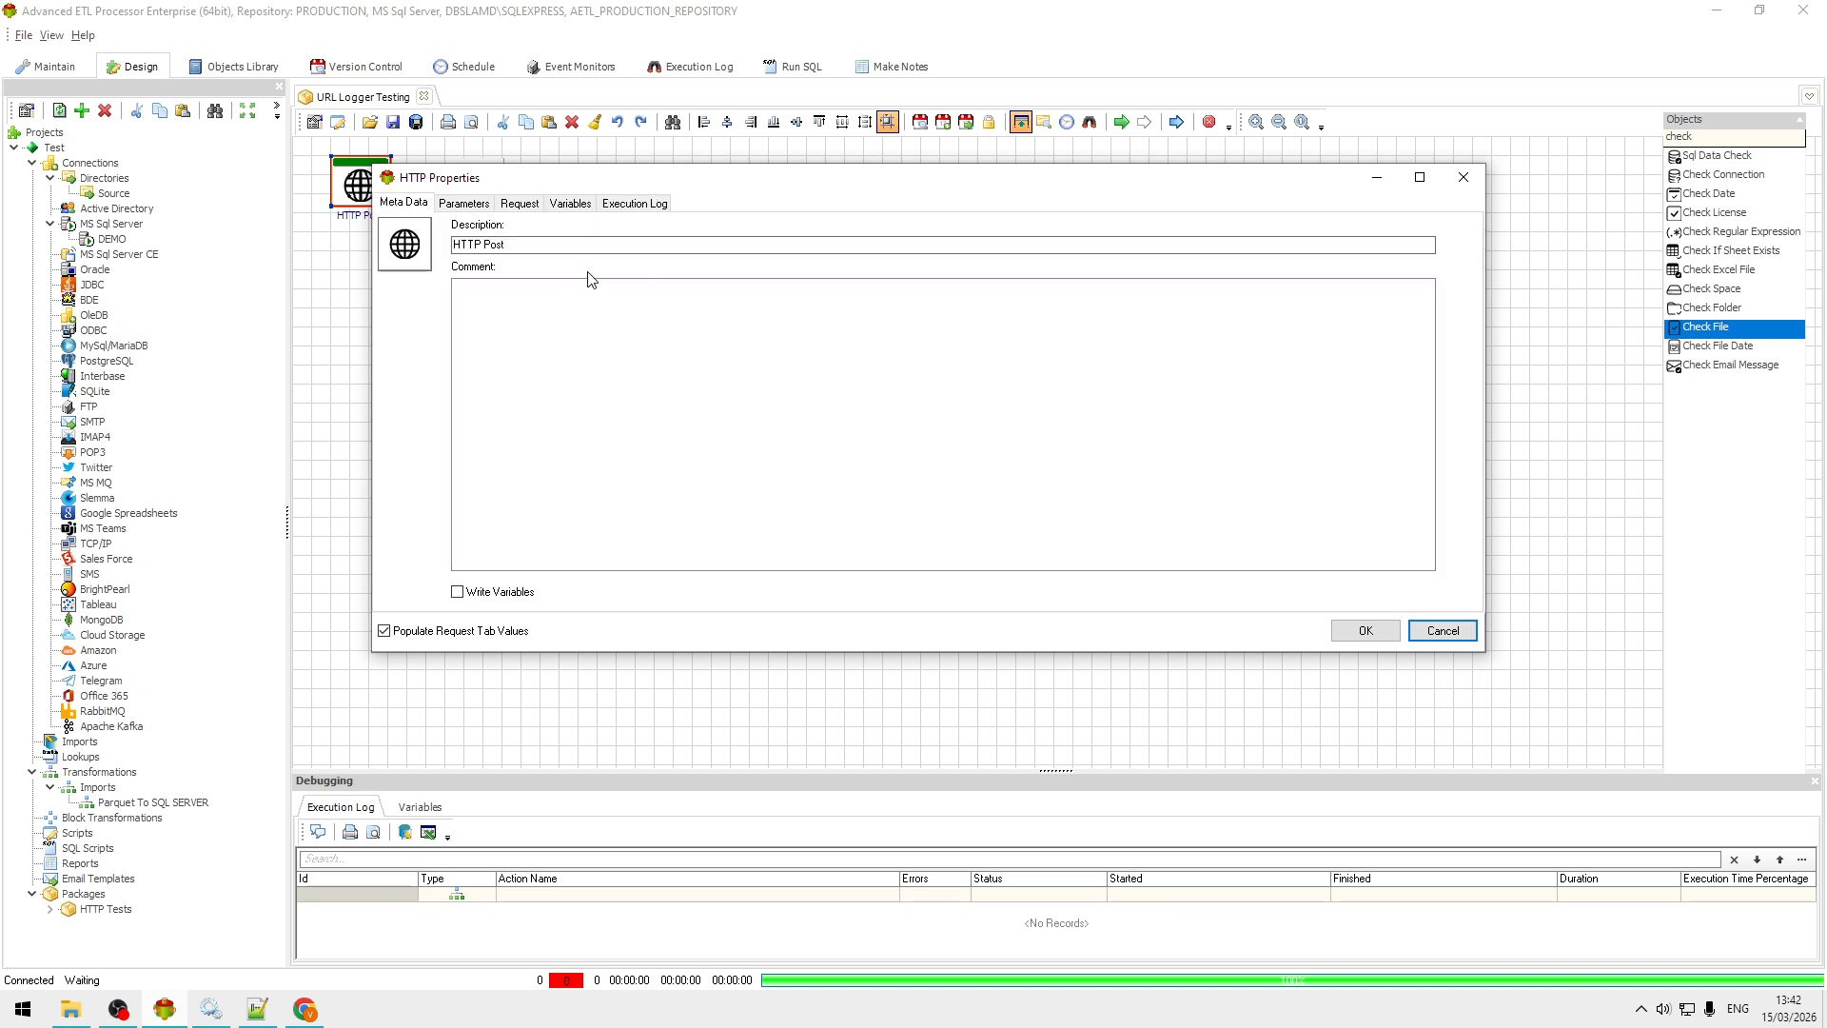
click(519, 204)
click(1469, 228)
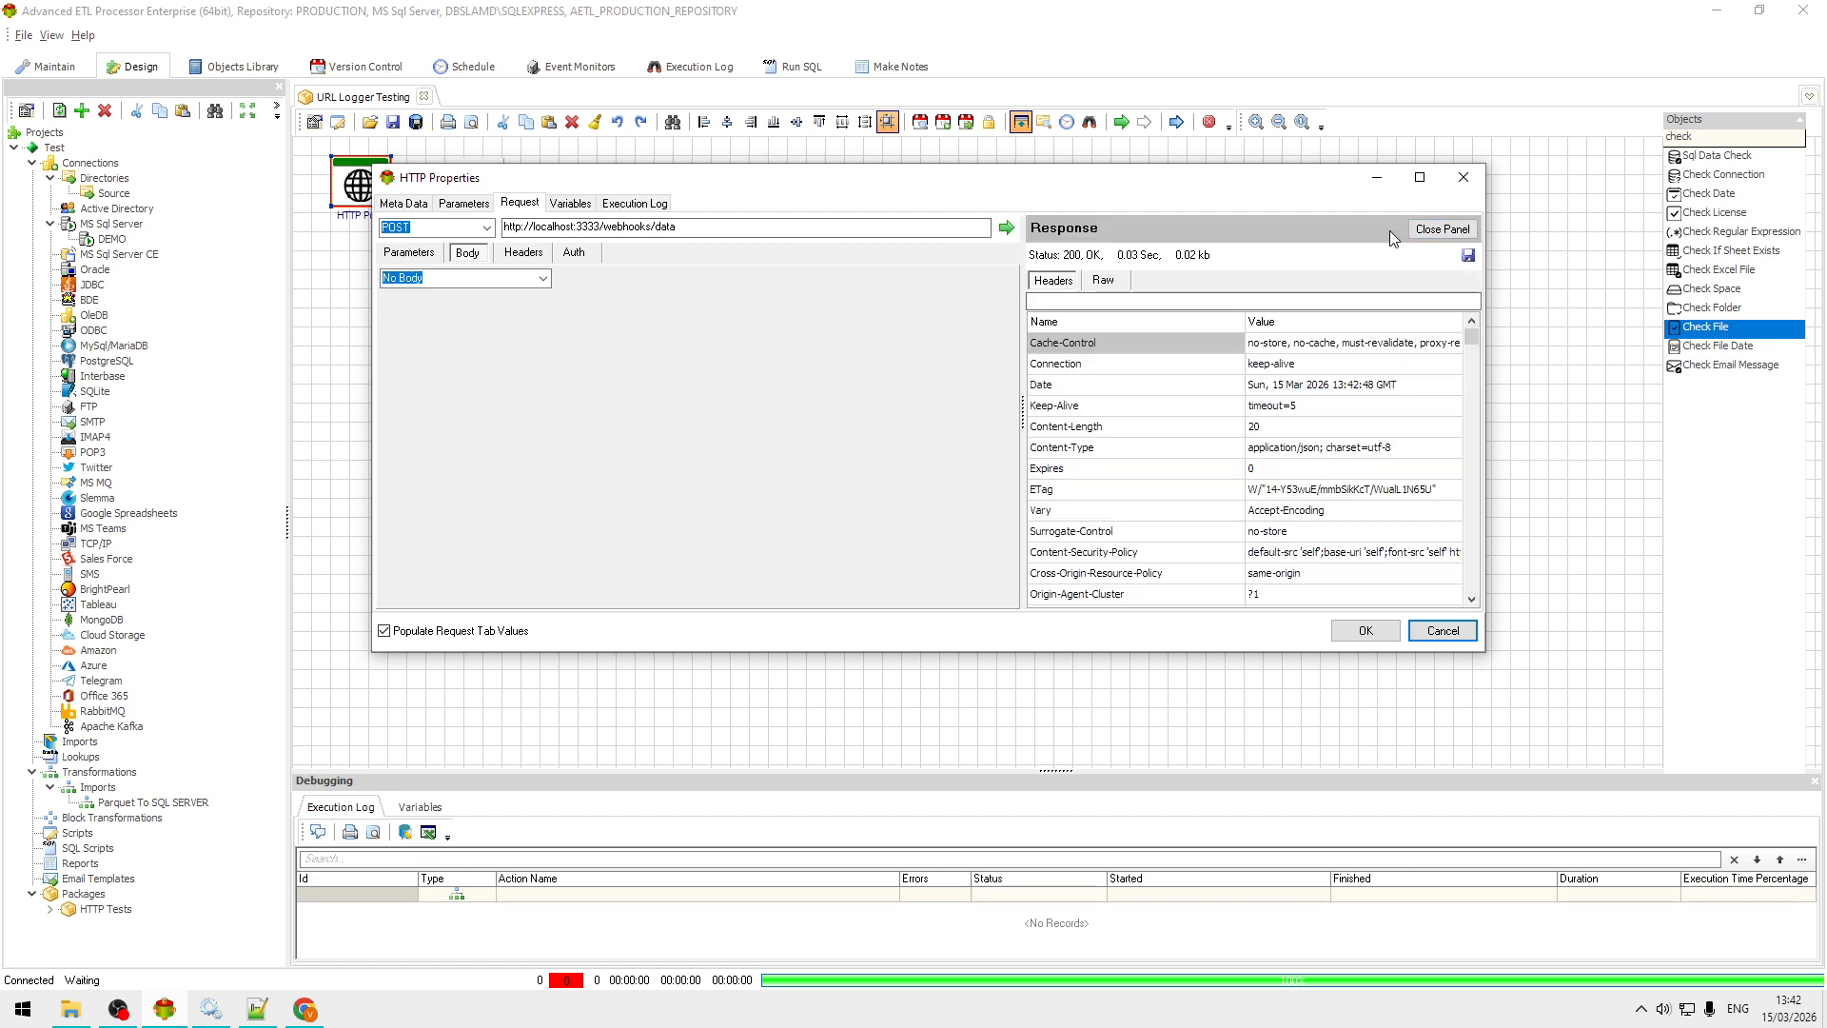
drag(1264, 370, 1066, 318)
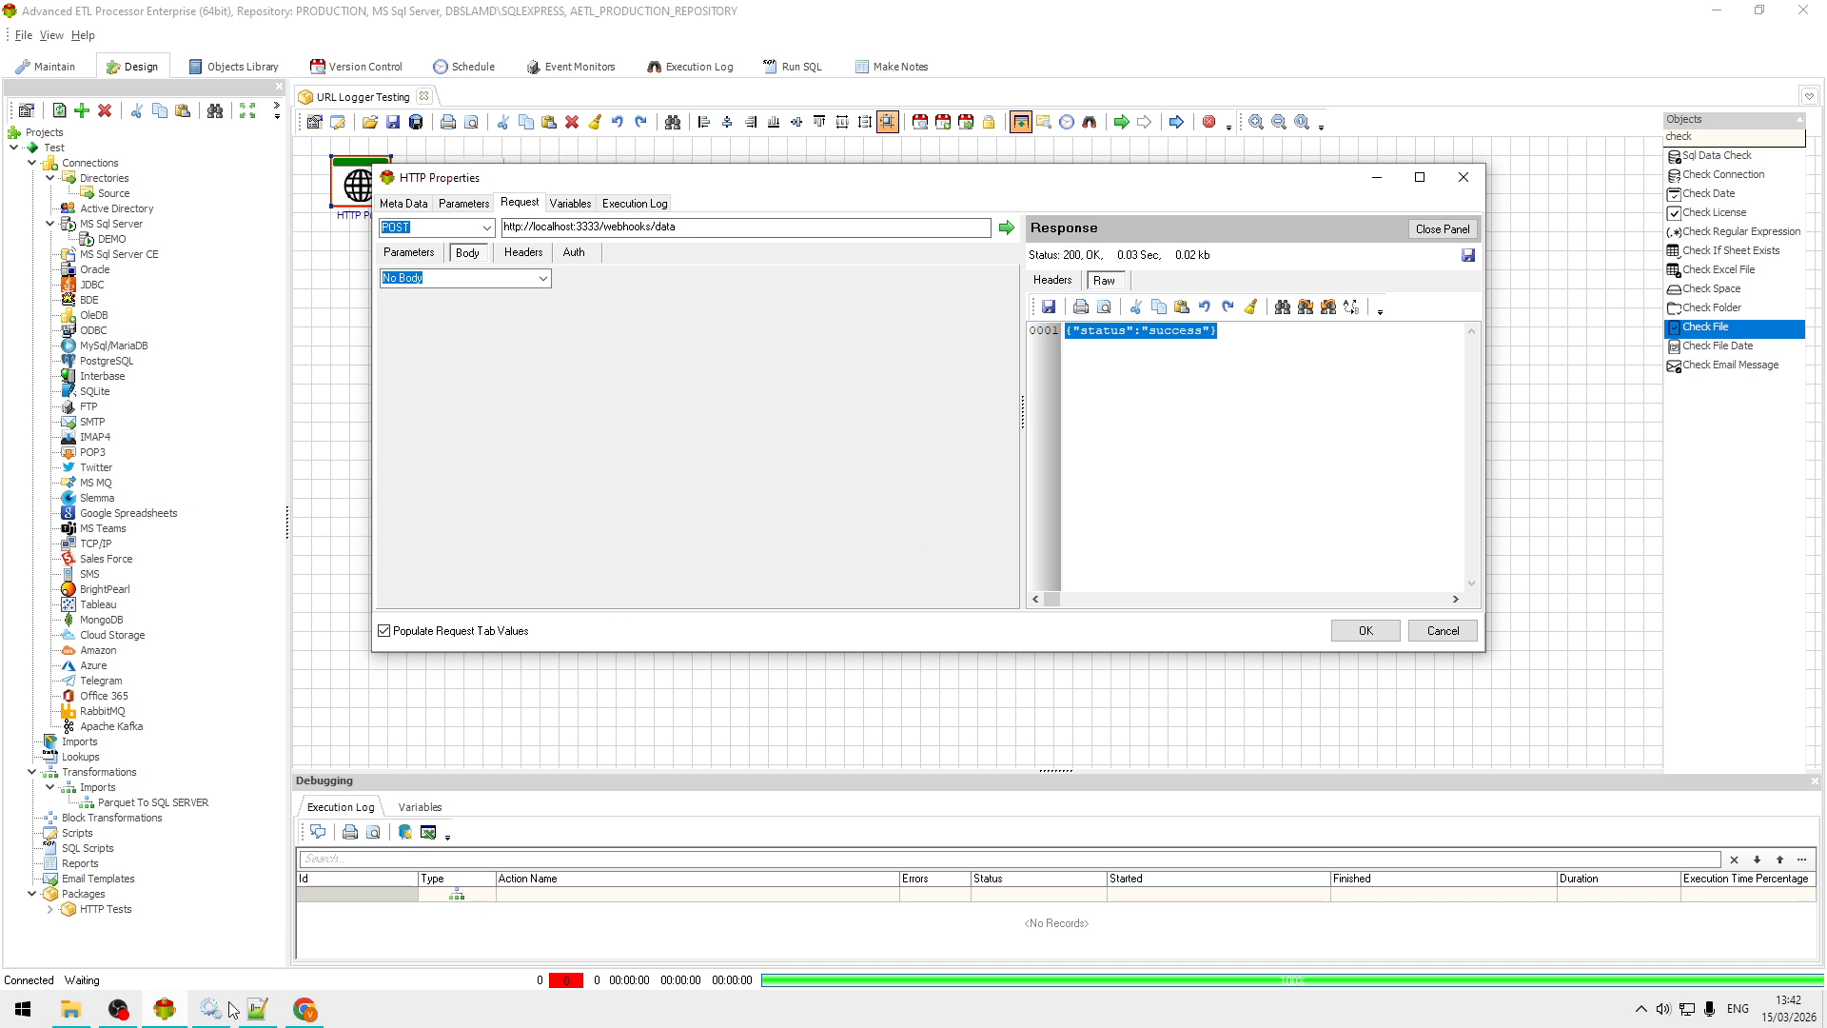
Switch back to URL Logger in the browser, open the event log and show its Hostname, Created By and Created At columns.
click(305, 1011)
click(149, 107)
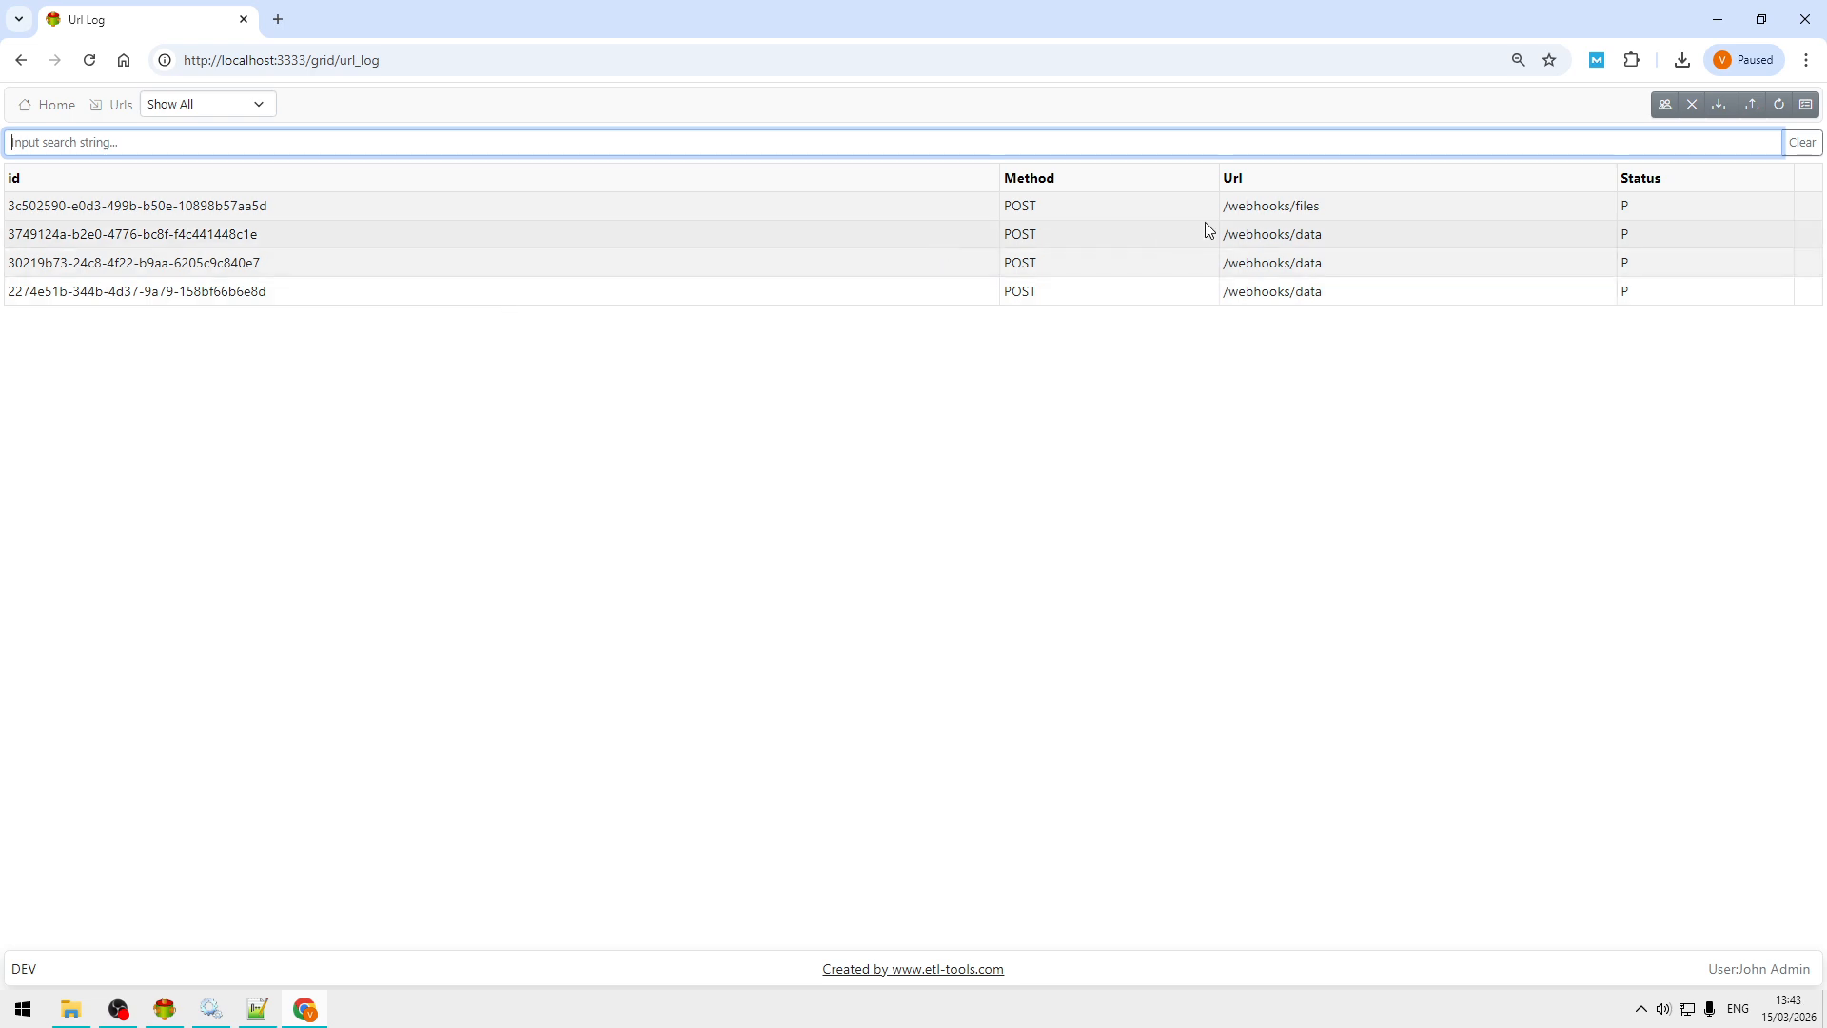
click(1805, 105)
click(505, 594)
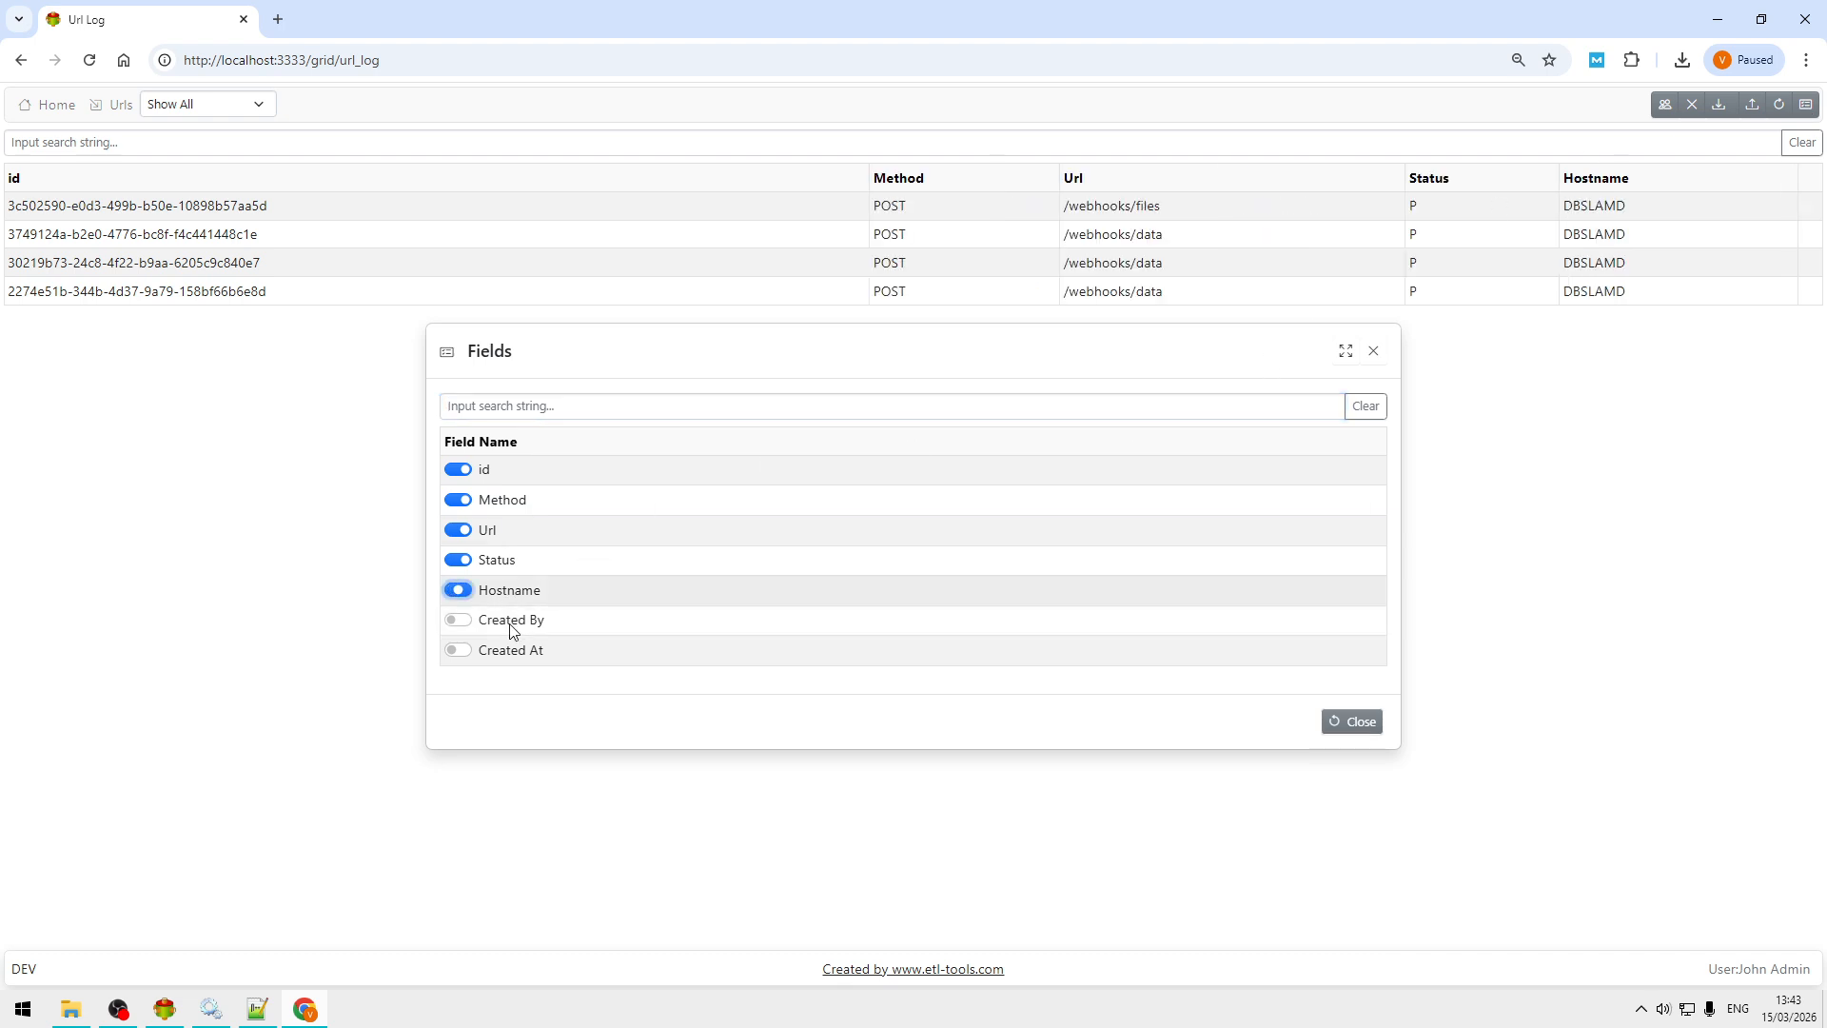
click(504, 624)
click(509, 650)
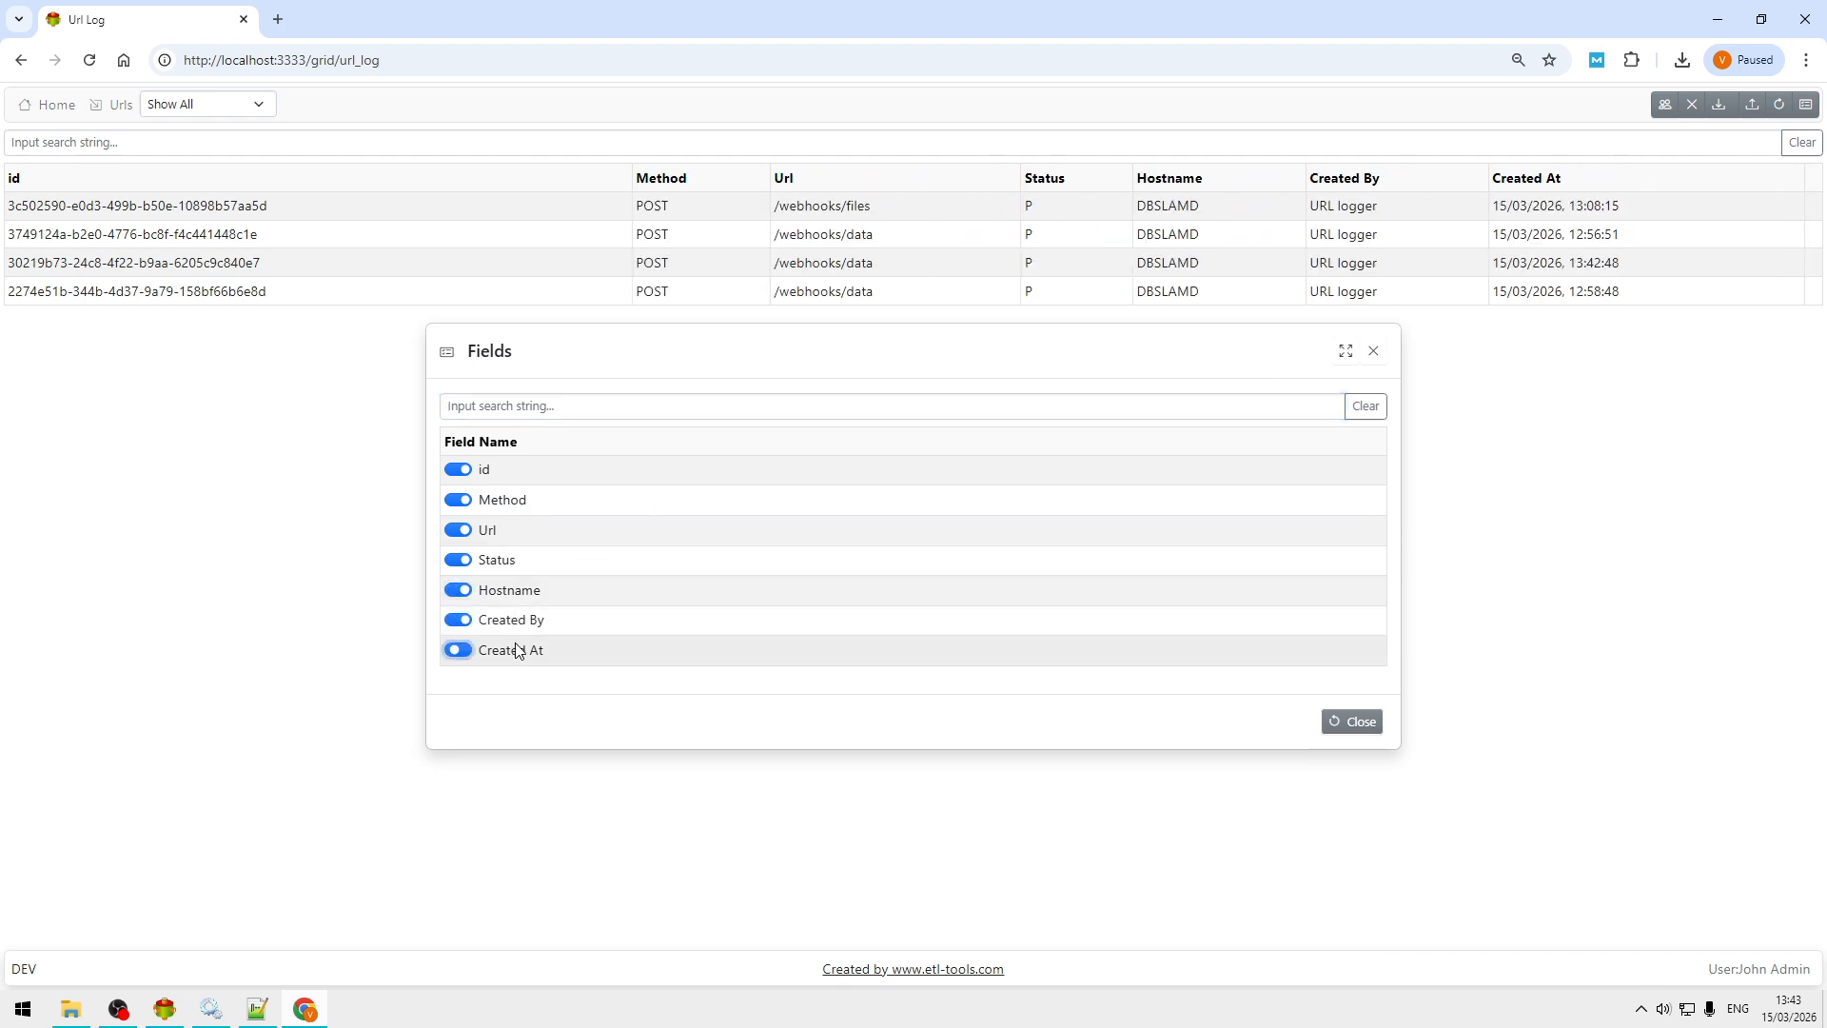
click(1351, 723)
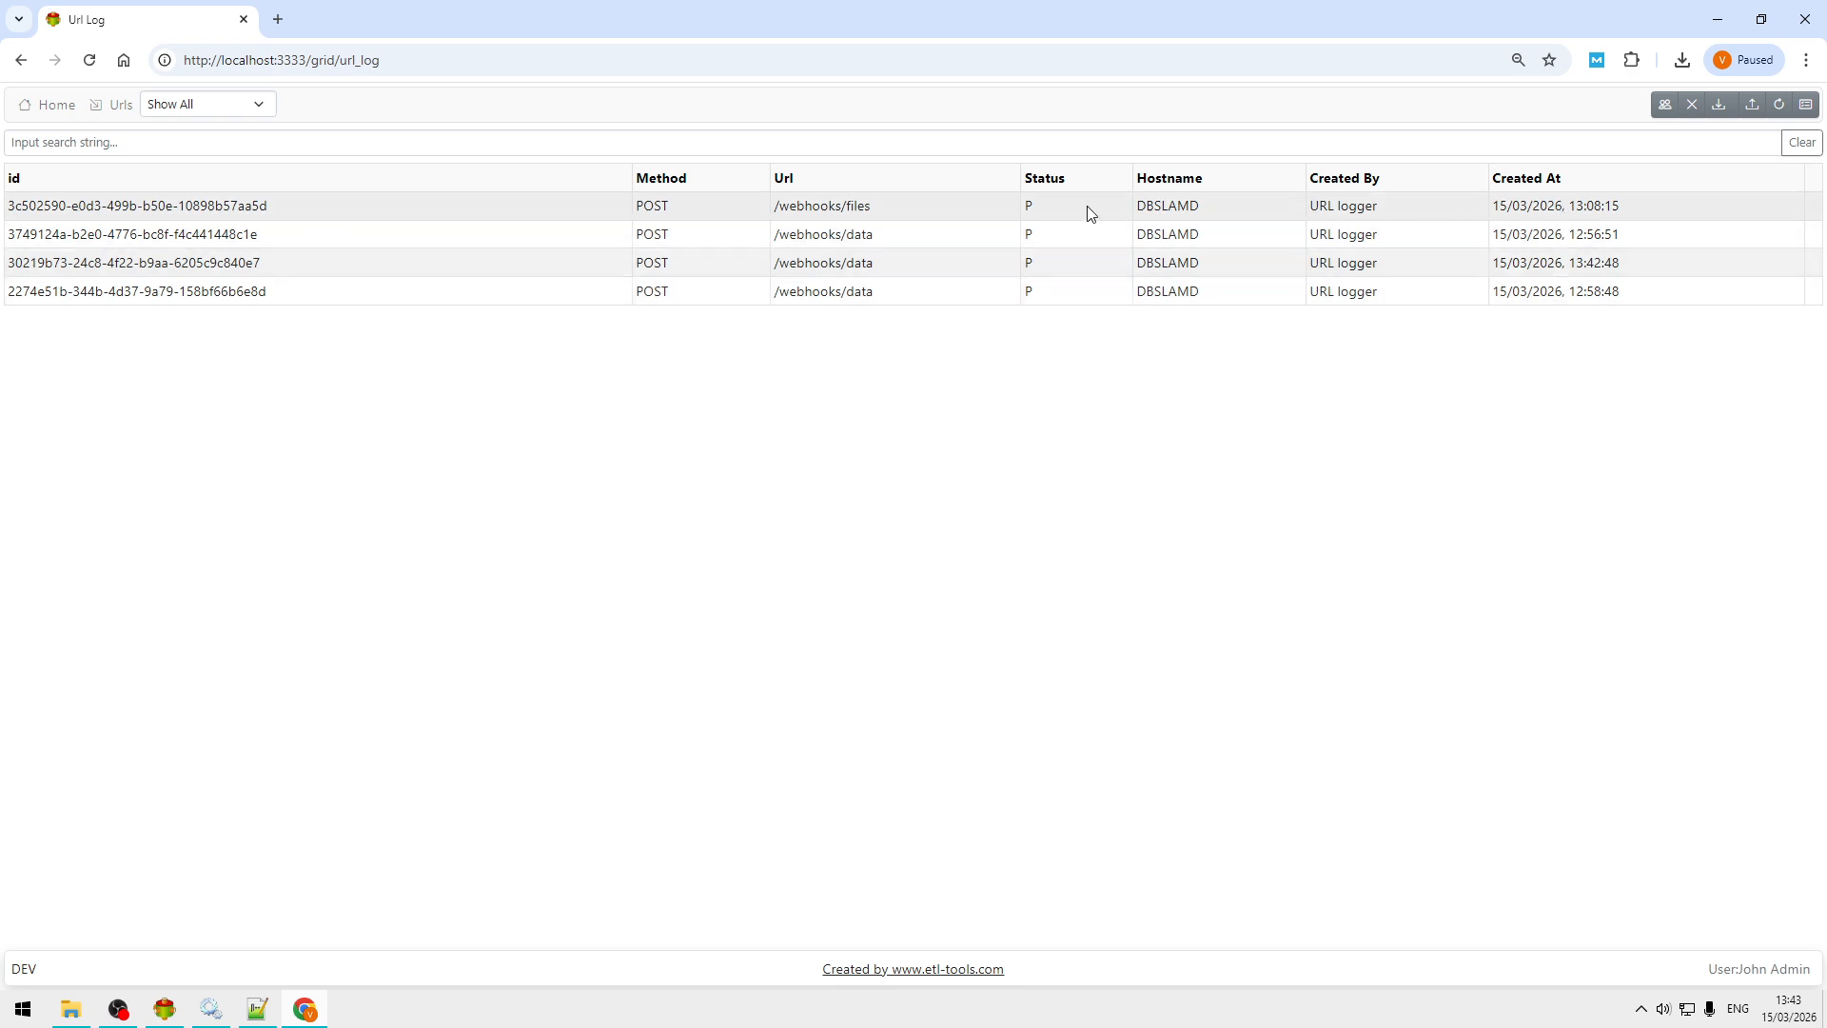
Open the /webhooks/files entry from the event log and examine its header, body and files.
double_click(471, 217)
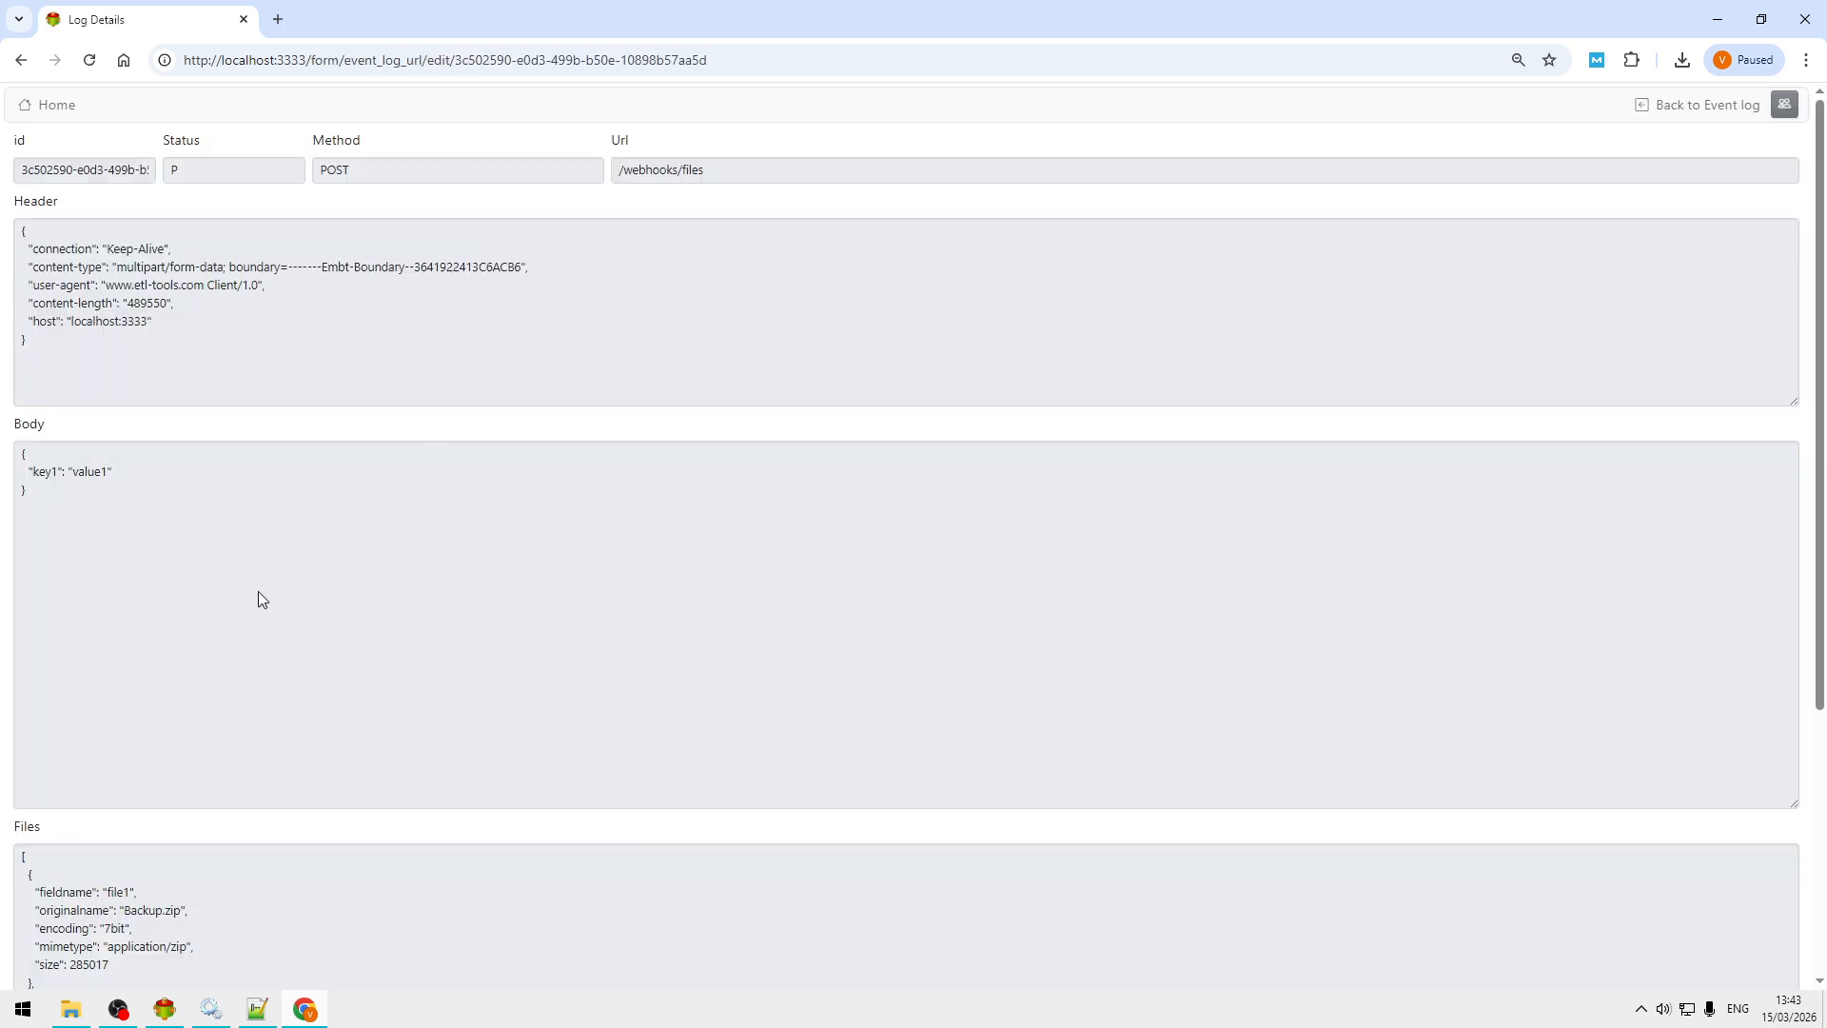
drag(259, 593, 2, 459)
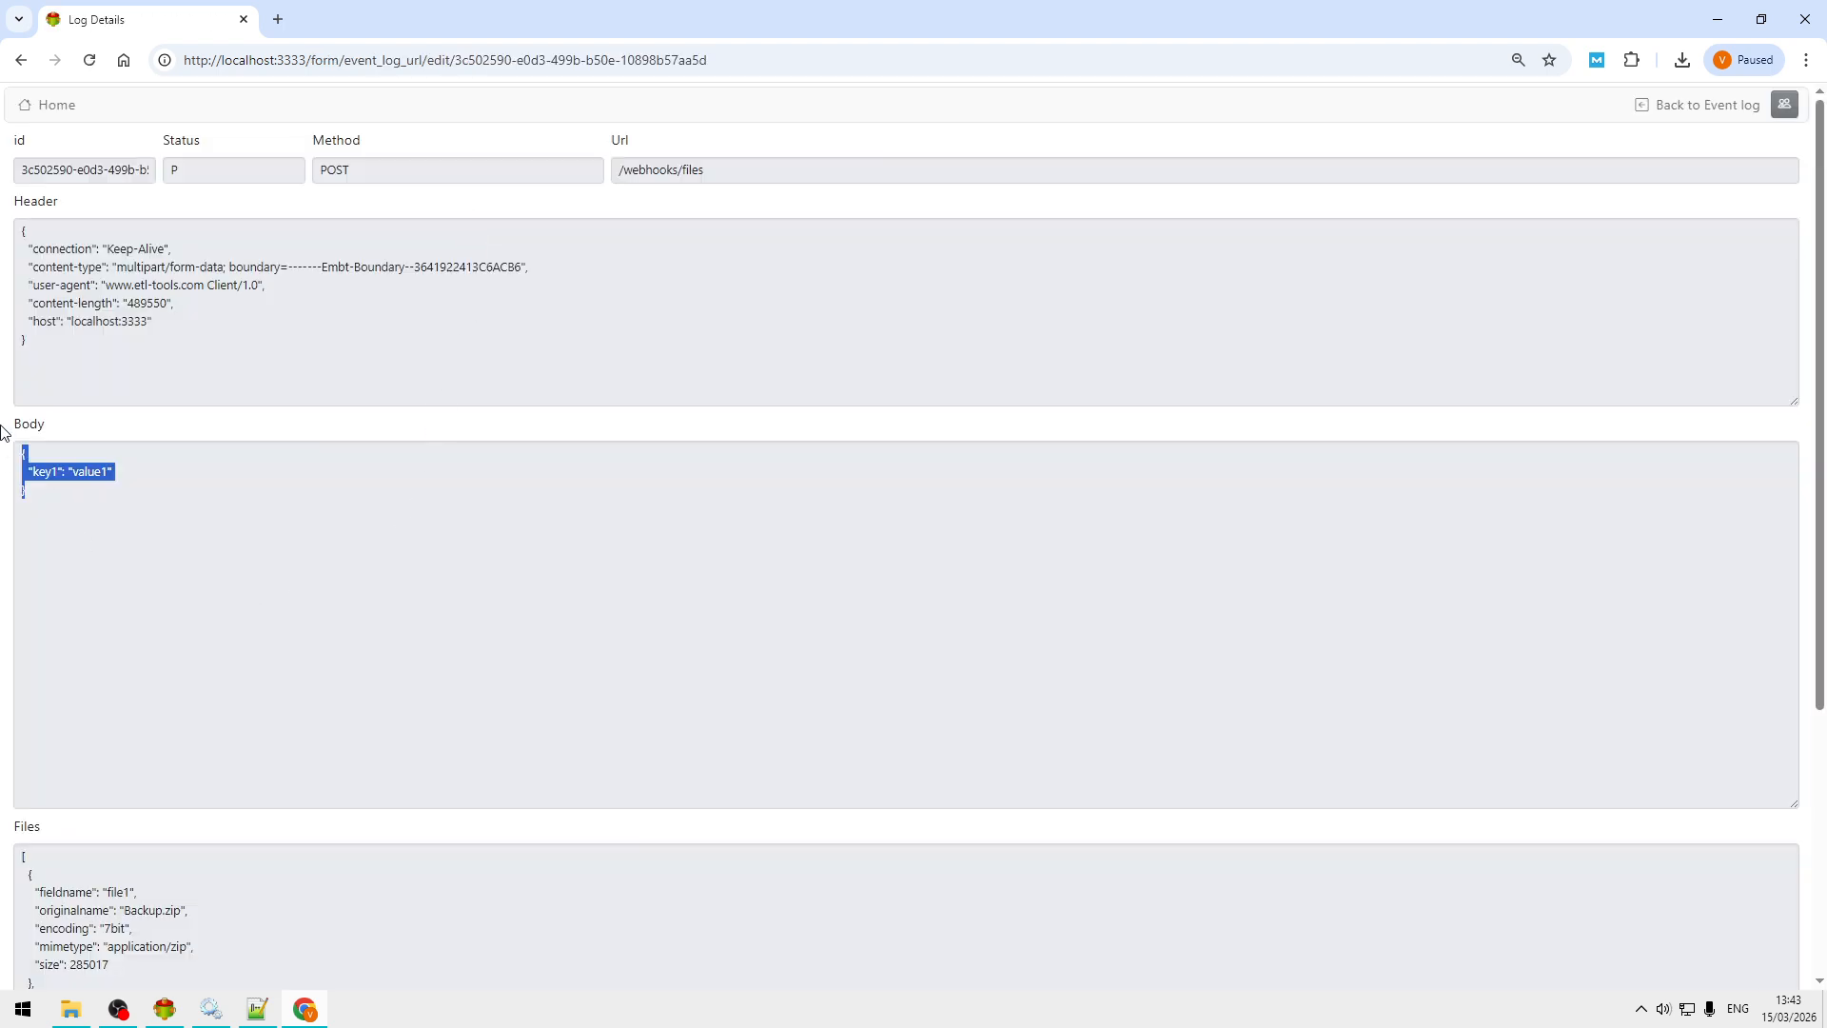
click(249, 580)
scroll(255, 578, down, 3)
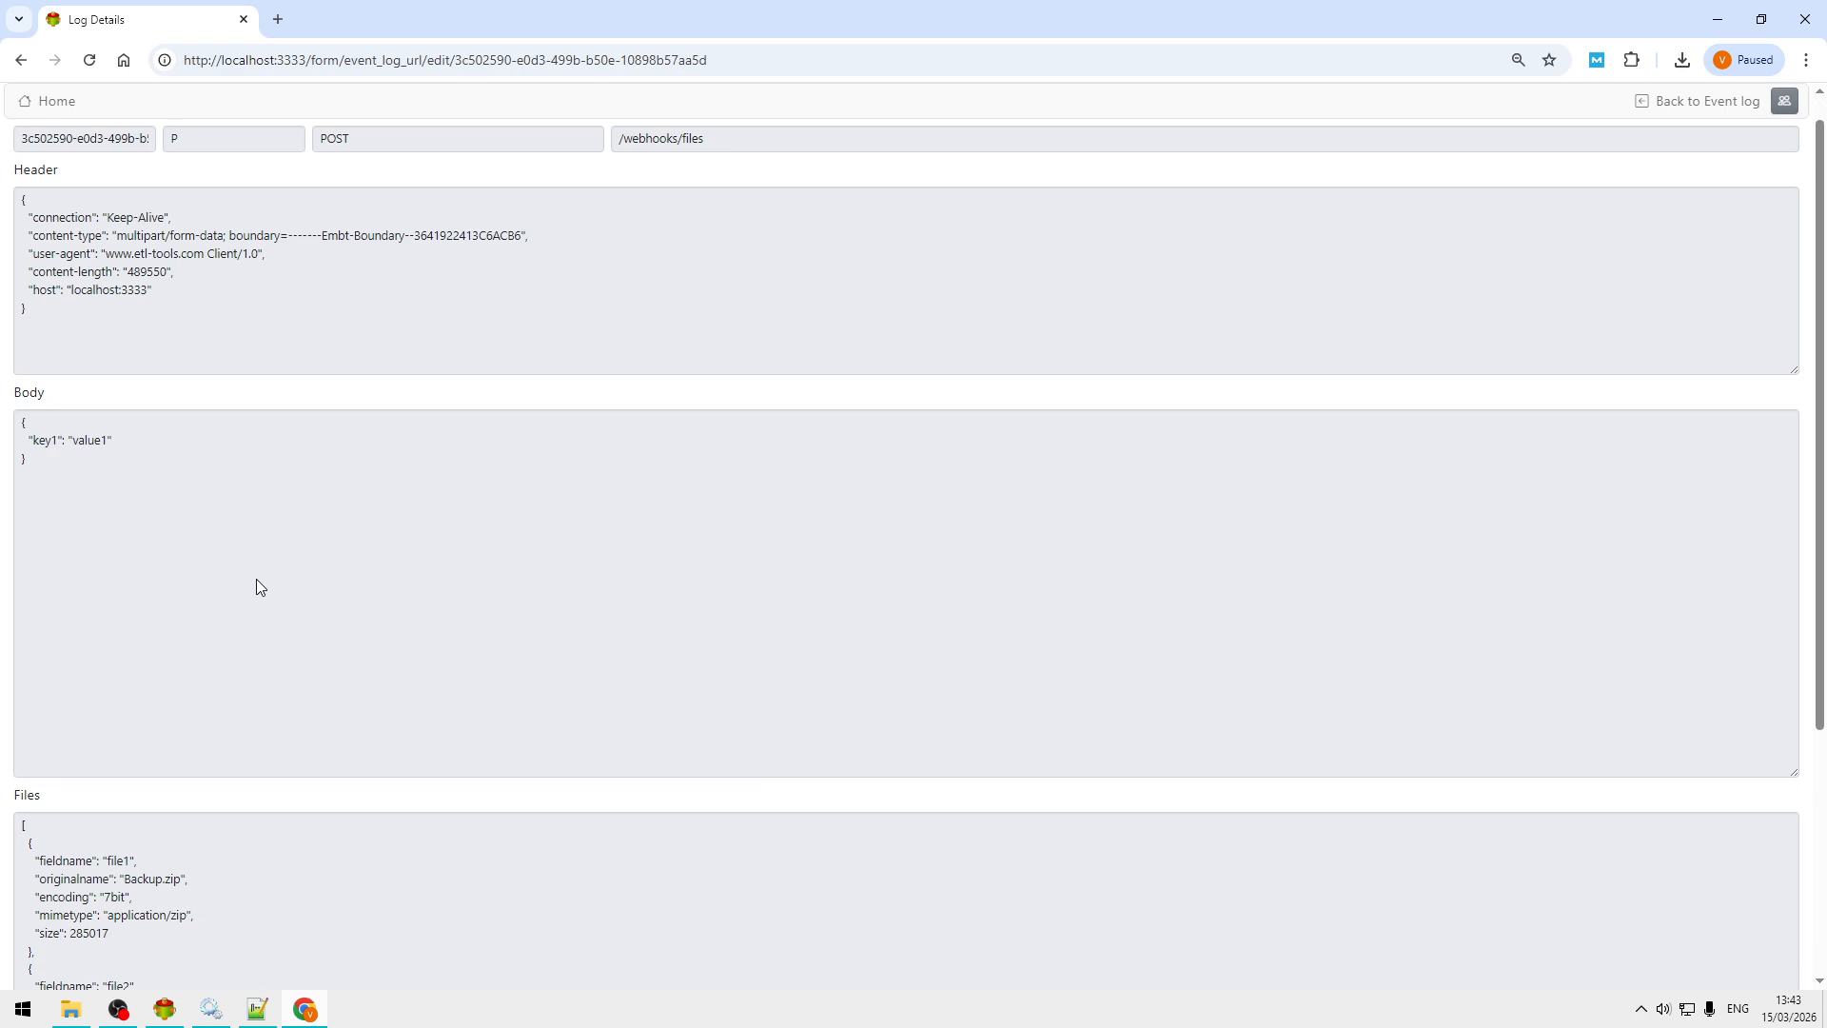
scroll(255, 579, up, 3)
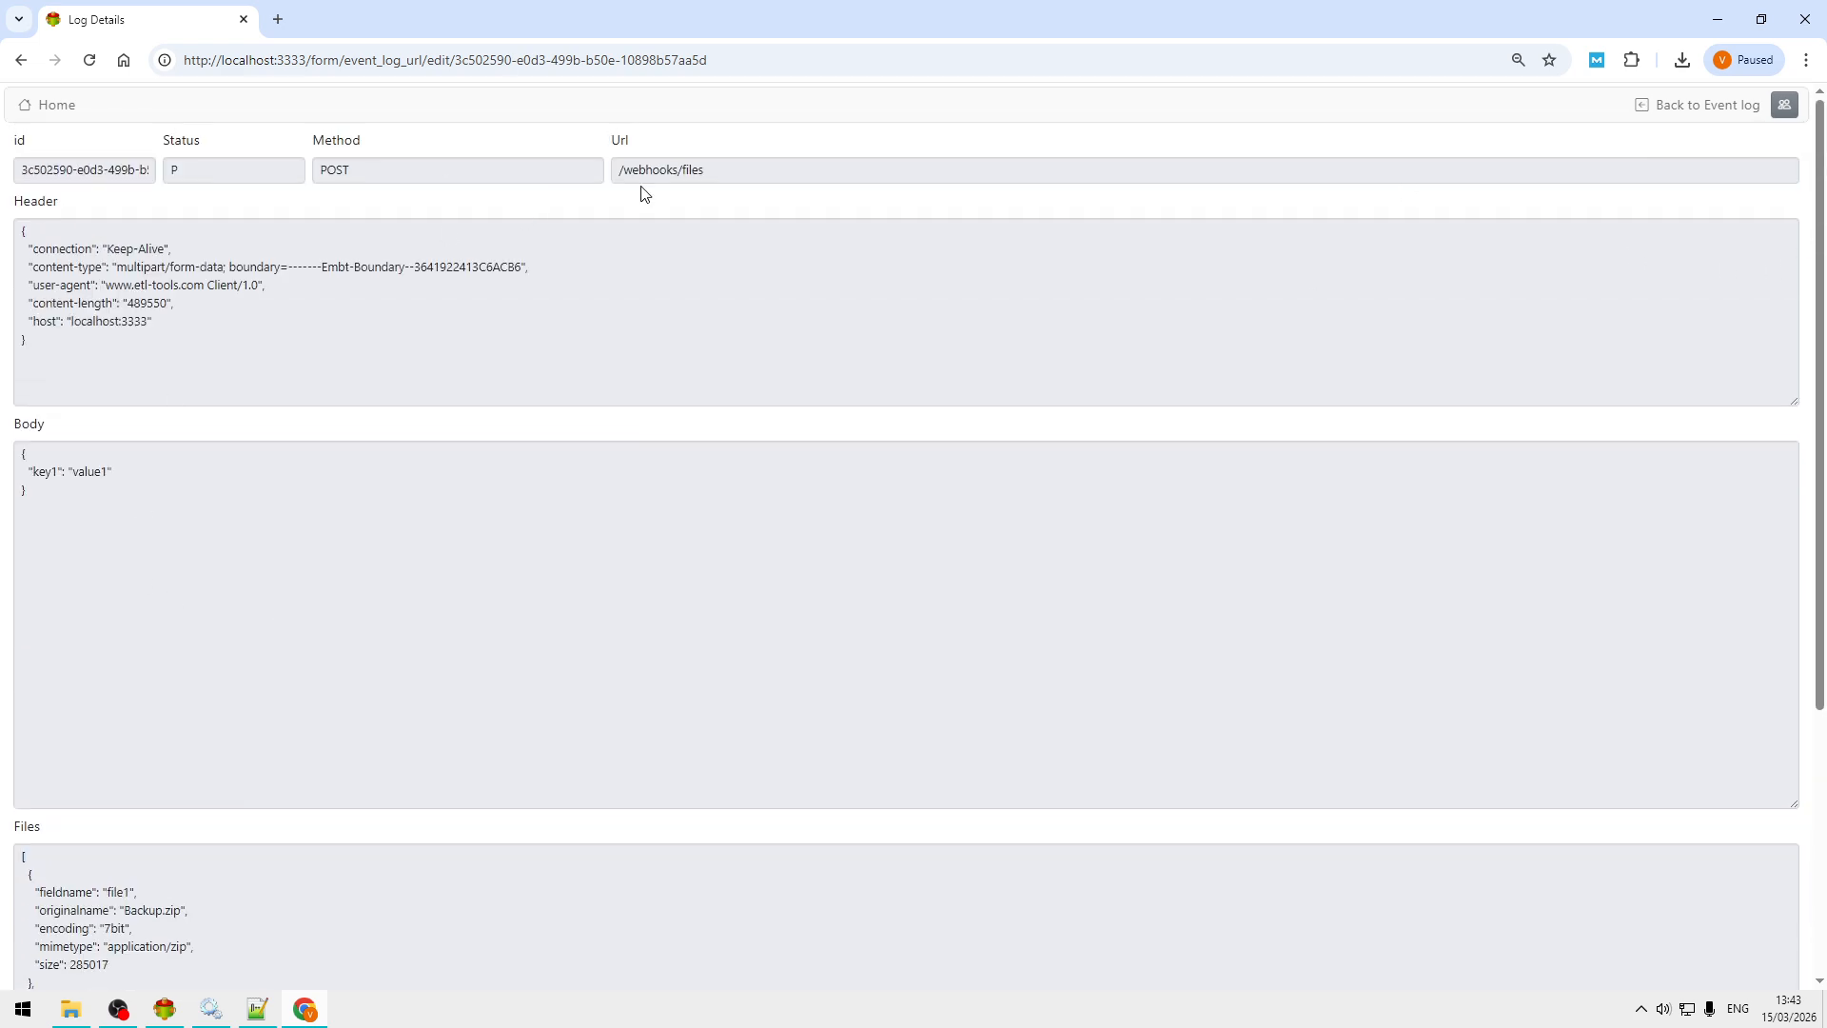
Return to the event log, sort it by Created At with the newest first and open the latest /webhooks/data entry.
click(1724, 107)
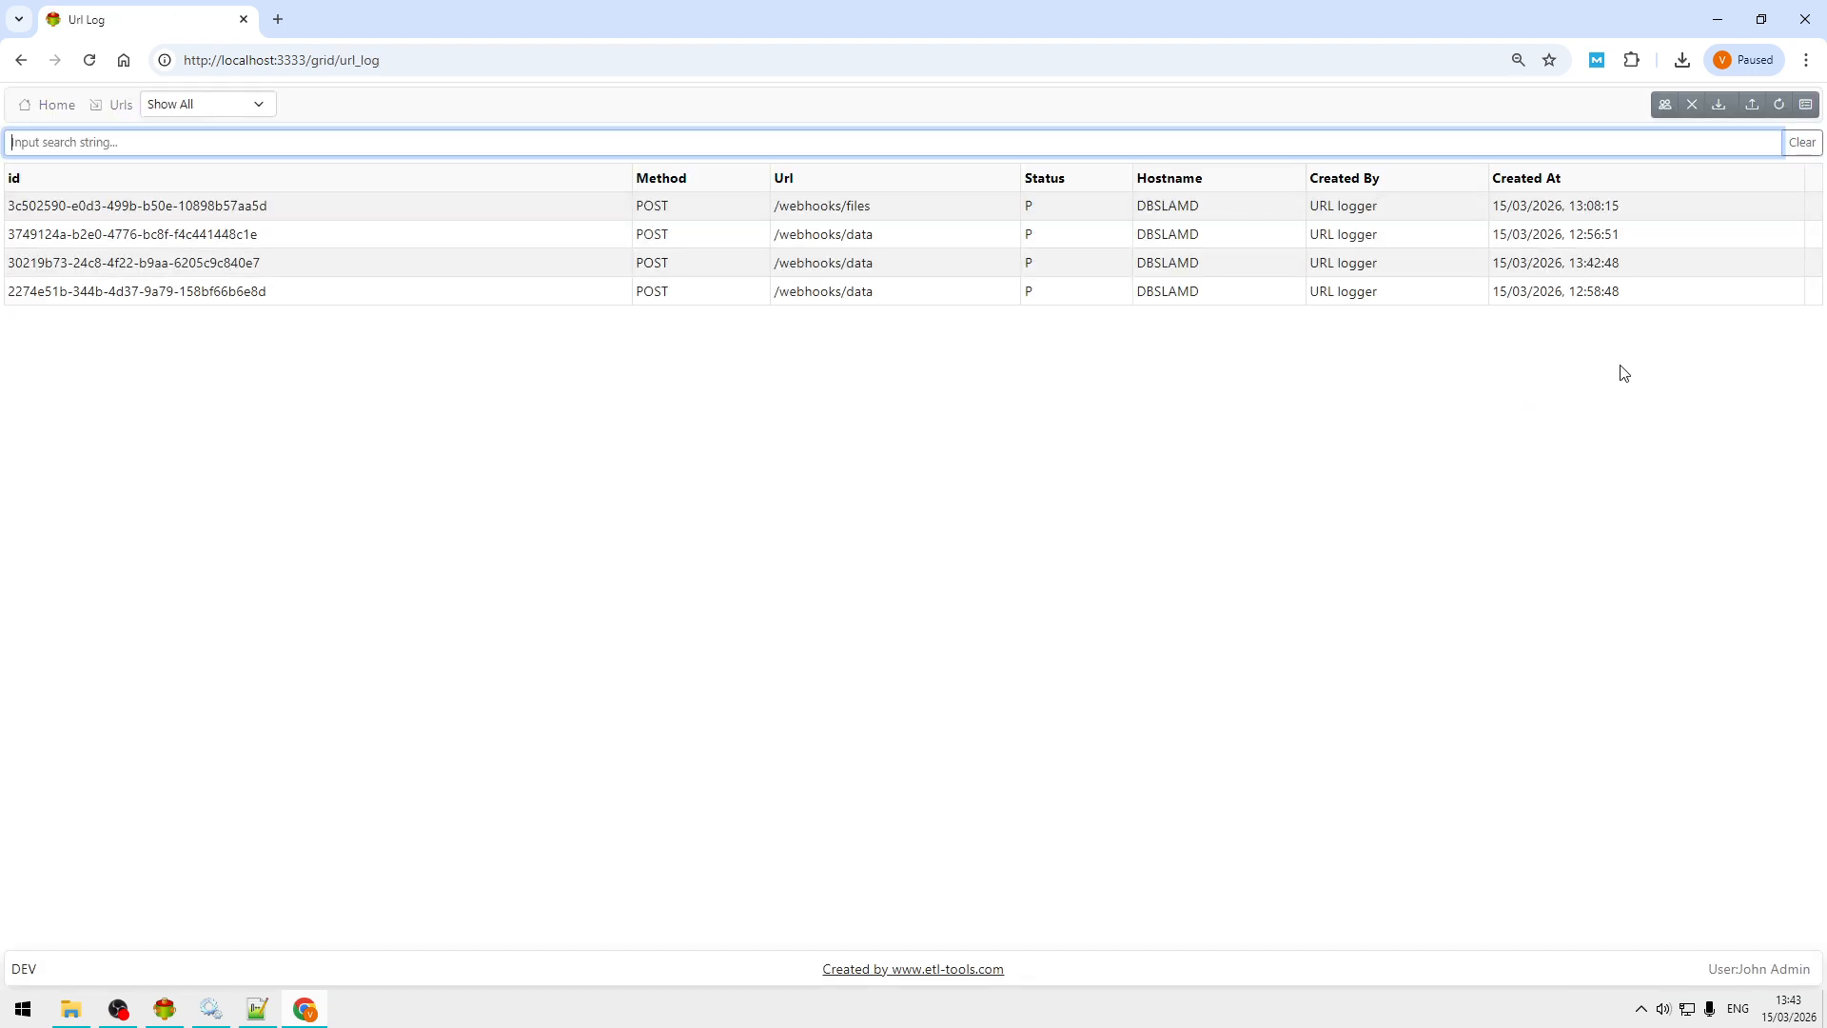
click(1594, 186)
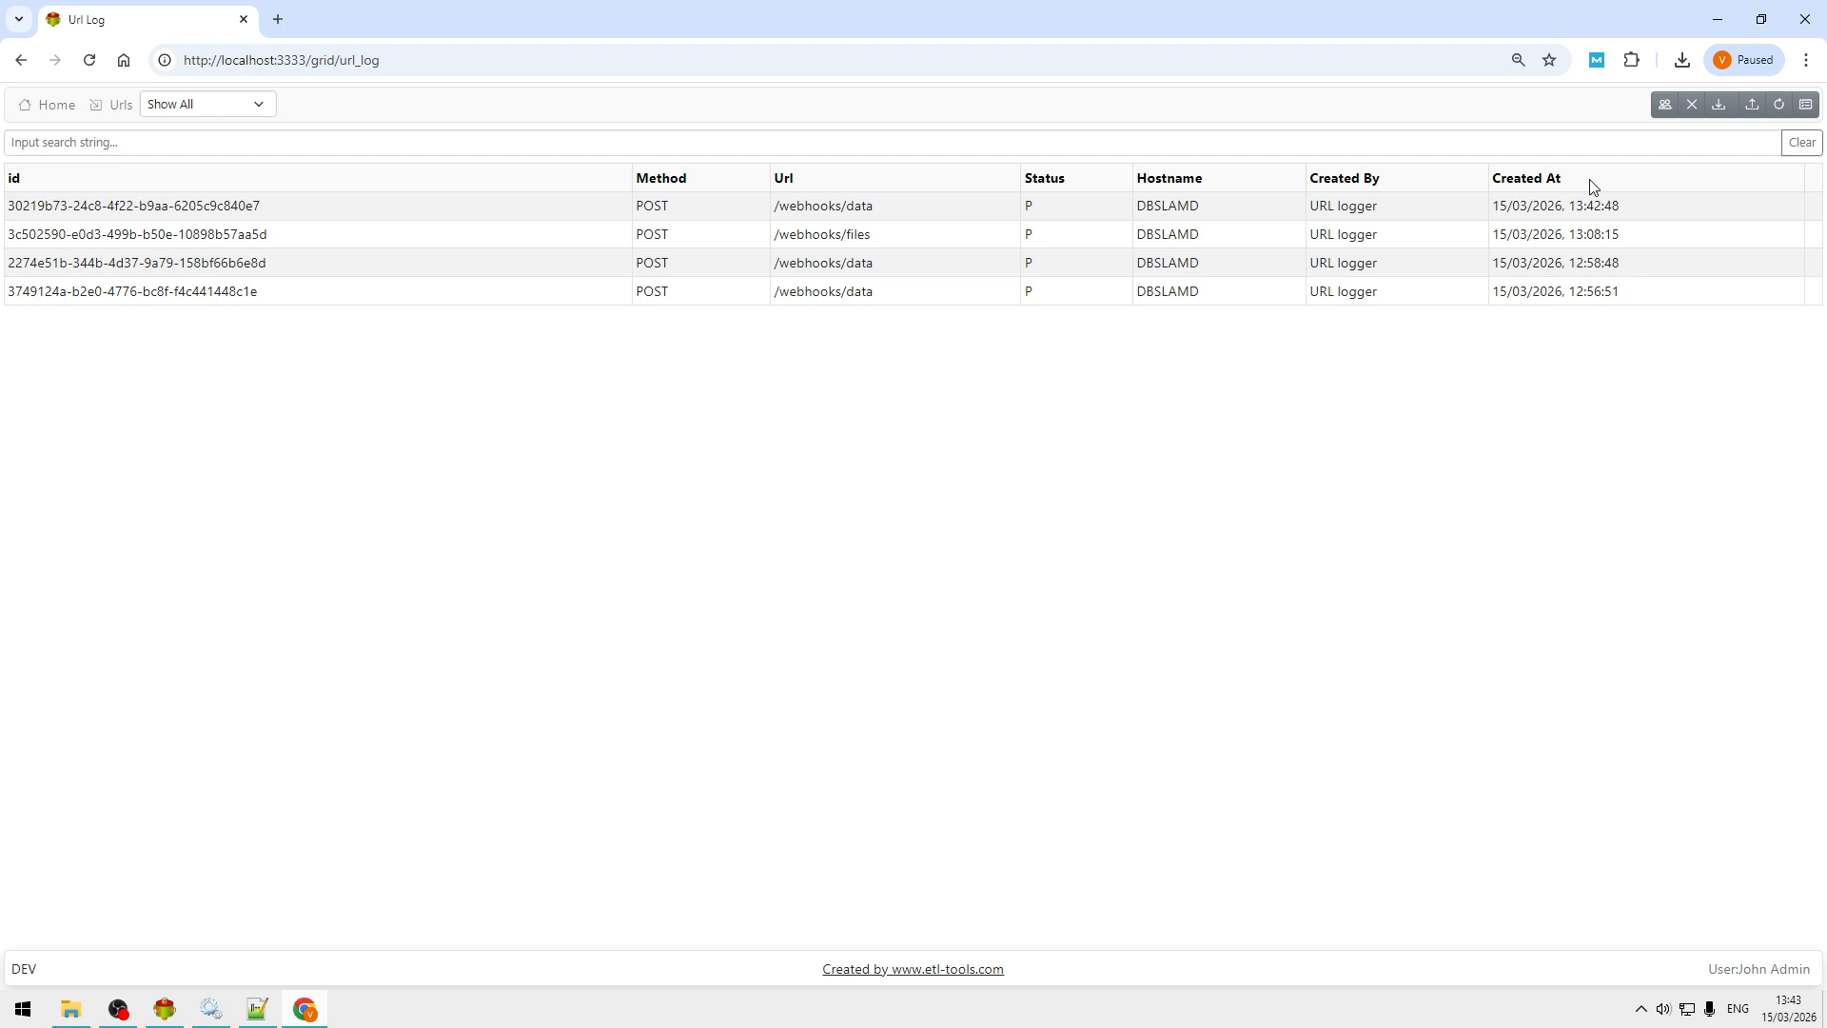
double_click(502, 208)
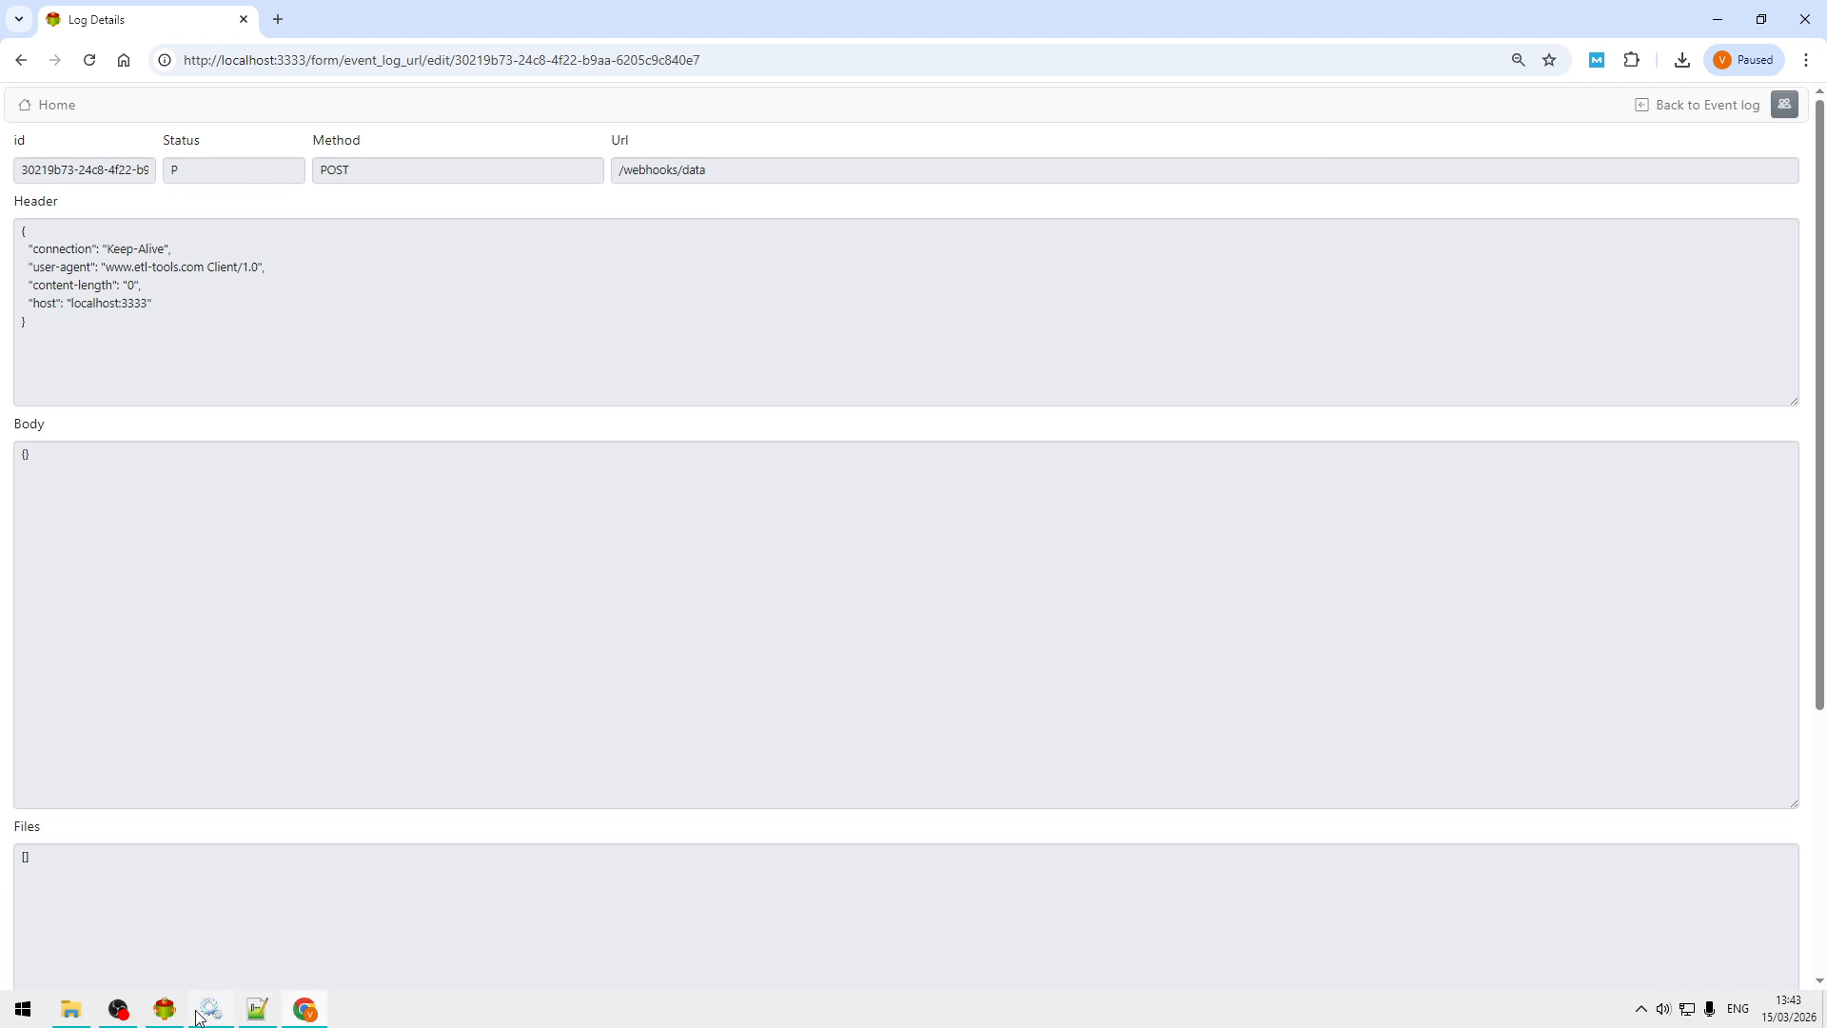
Return to the URL list through the home page, open the /files URL's settings form and check its monitored URL.
click(44, 110)
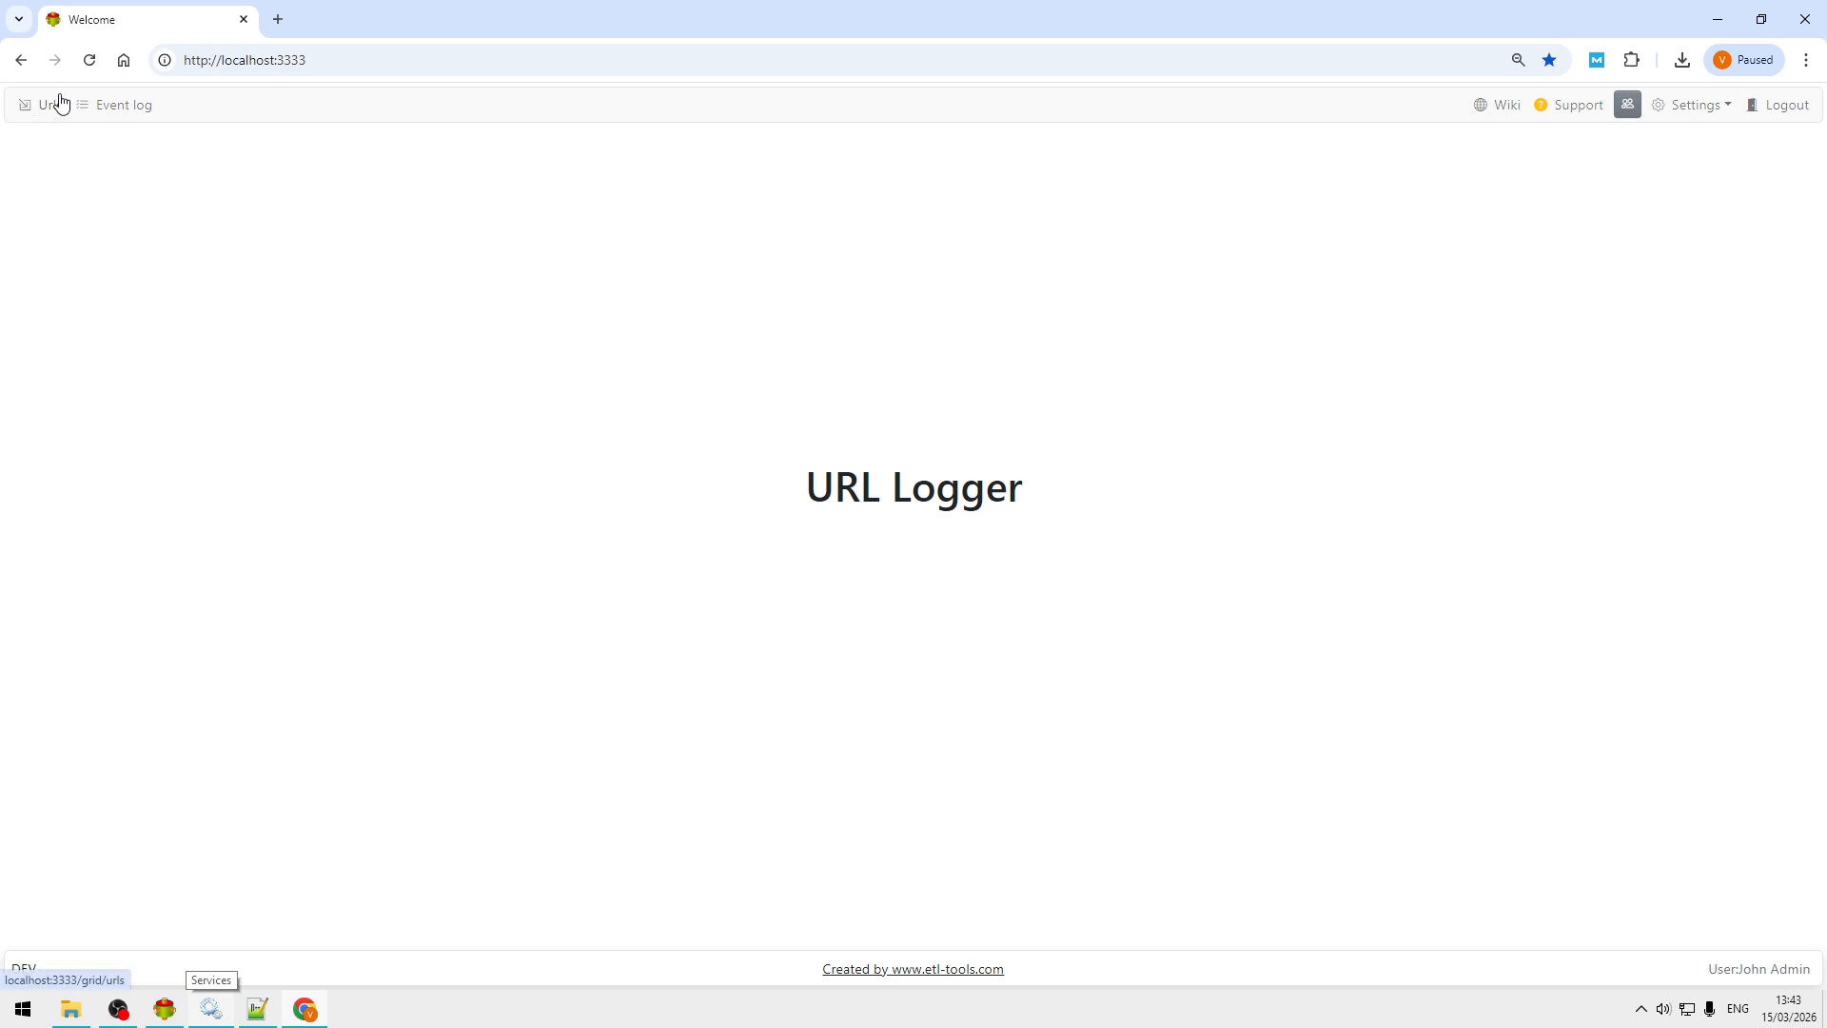
click(22, 107)
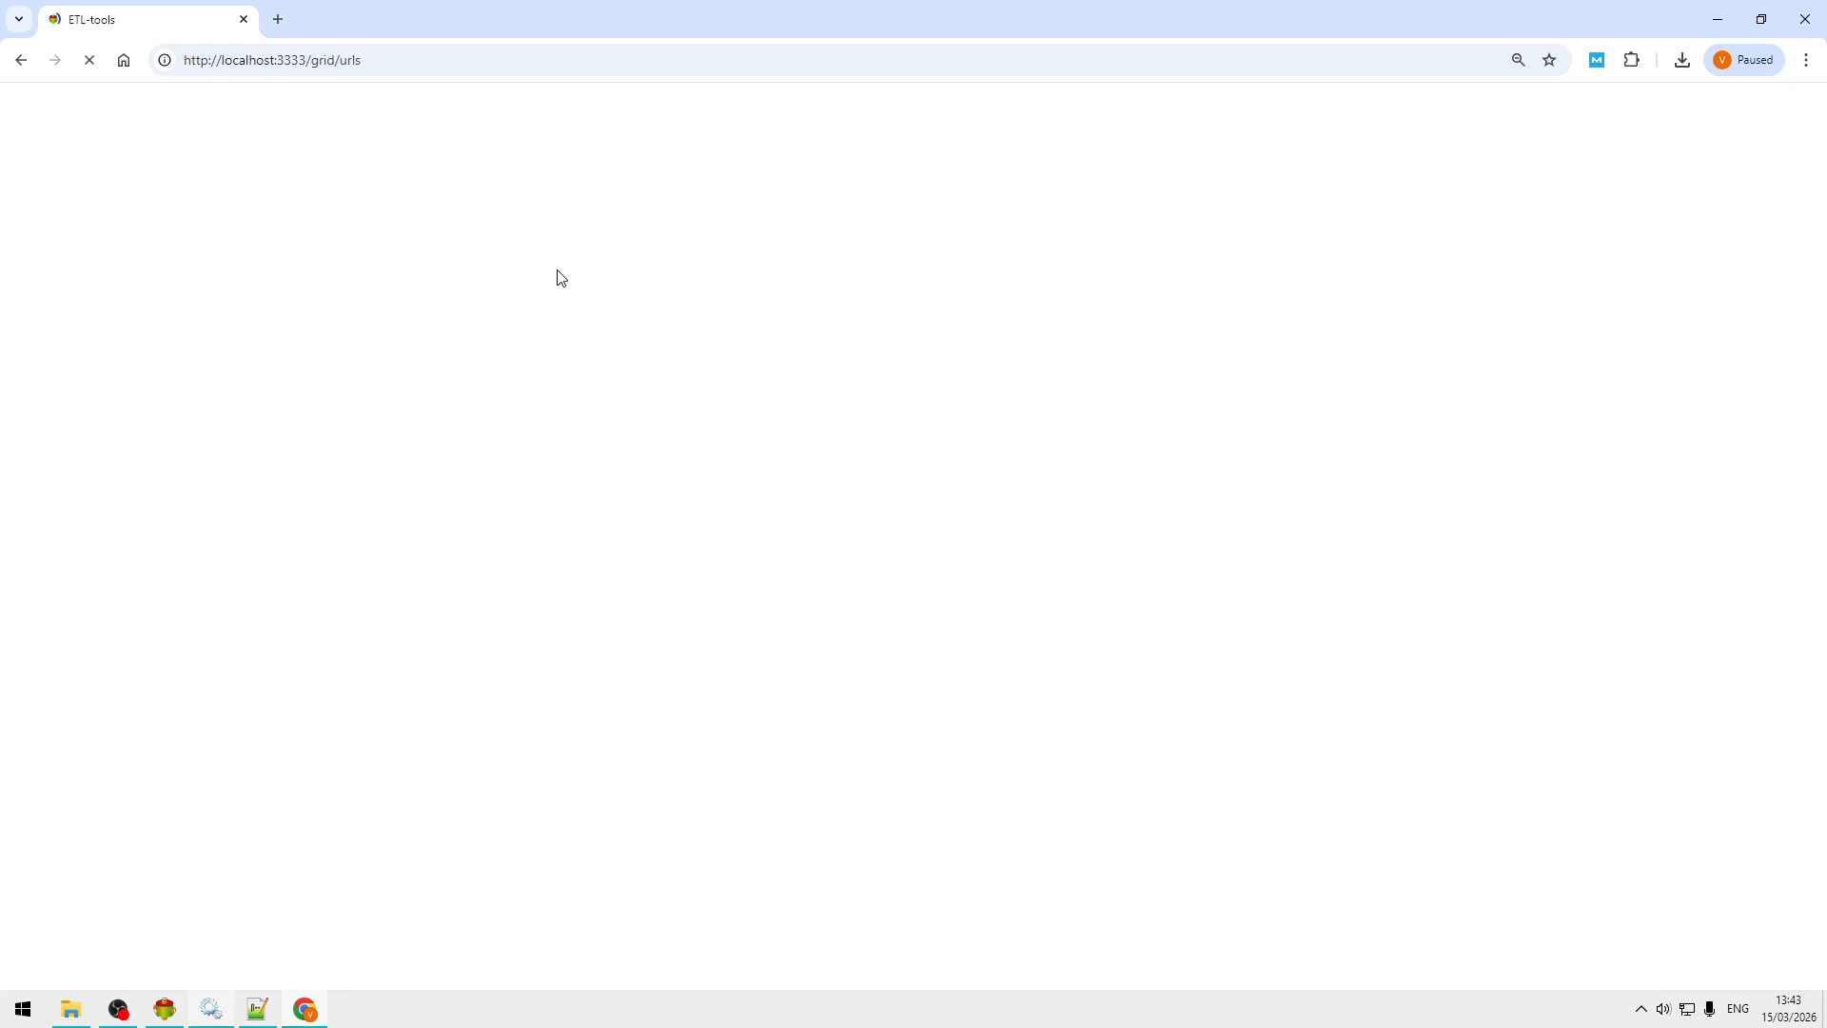
double_click(473, 232)
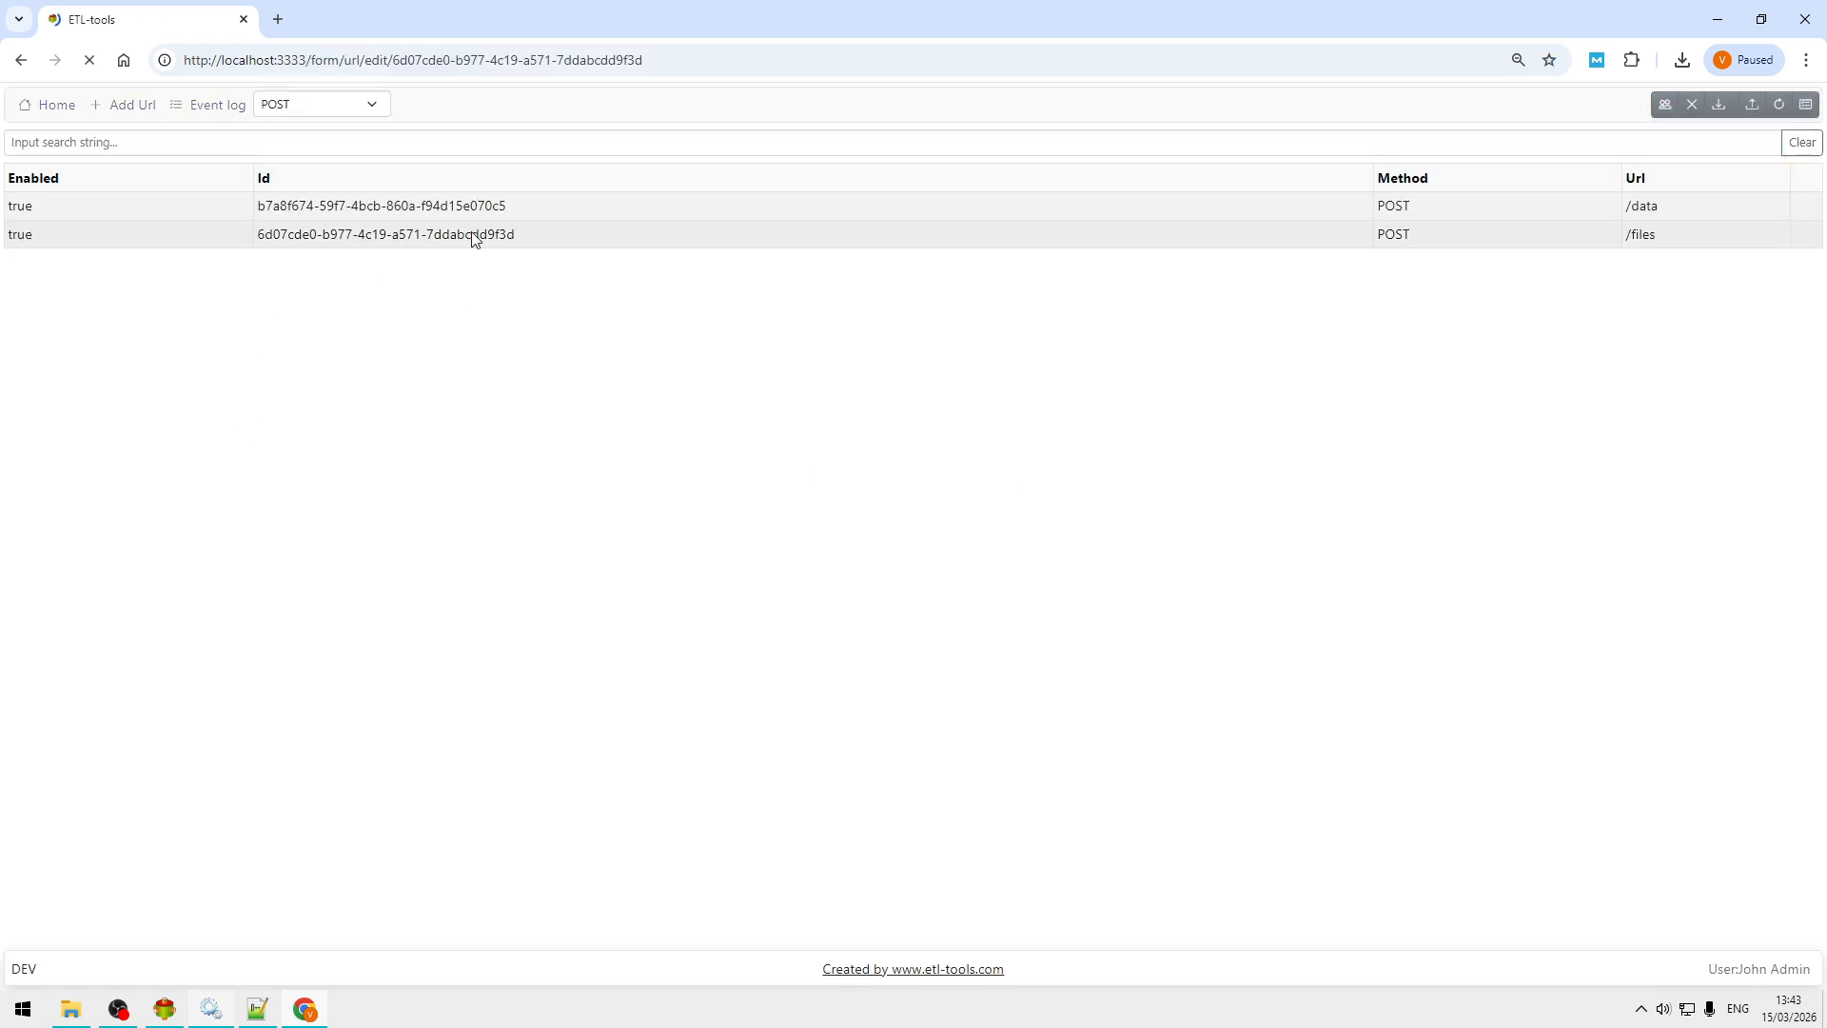
drag(702, 196, 605, 203)
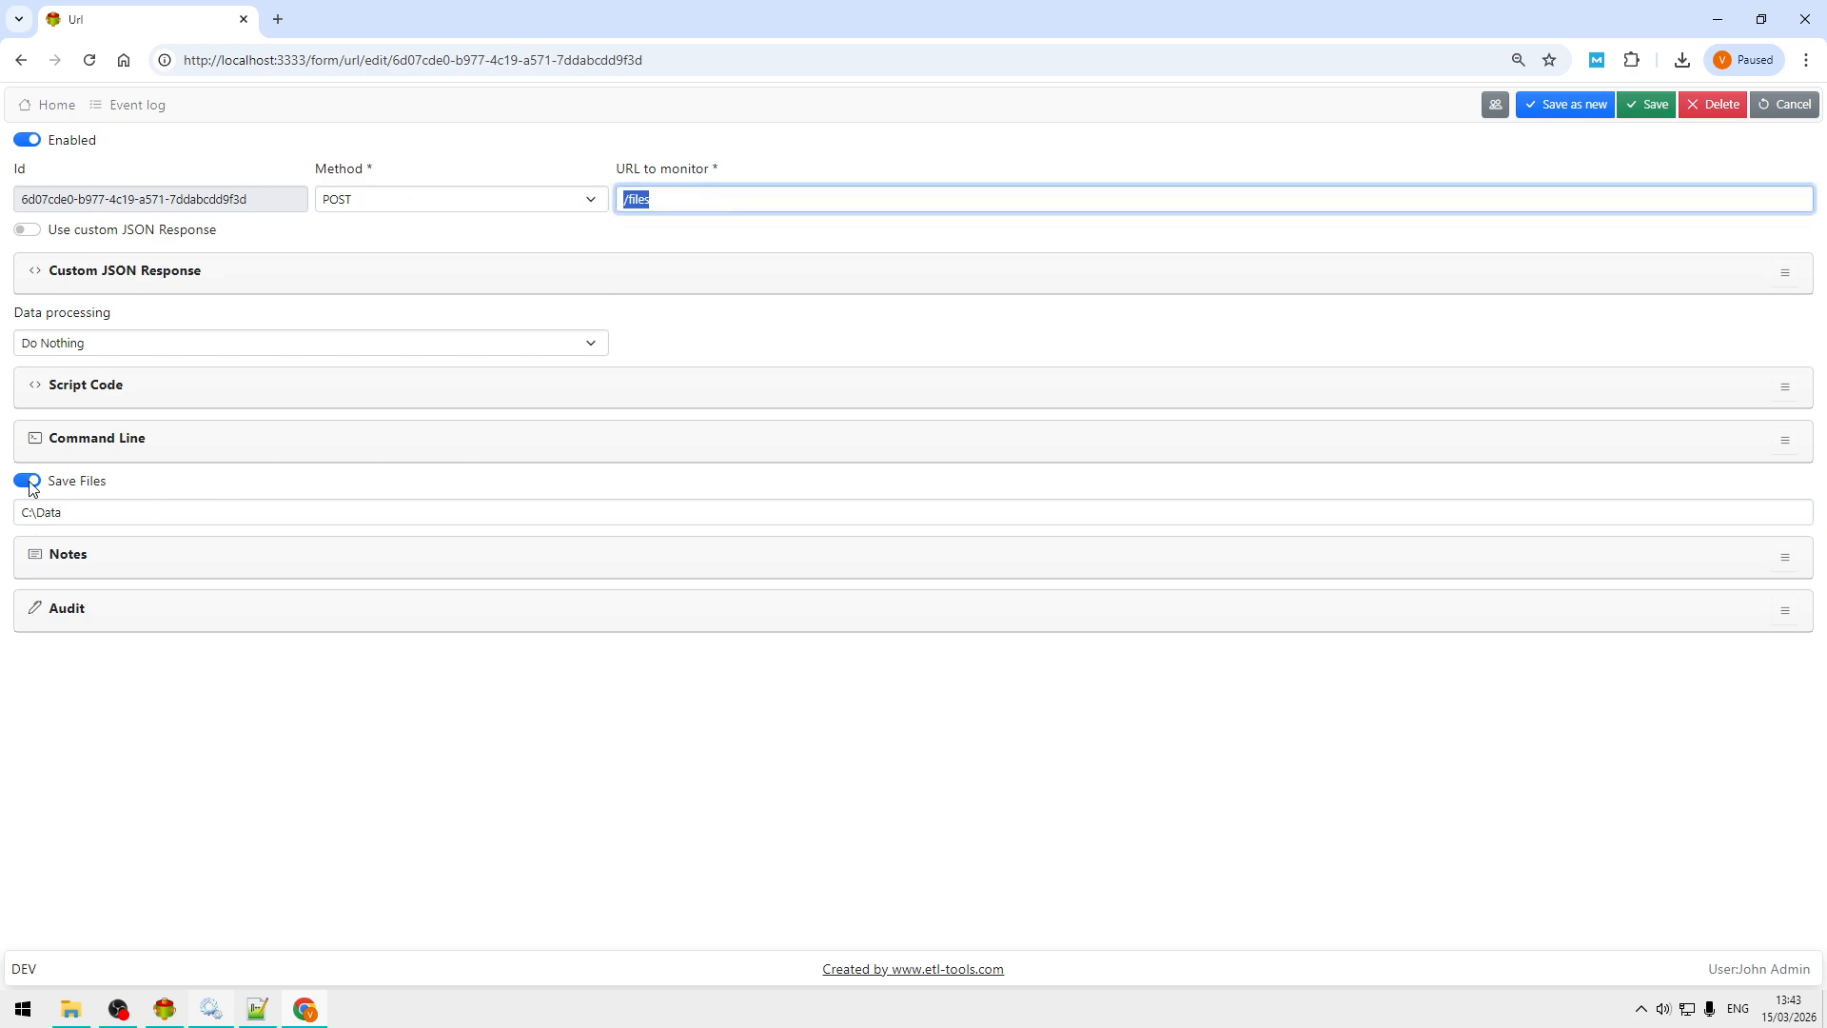
Check the folder path set for saving files and open the C:\Data folder in File Explorer.
drag(55, 520, 6, 512)
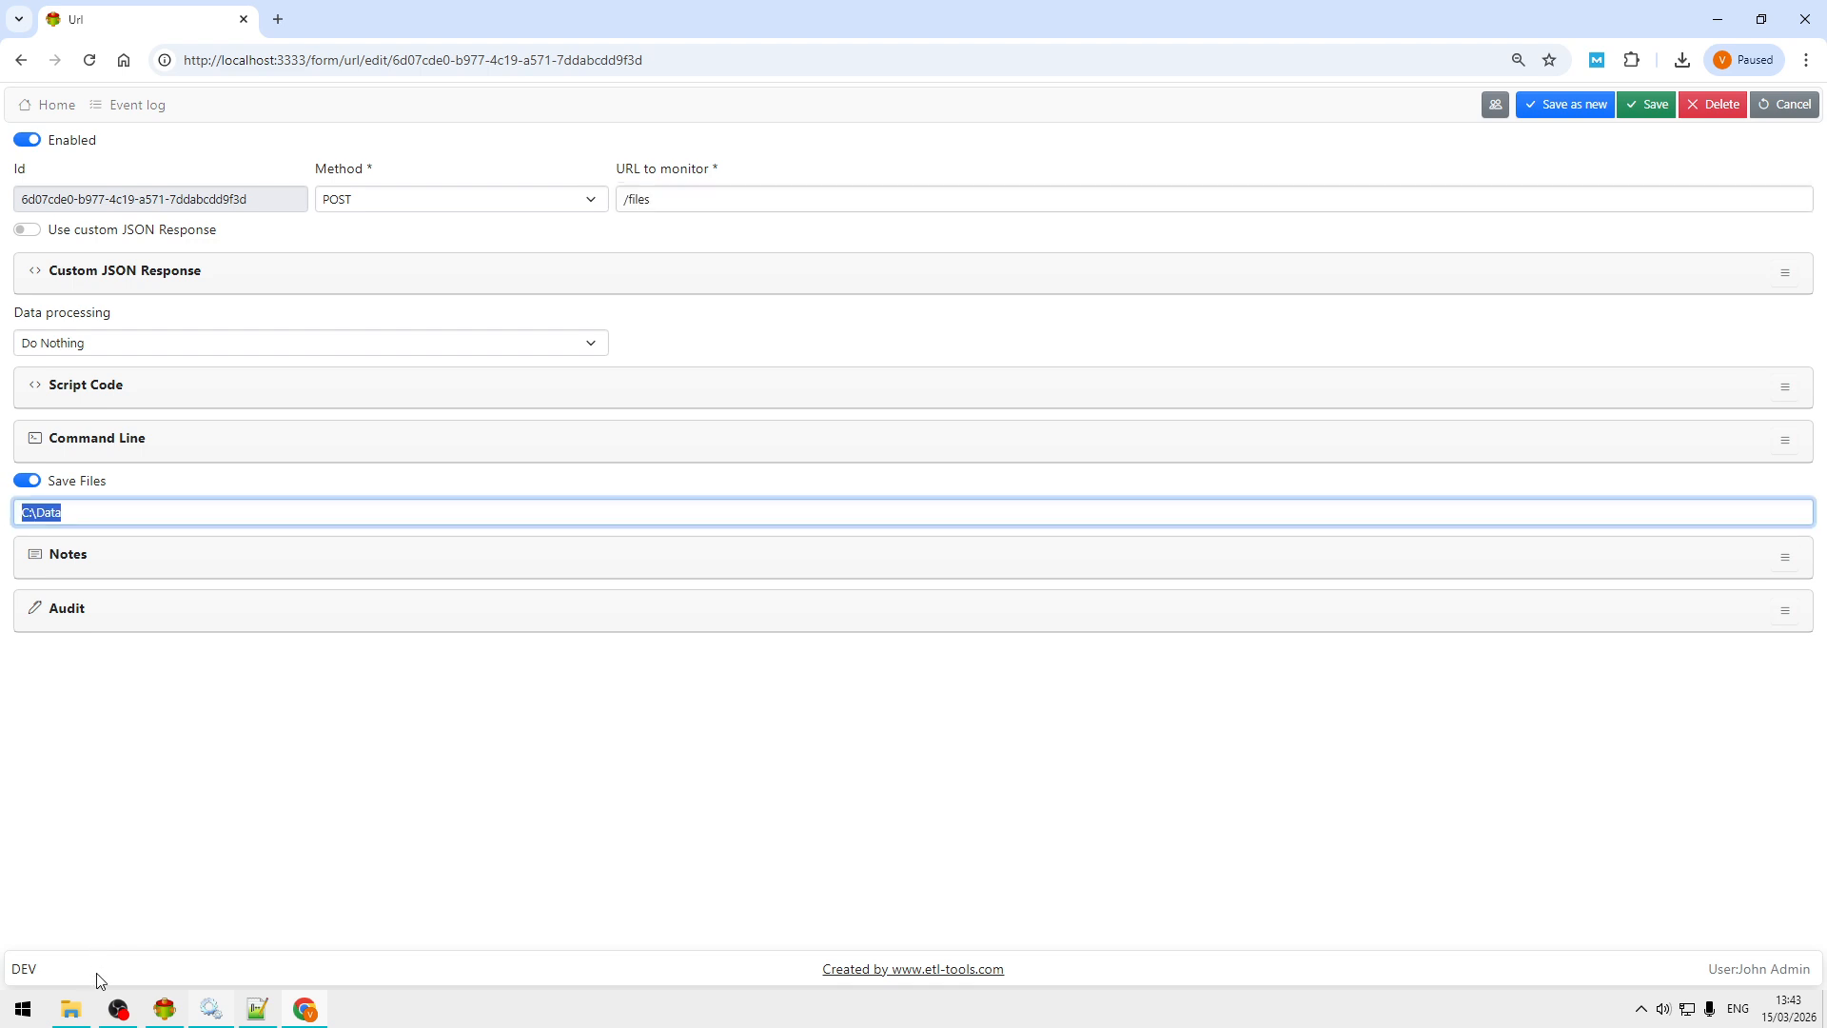
click(77, 1013)
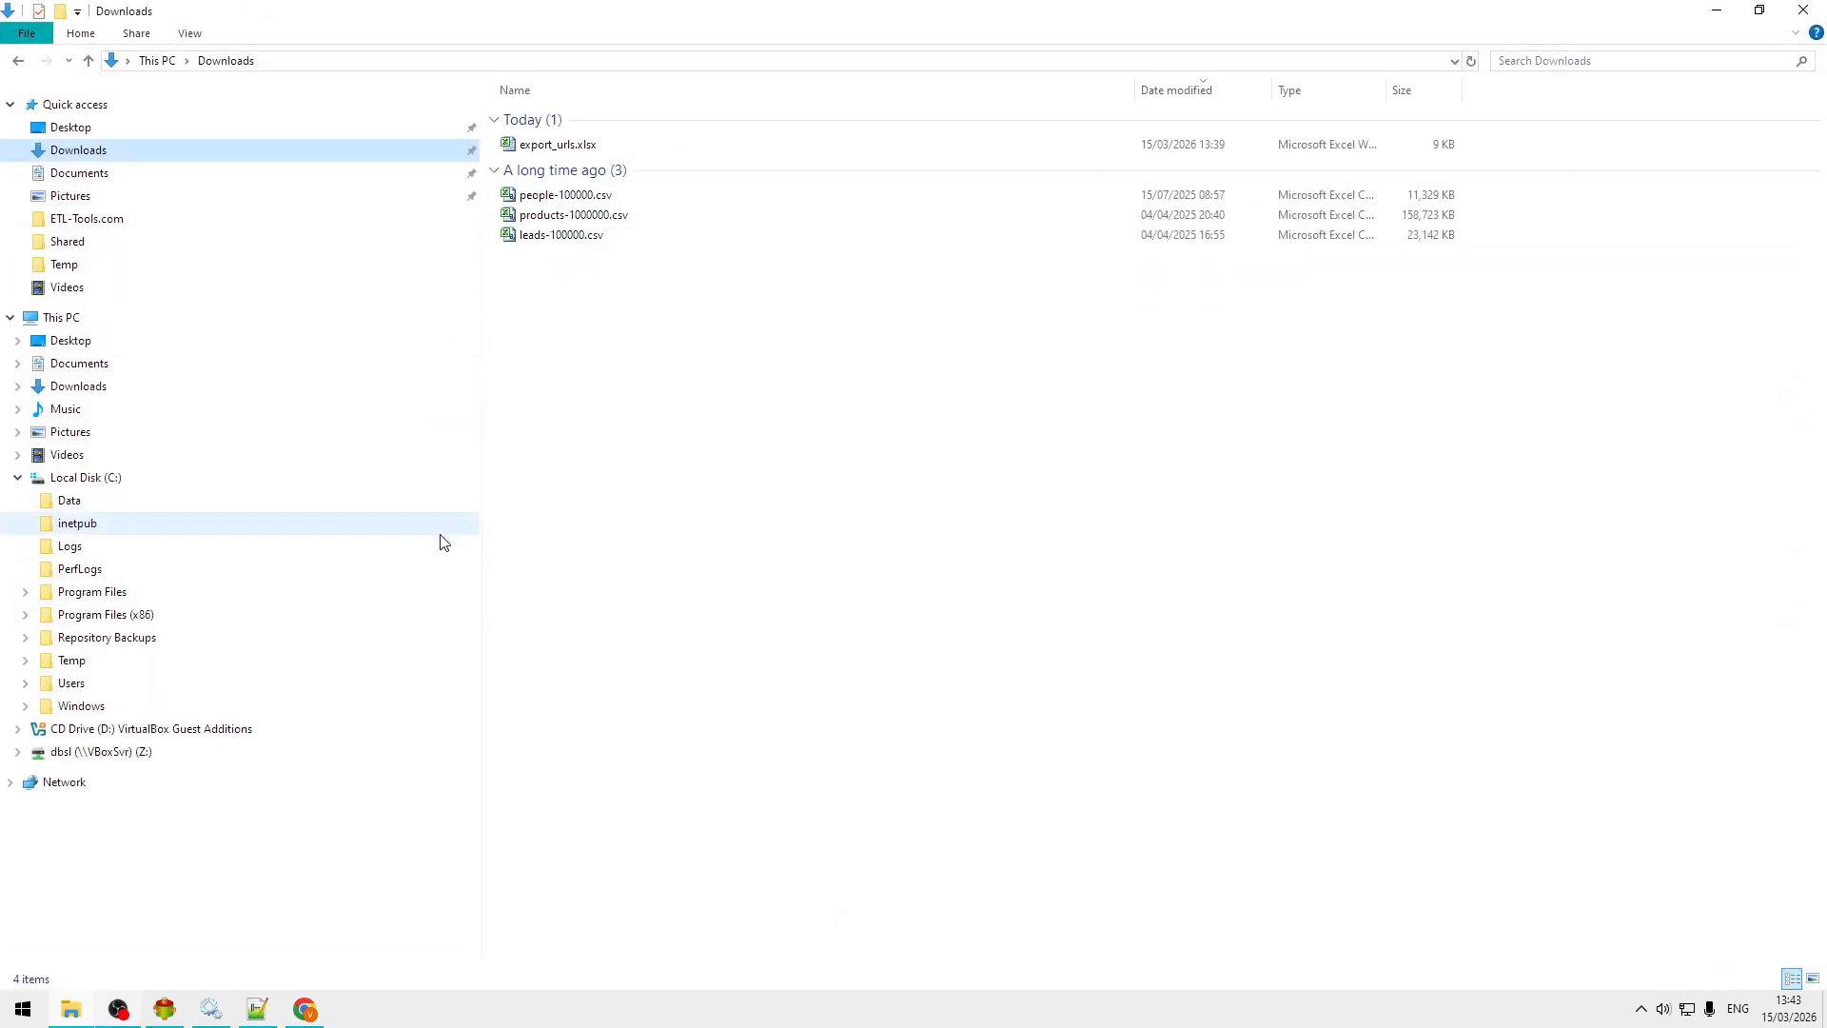
click(94, 504)
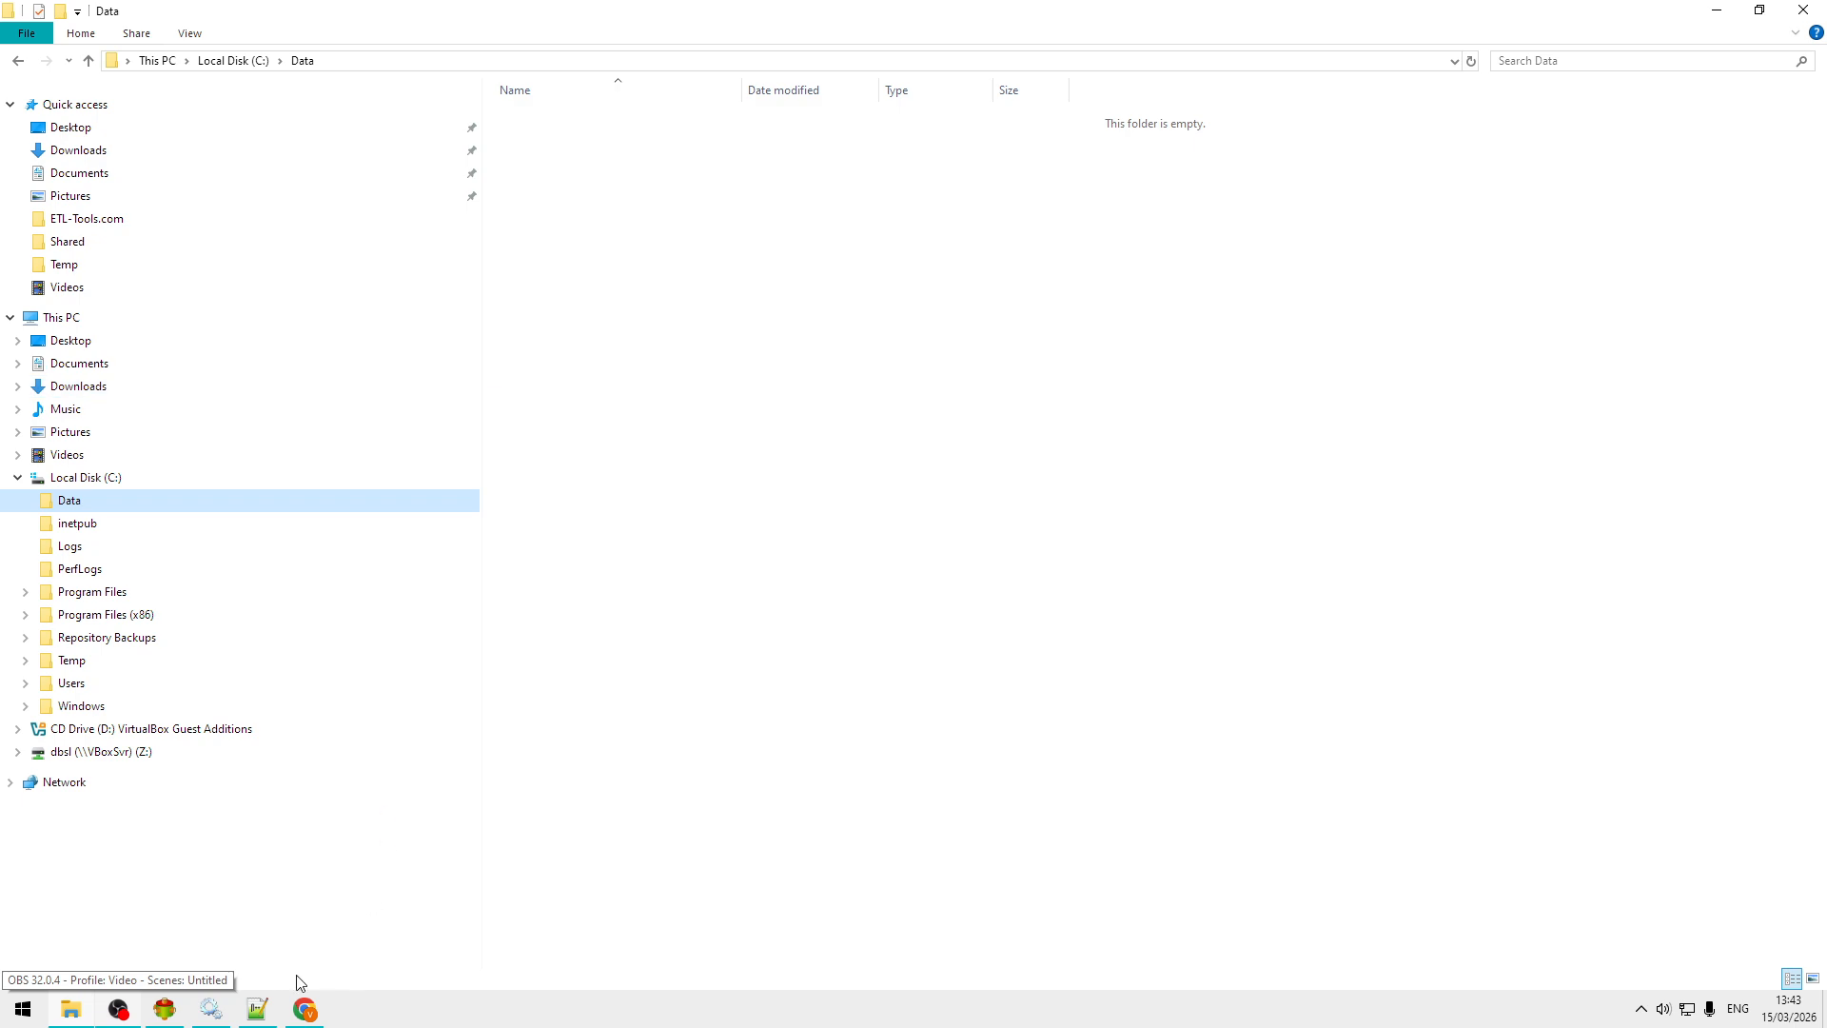
Switch to Advanced ETL Processor, cancel the HTTP Post properties and open the request body of the HTTP Post Files object.
click(165, 1011)
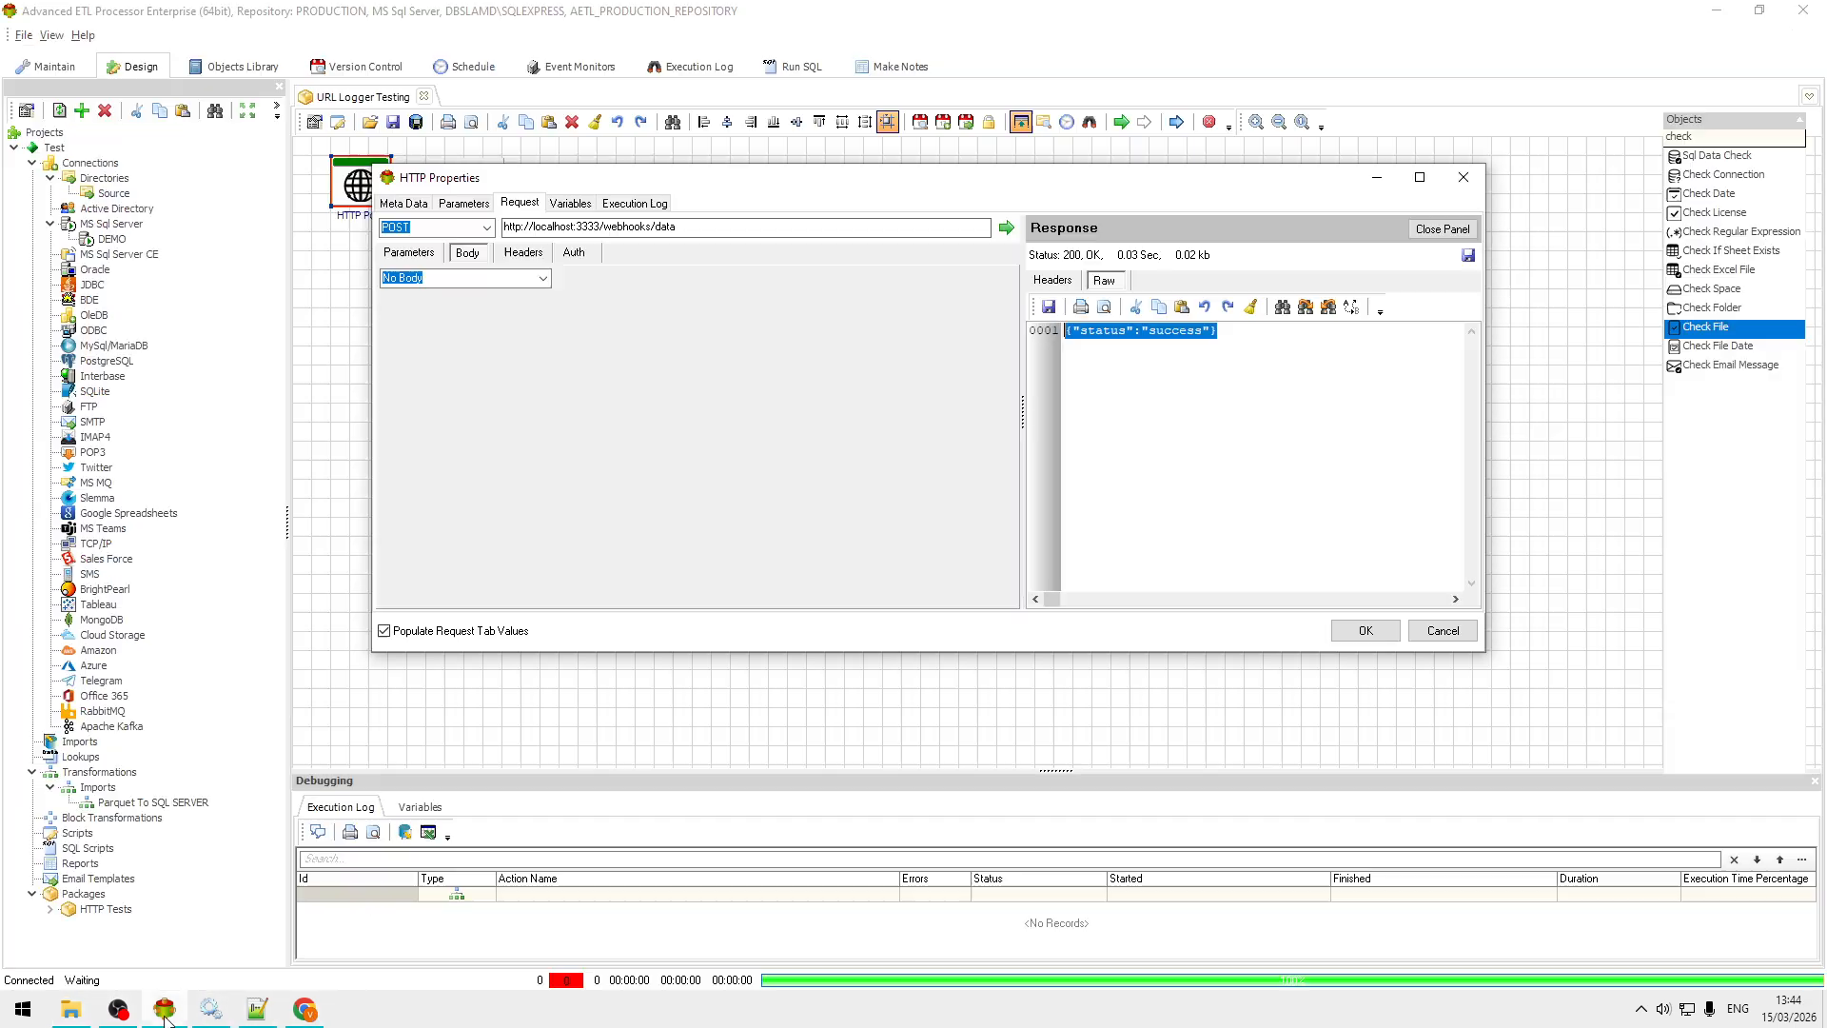
click(1445, 632)
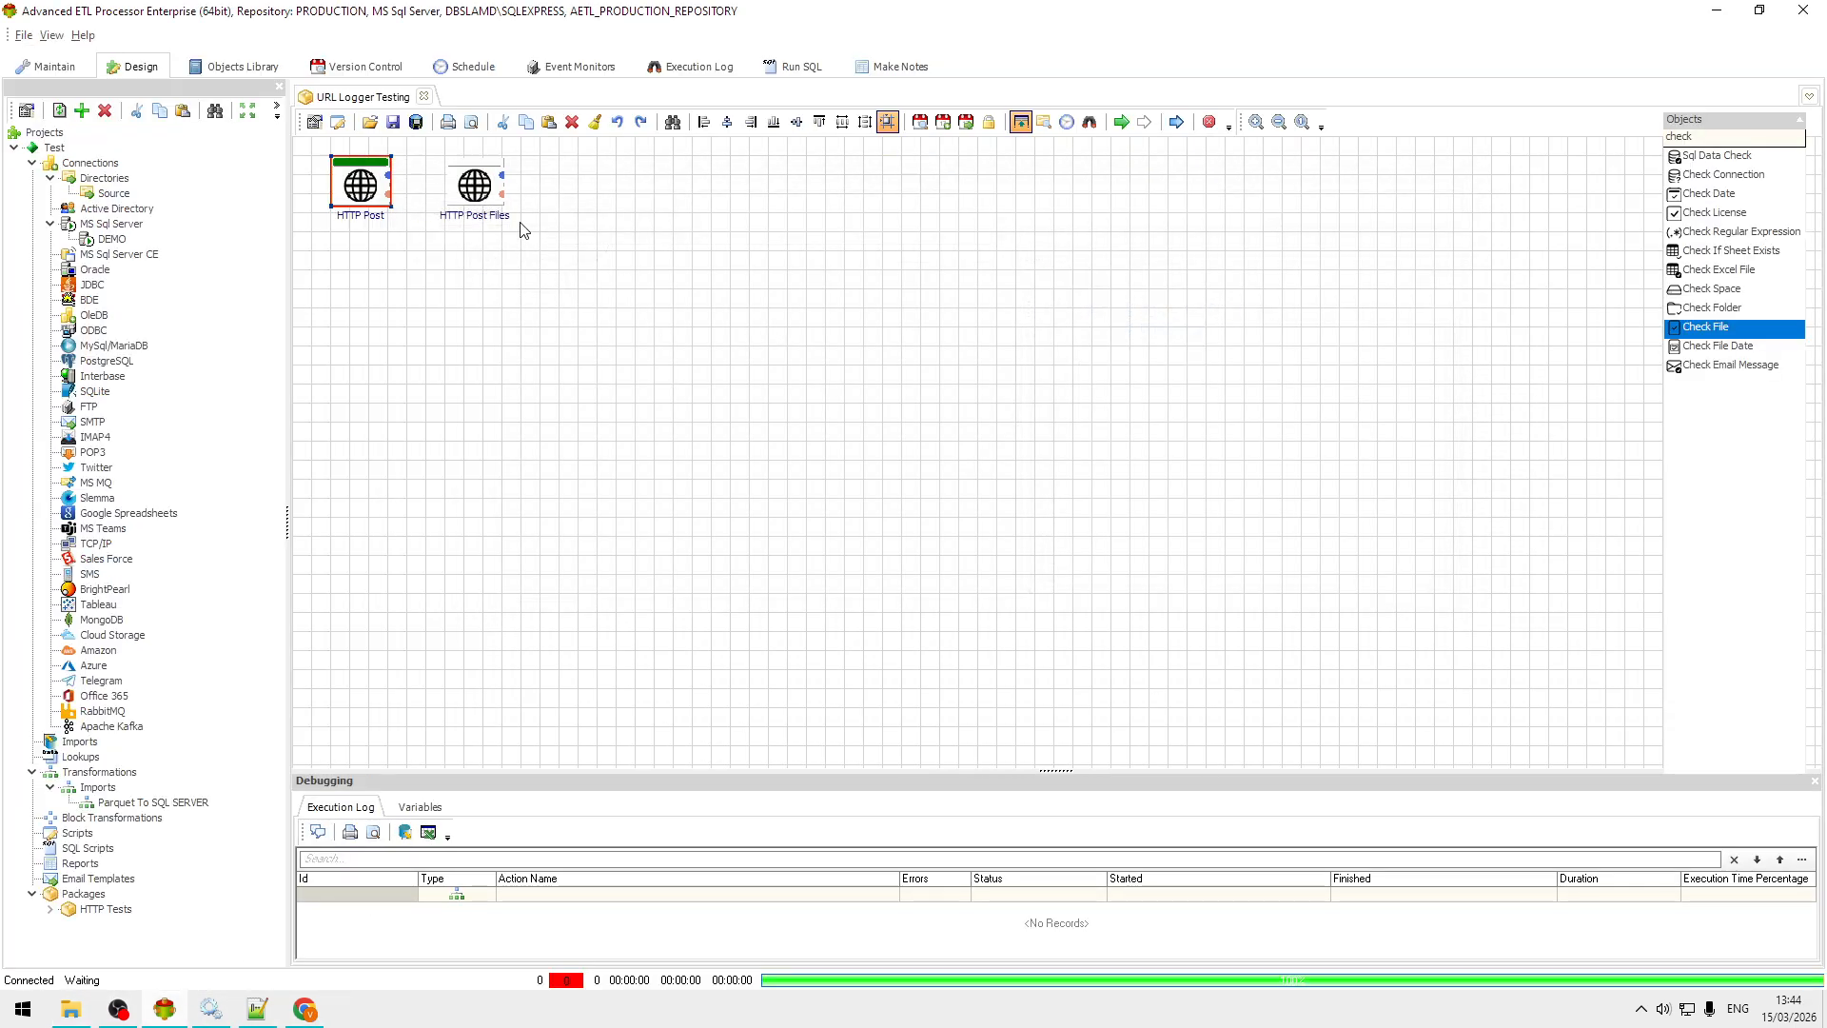
click(495, 183)
double_click(473, 185)
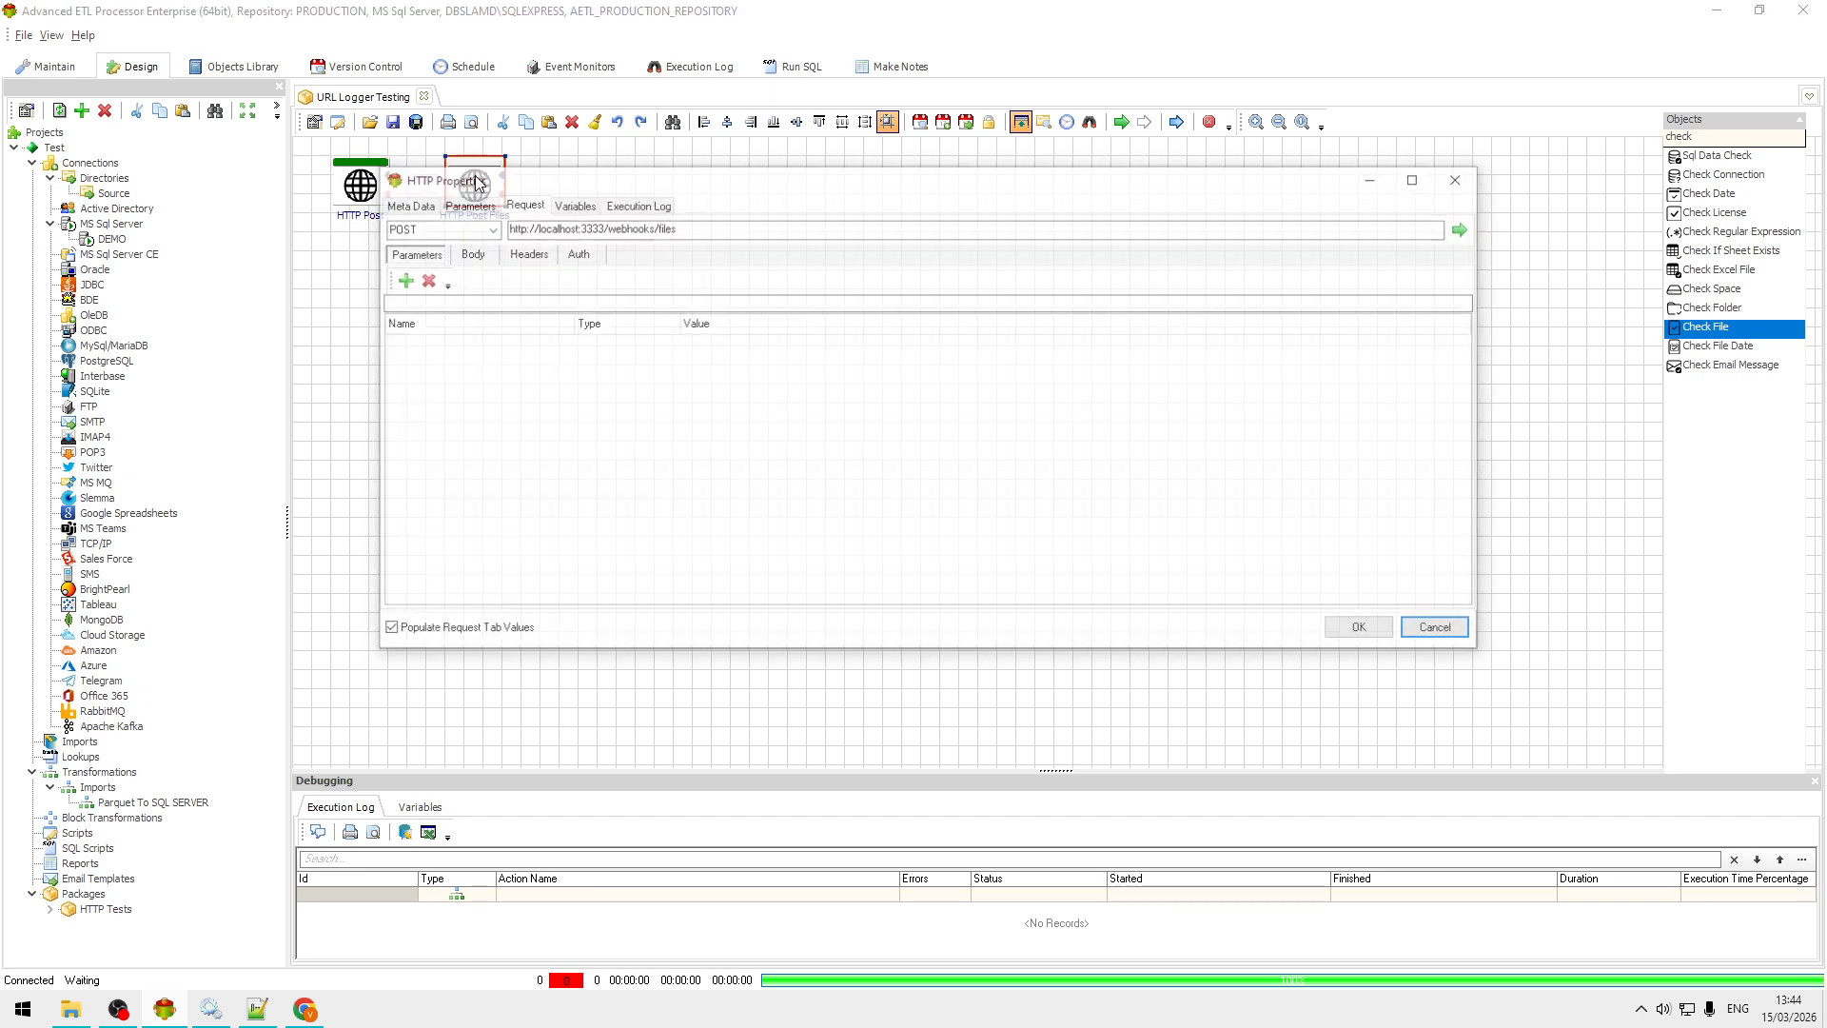
click(475, 252)
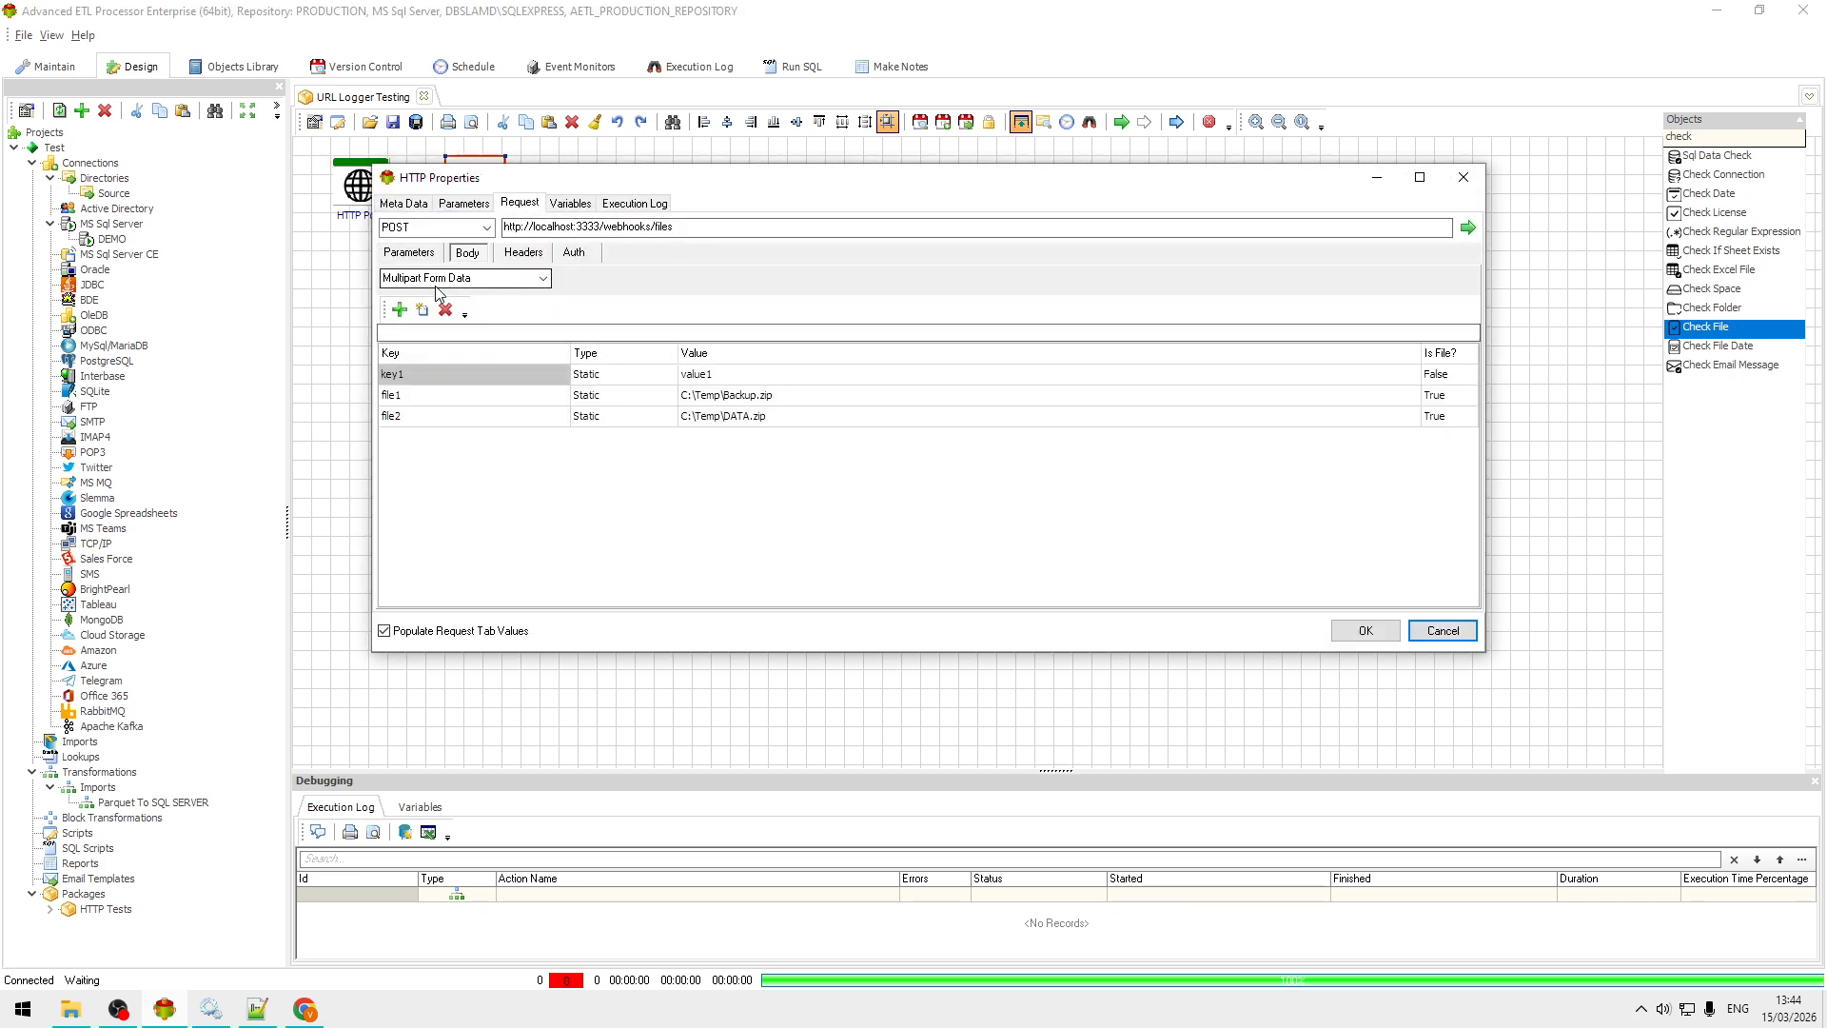
Examine the key1, file1 and file2 values in the multipart form data of the HTTP Post Files request.
click(773, 377)
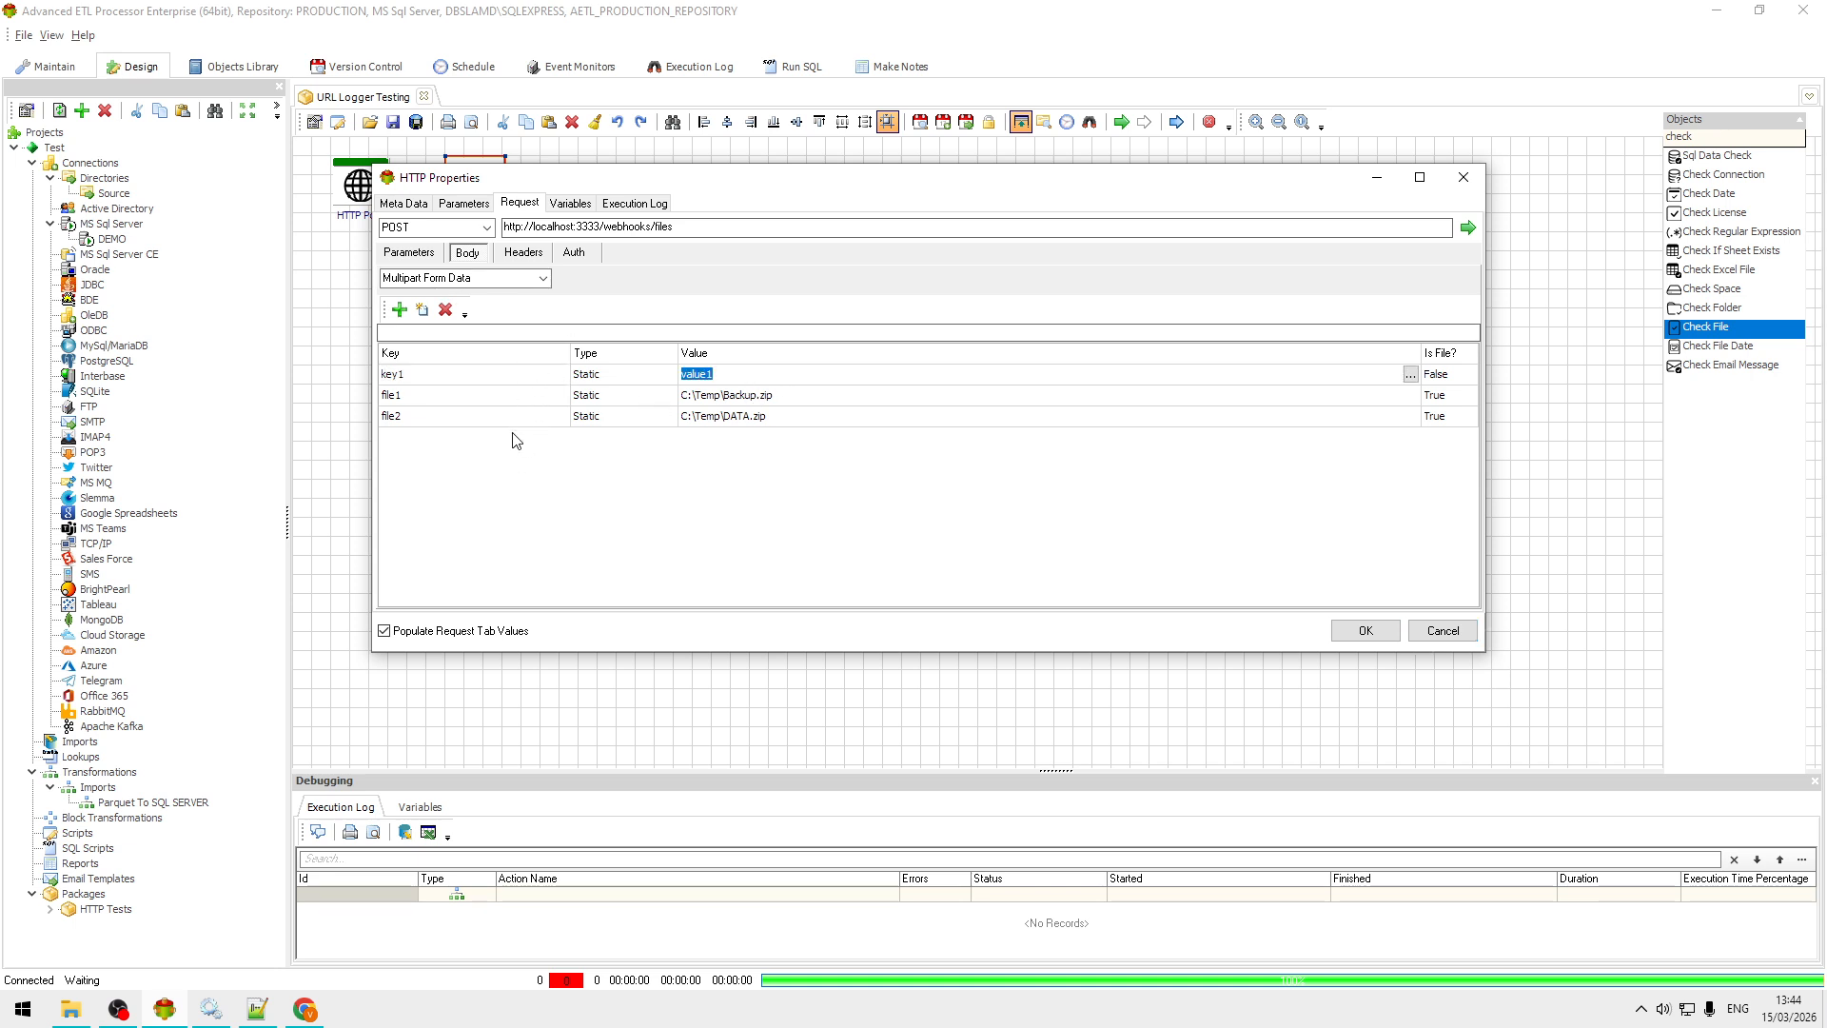
click(856, 401)
click(847, 438)
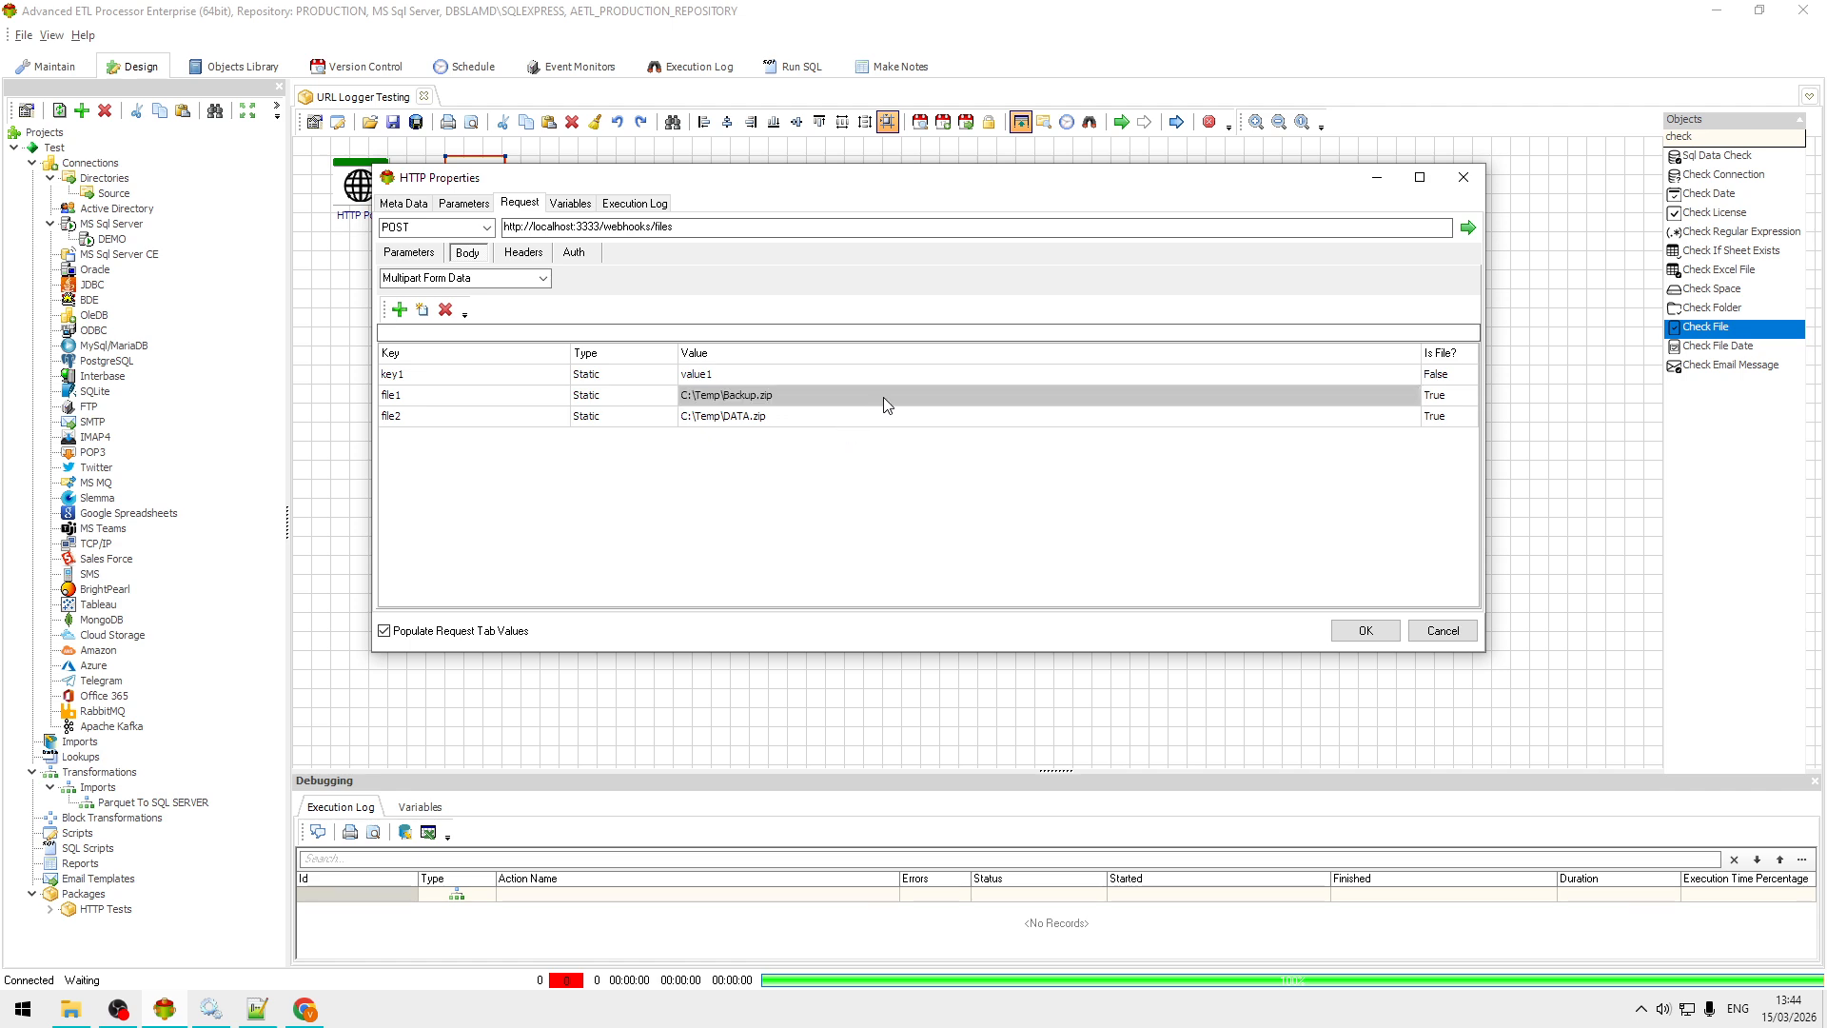
click(894, 404)
click(862, 419)
click(883, 400)
click(828, 424)
click(843, 399)
click(815, 421)
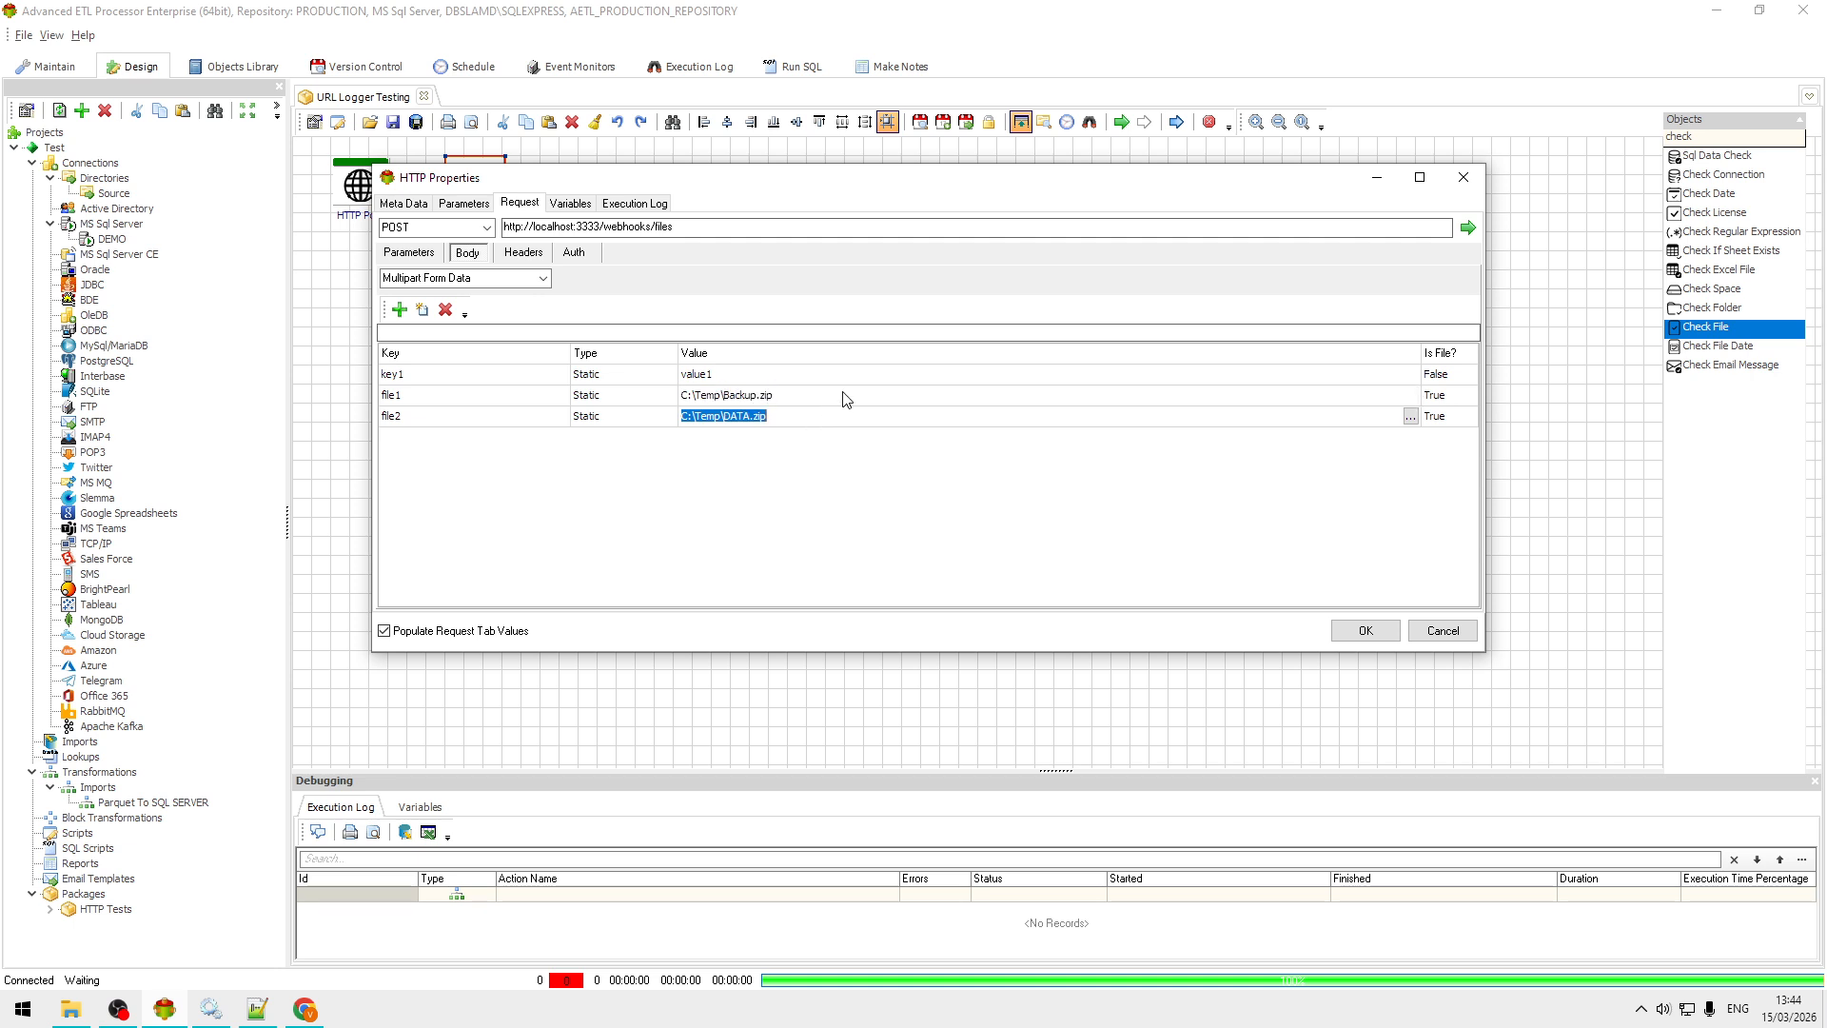
click(848, 396)
click(798, 420)
click(810, 399)
click(807, 419)
click(825, 393)
click(805, 421)
click(844, 398)
click(820, 418)
click(838, 398)
click(822, 420)
click(844, 397)
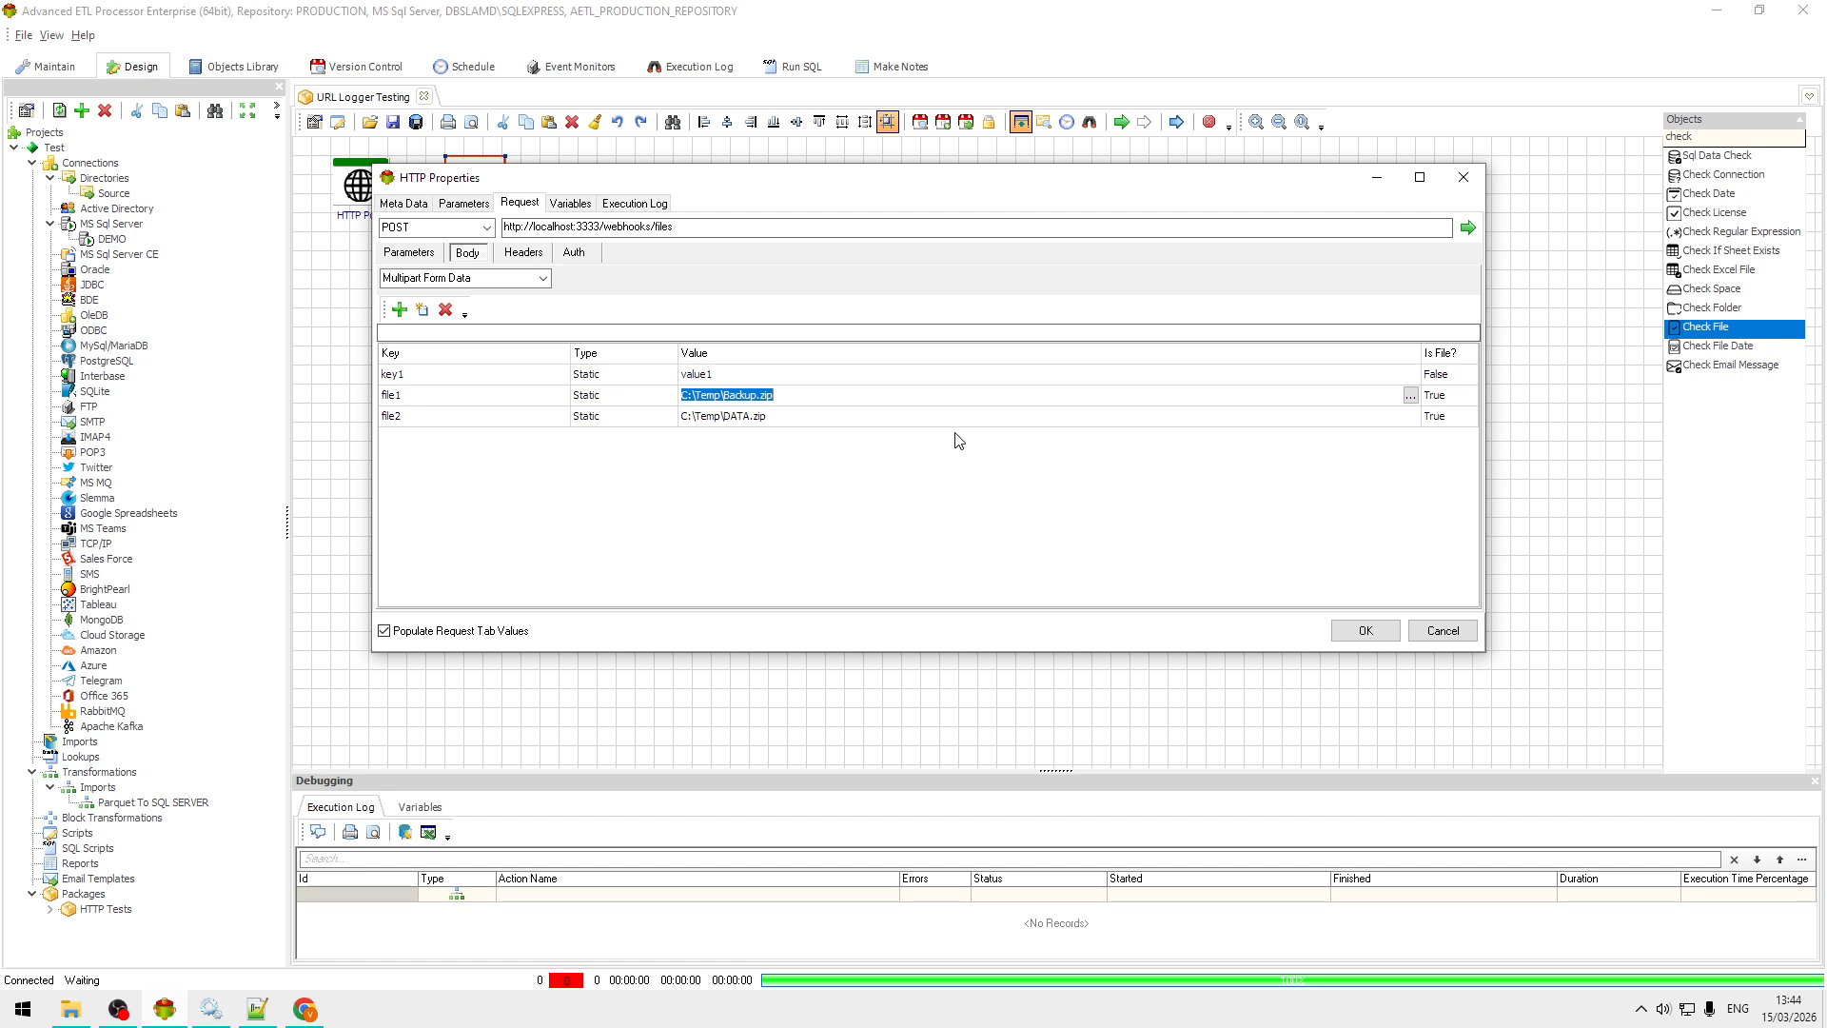
click(1468, 230)
click(1107, 282)
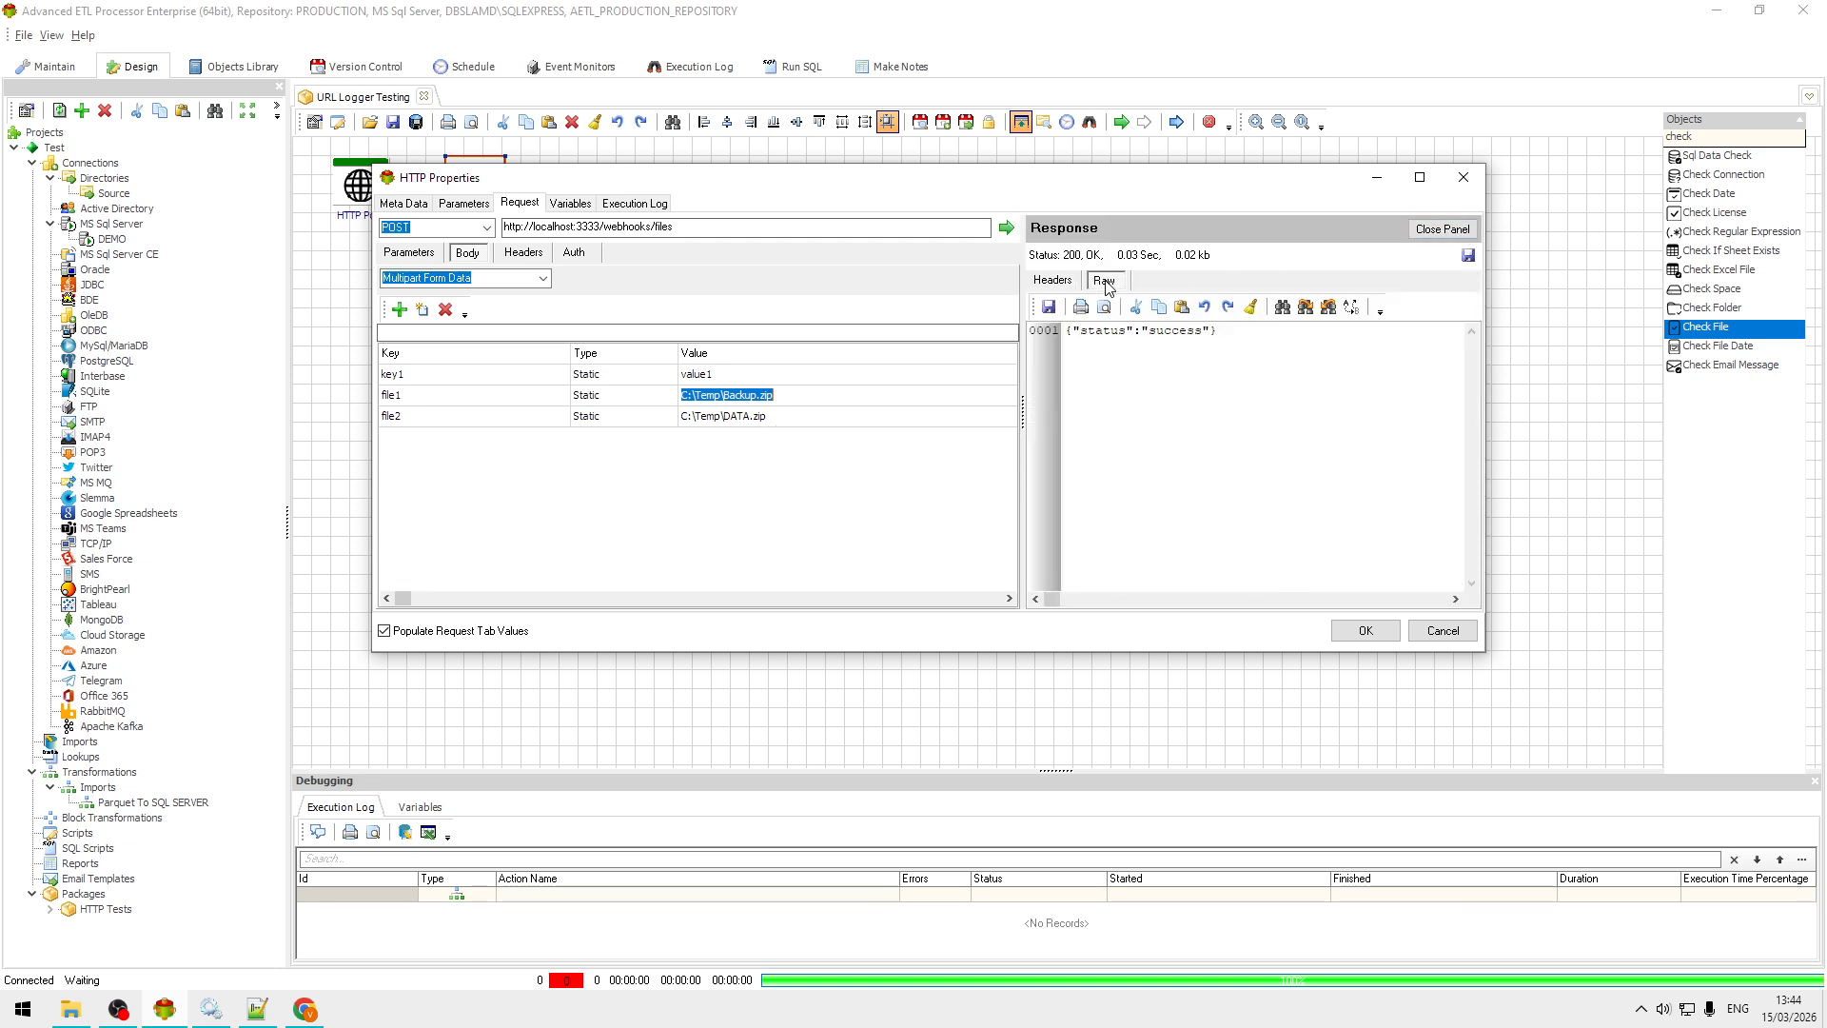
Check the response text of the file request and open the newly created subfolder of C:\Data in File Explorer.
drag(1252, 347, 1051, 317)
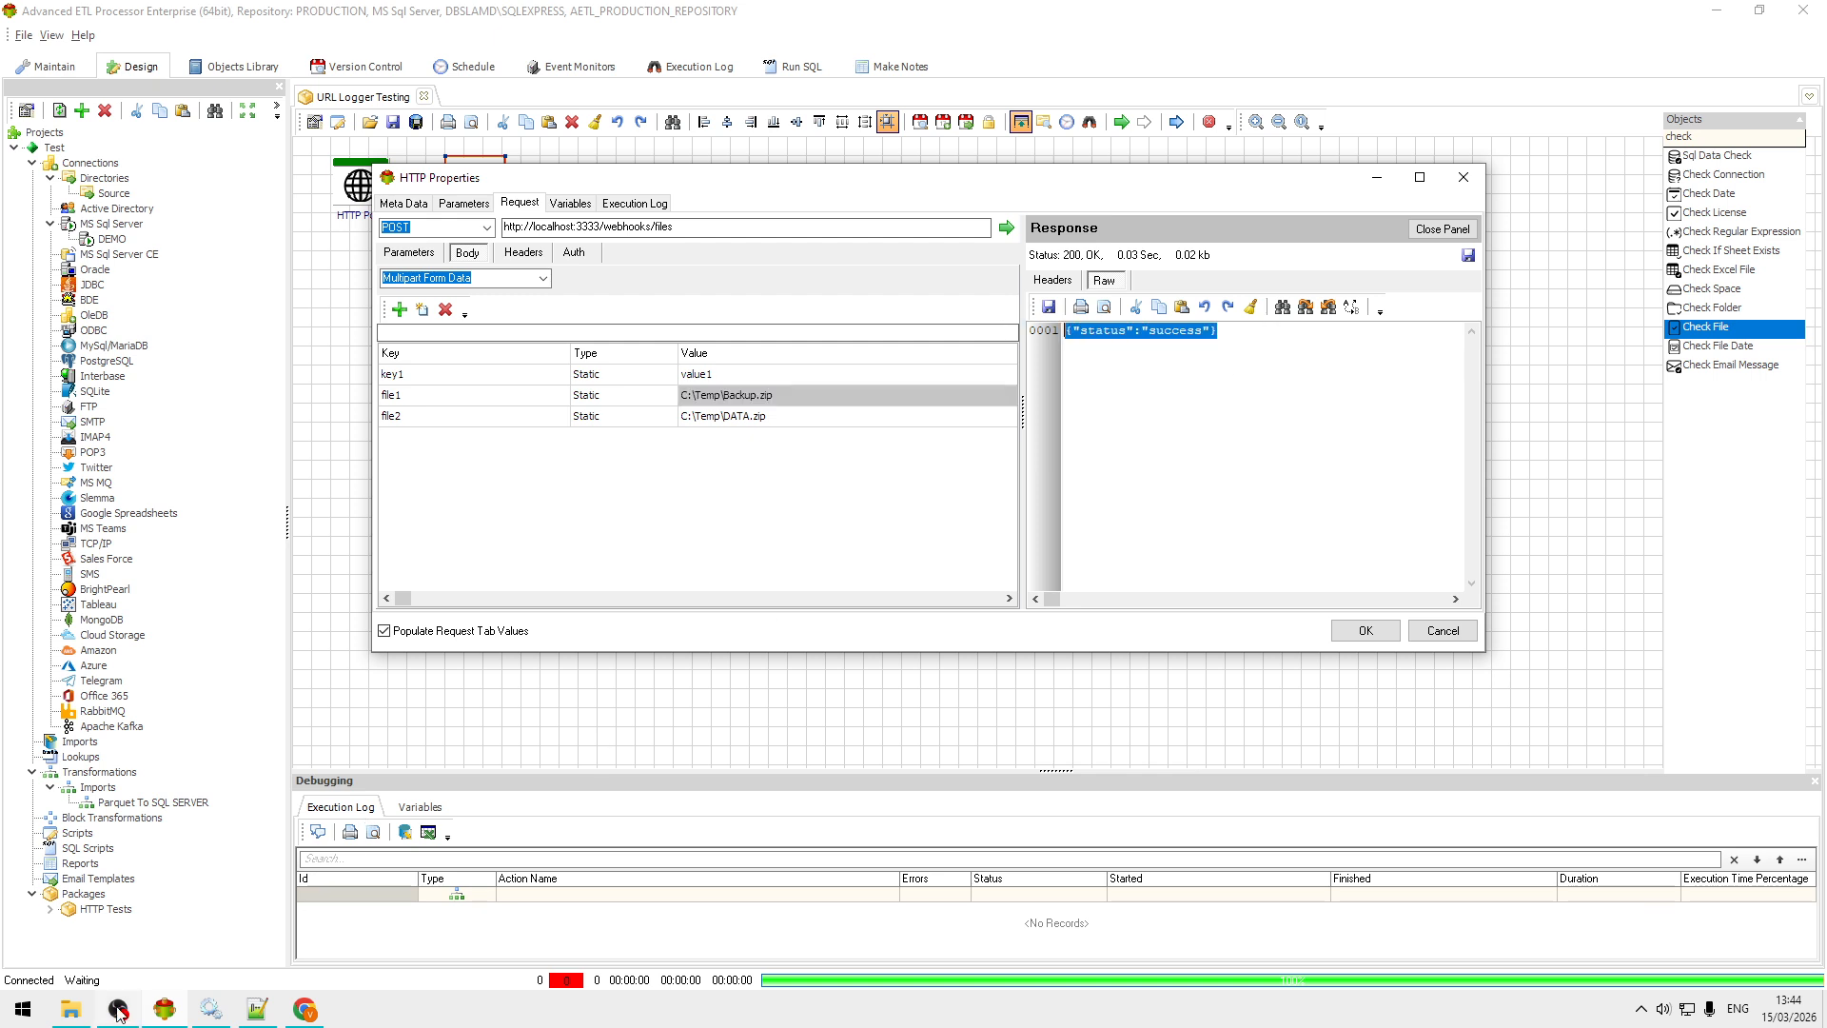
click(76, 1015)
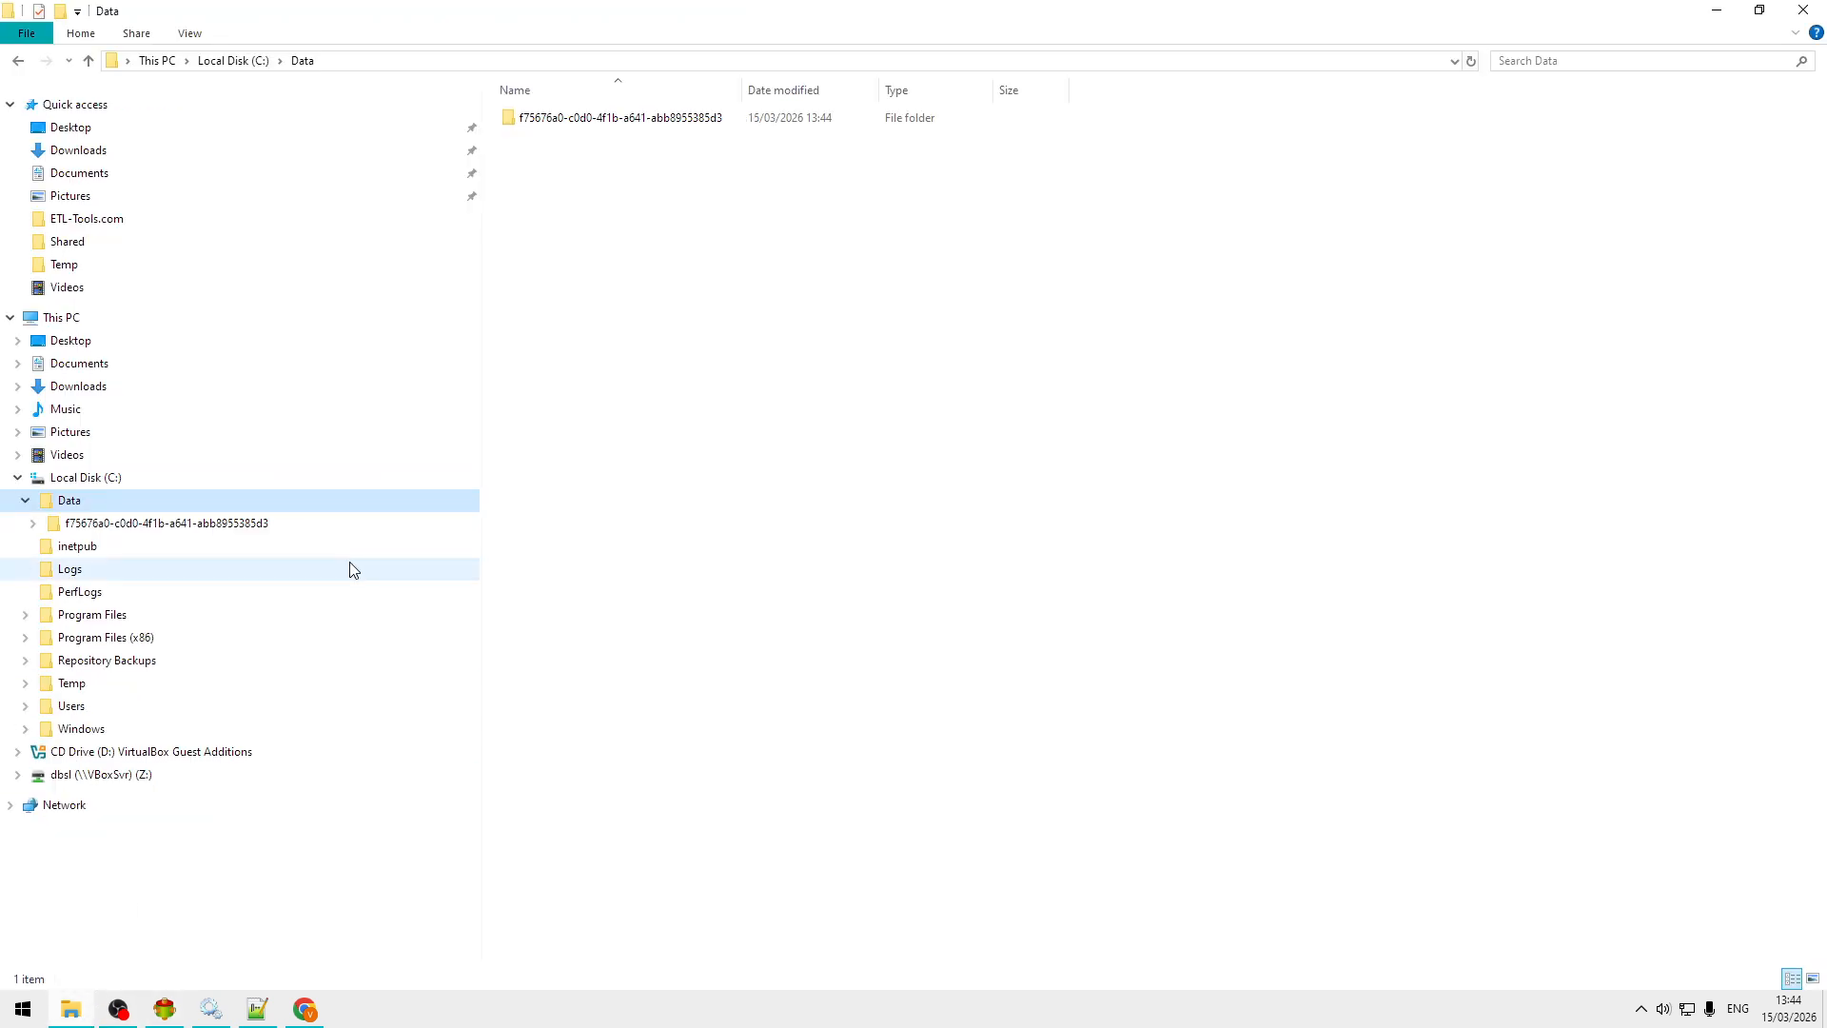
double_click(661, 122)
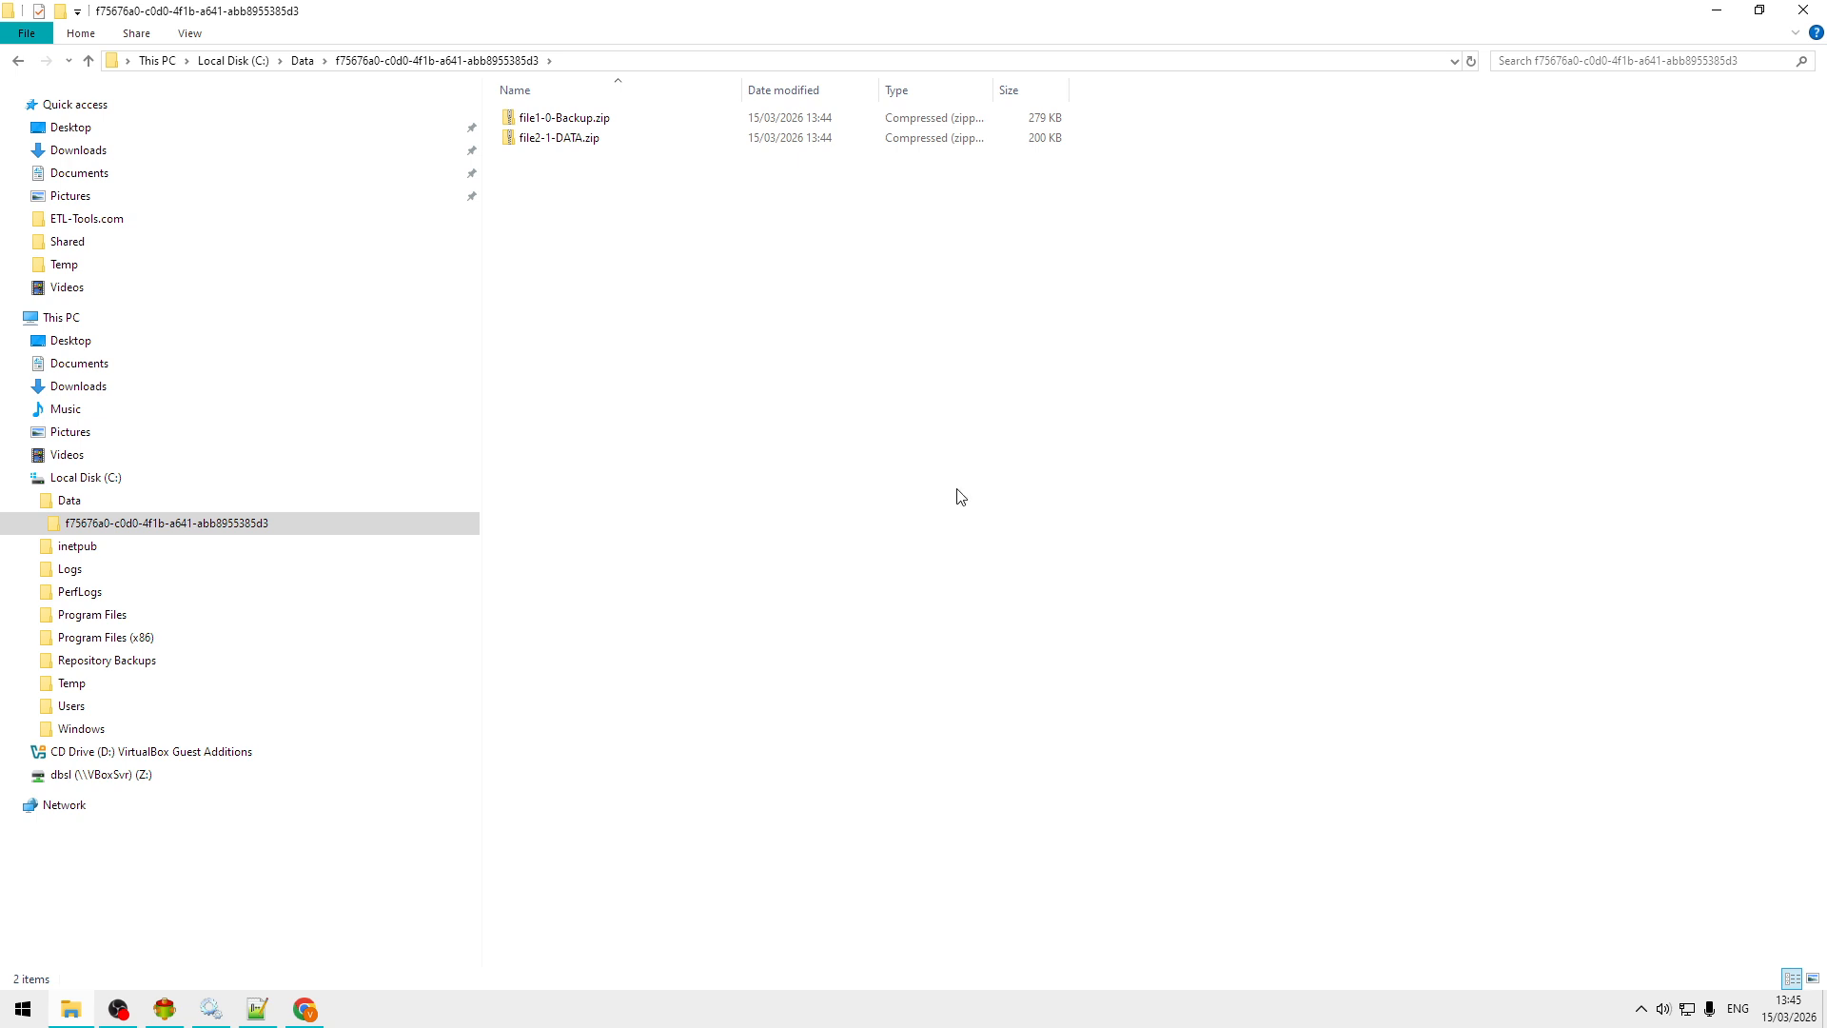
Switch to URL Logger in Chrome and open the event log entry of the most recent /webhooks/files request.
click(306, 1010)
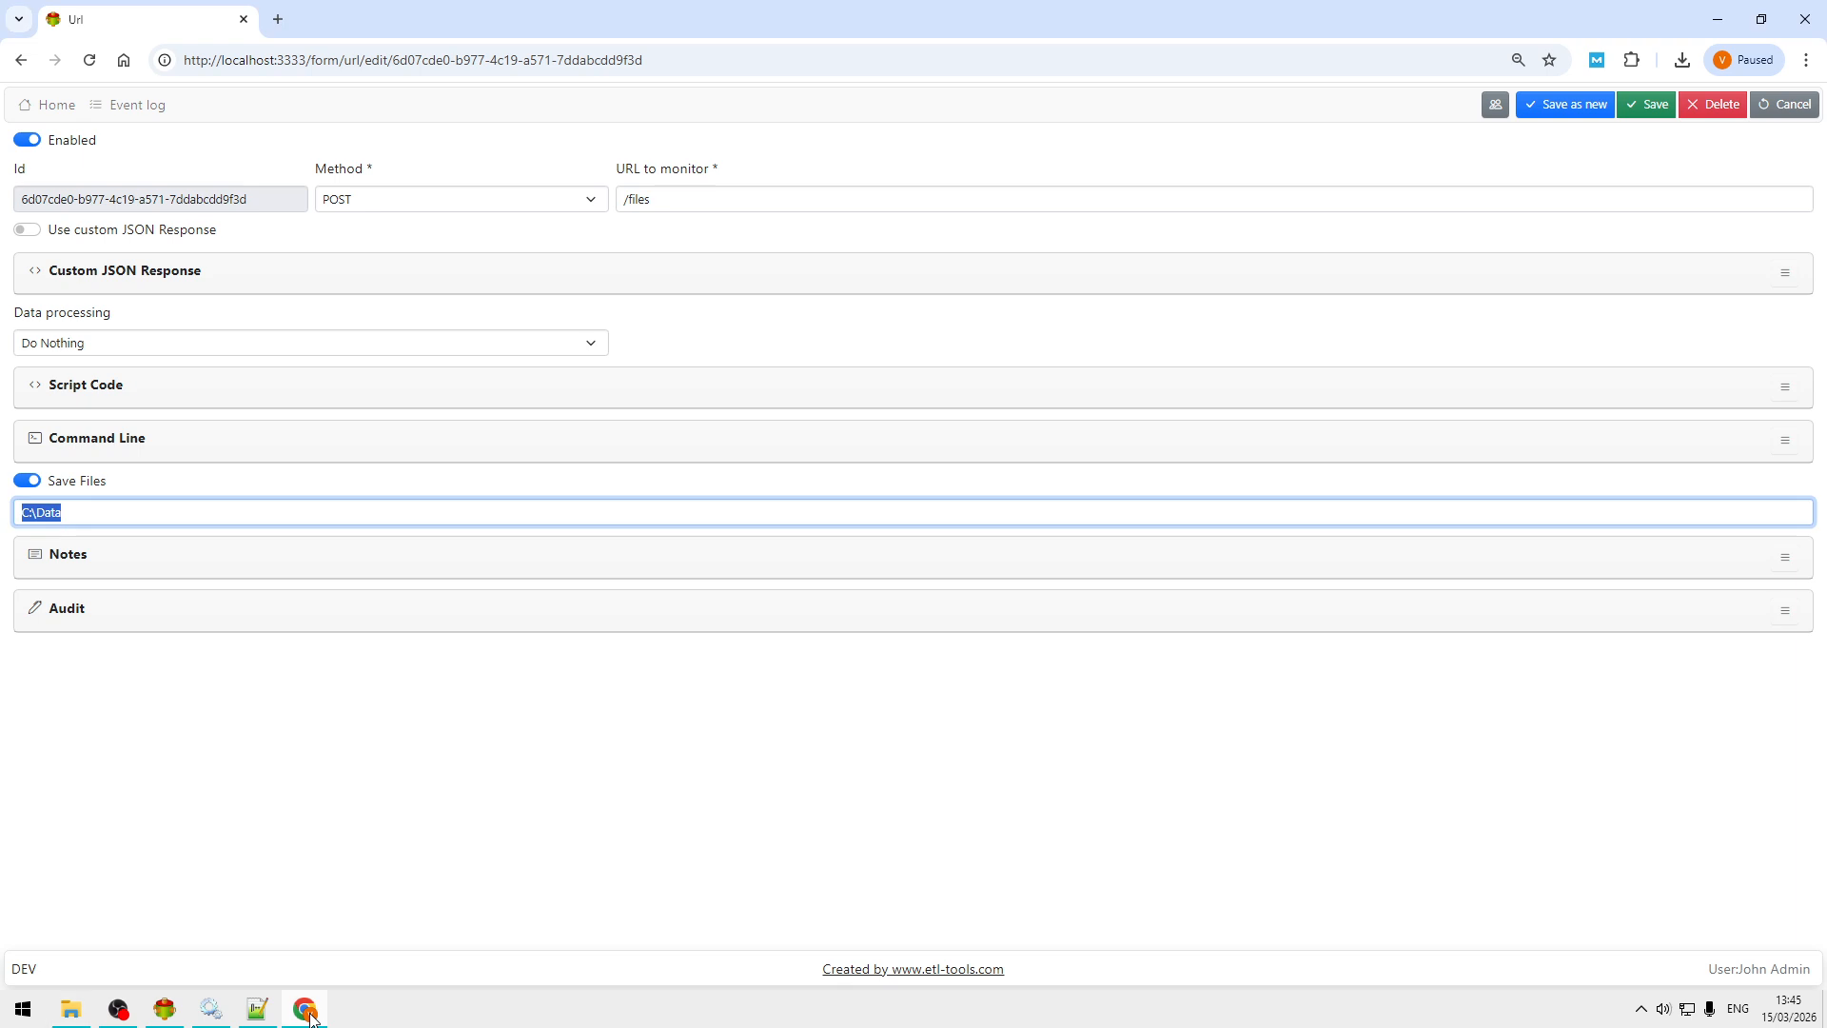
click(54, 105)
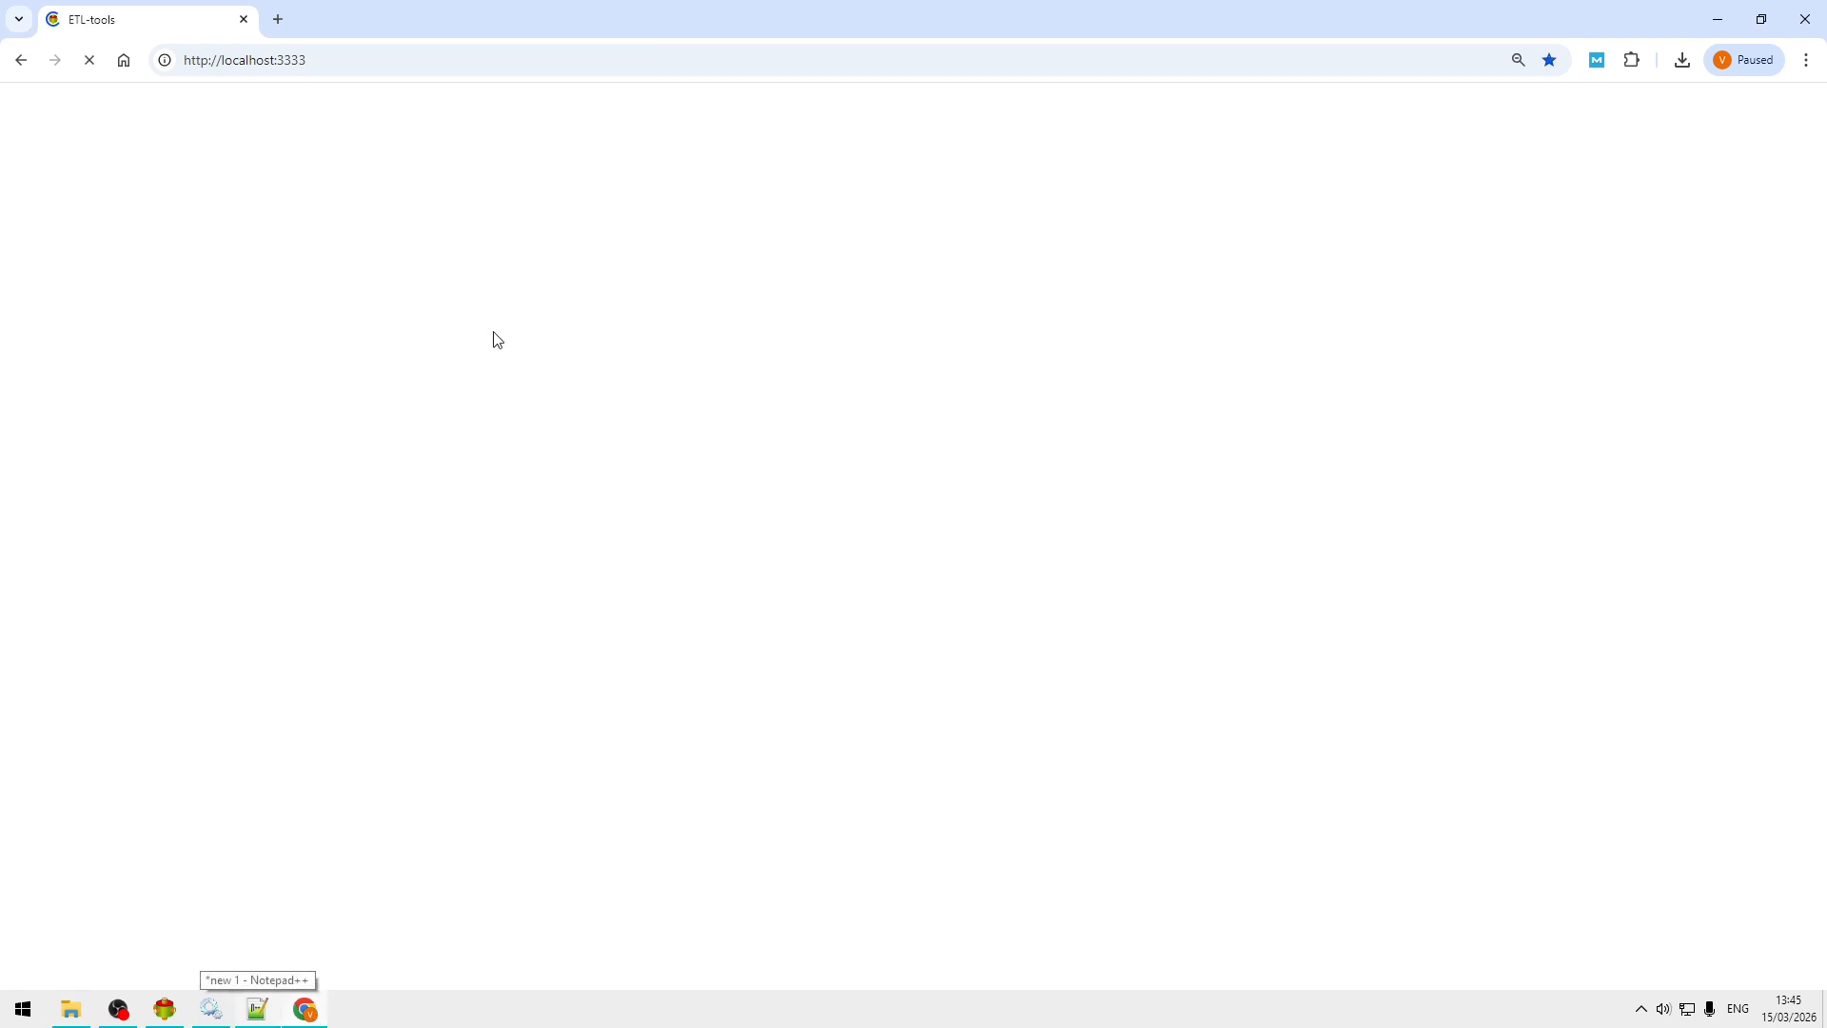
click(139, 110)
click(1588, 182)
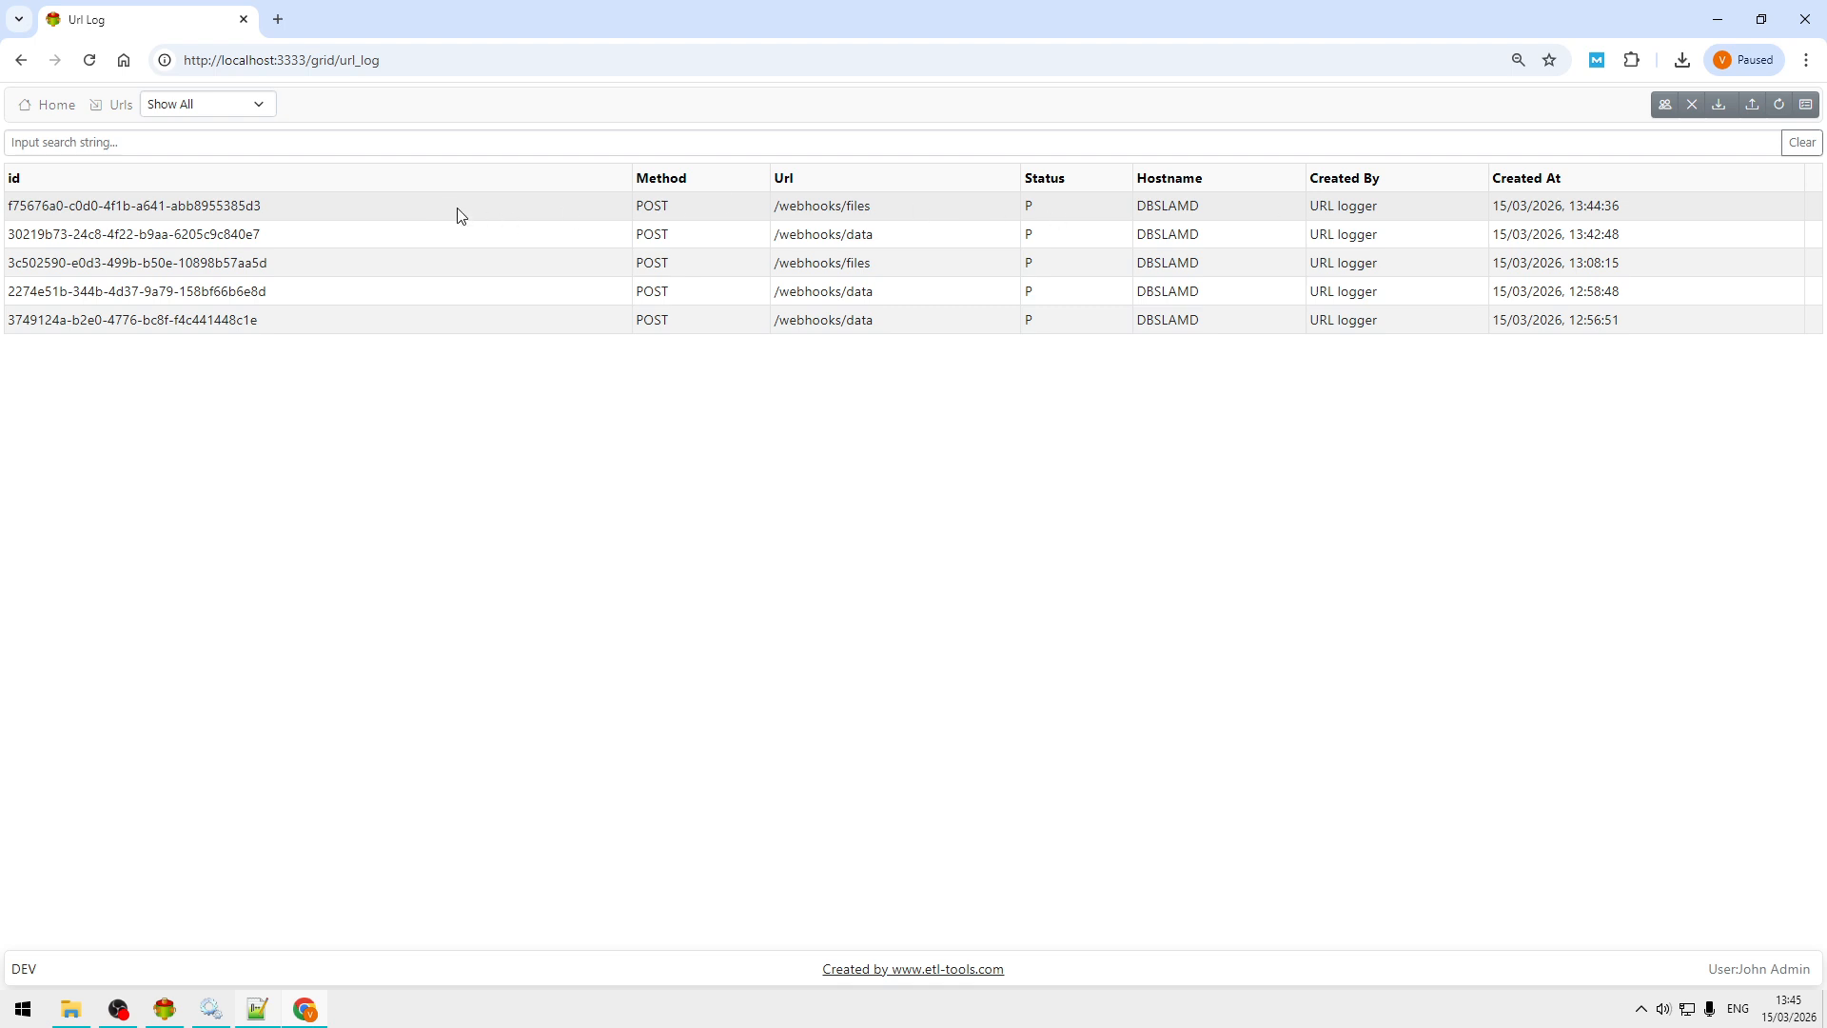
drag(269, 205, 11, 208)
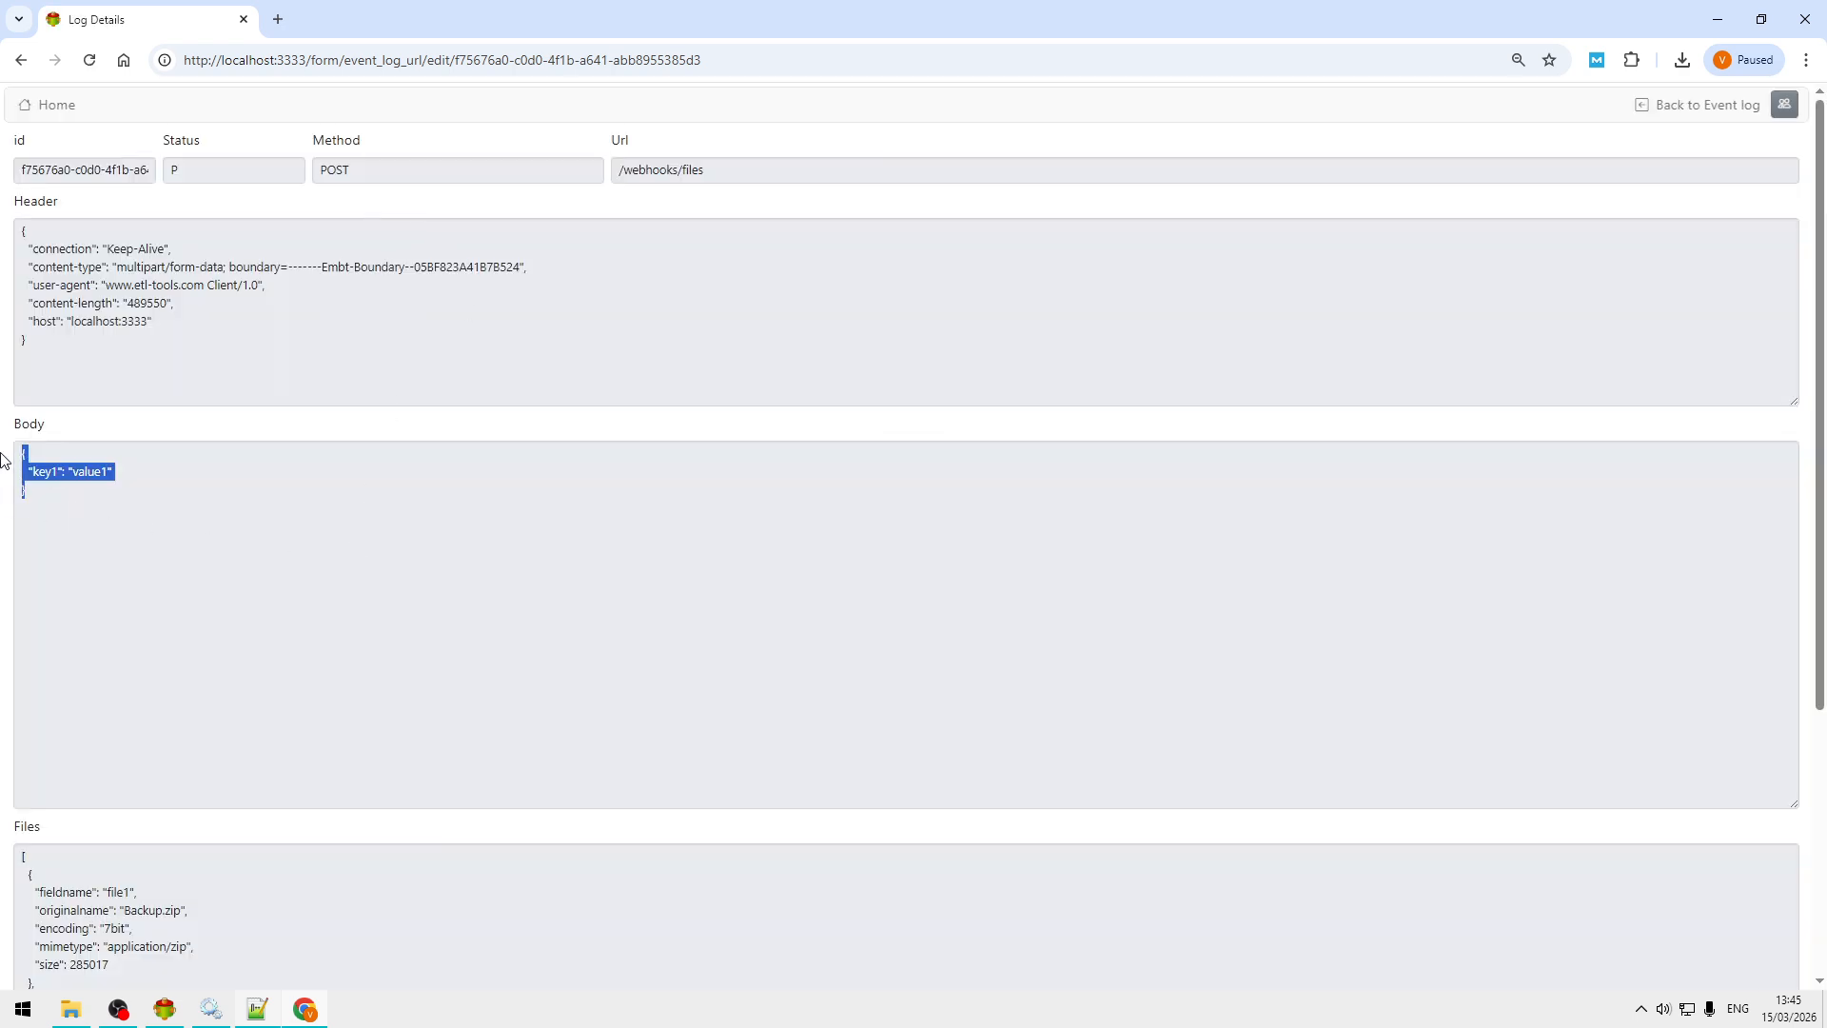
Examine the request body and the Files metadata of both uploaded archives in the log details.
click(335, 556)
scroll(335, 556, down, 5)
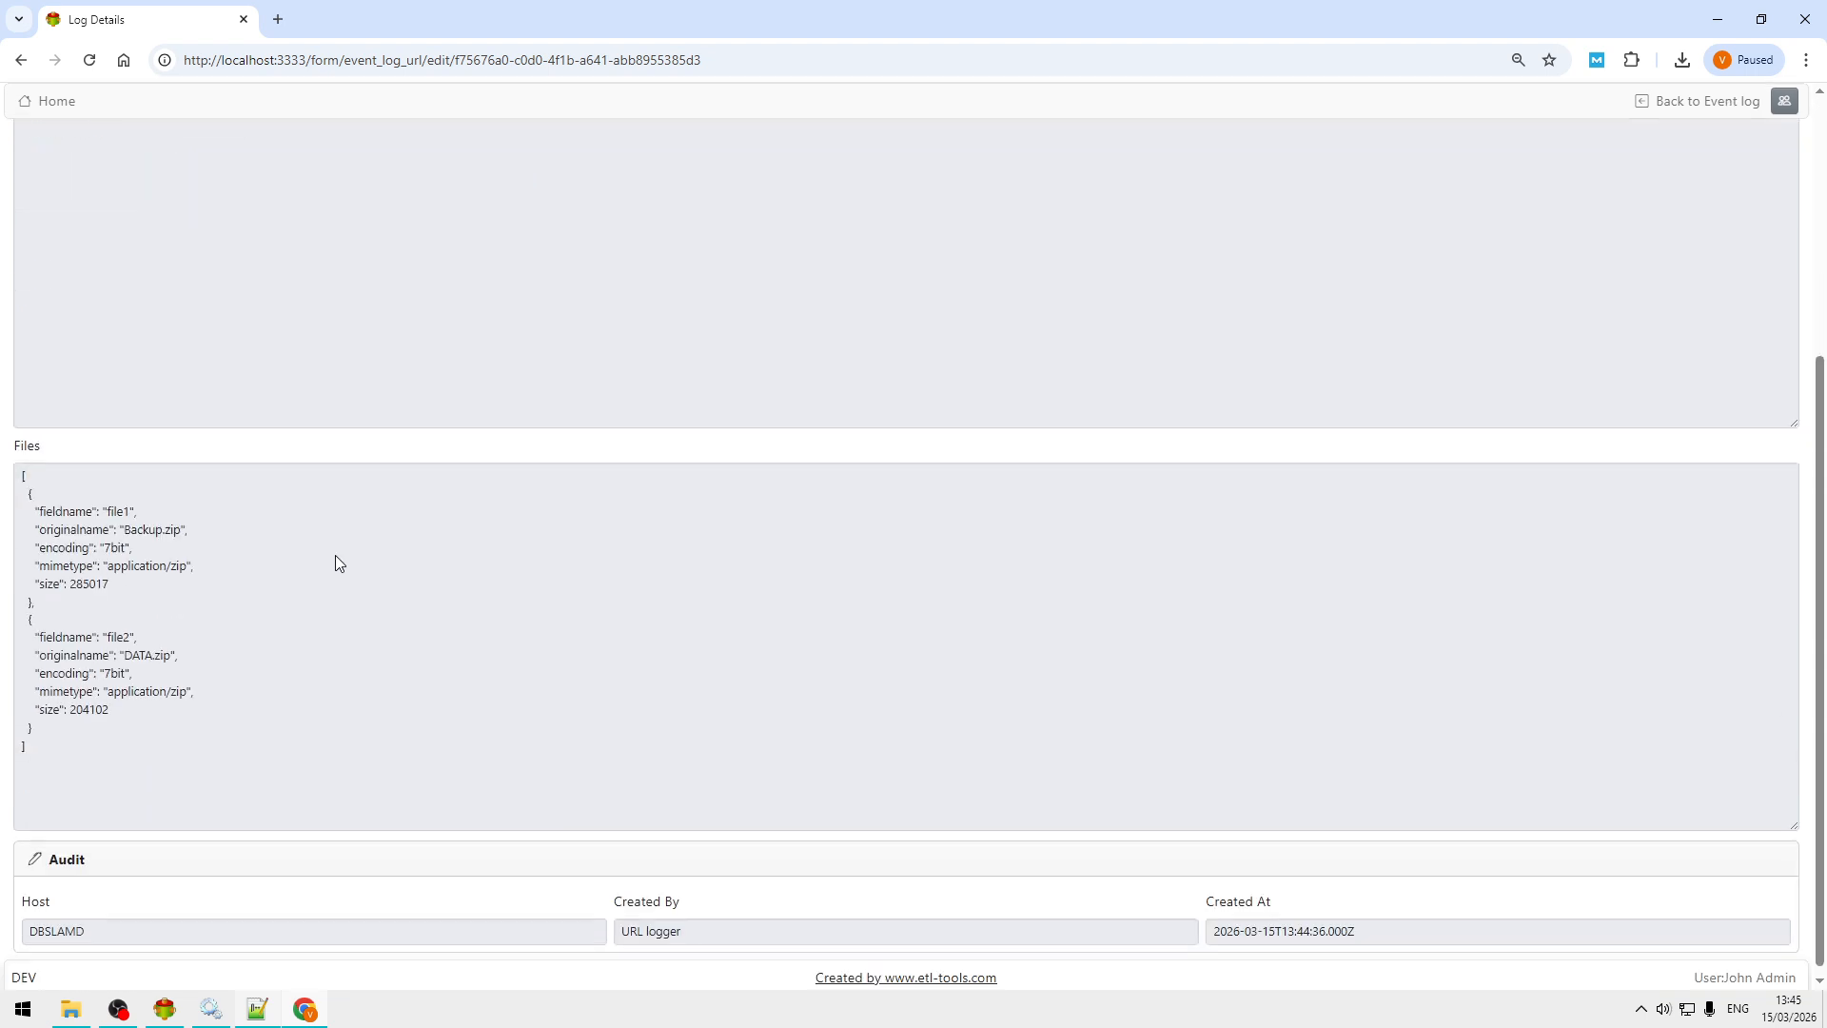
click(129, 773)
key(ctrl+a)
drag(1, 619, 1, 548)
click(324, 660)
drag(192, 780, 4, 480)
click(591, 702)
Return to the Urls list and open the /data POST URL for editing.
click(59, 102)
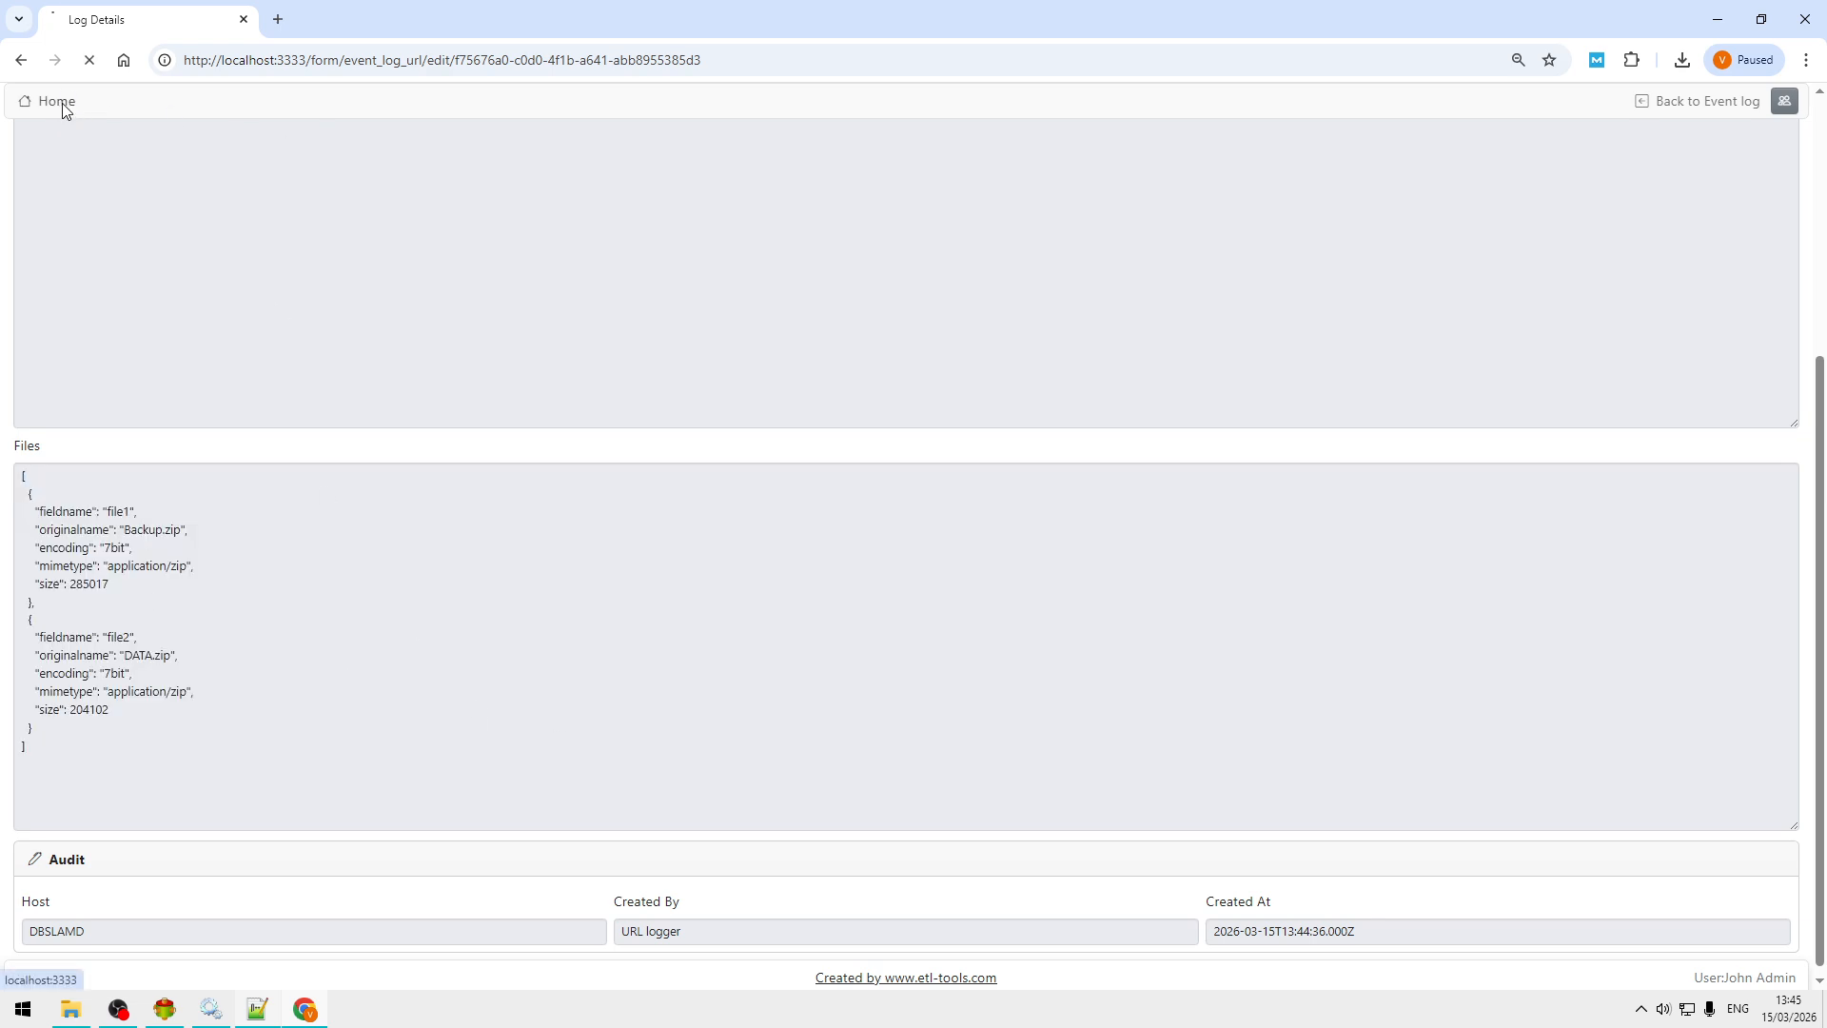
click(47, 105)
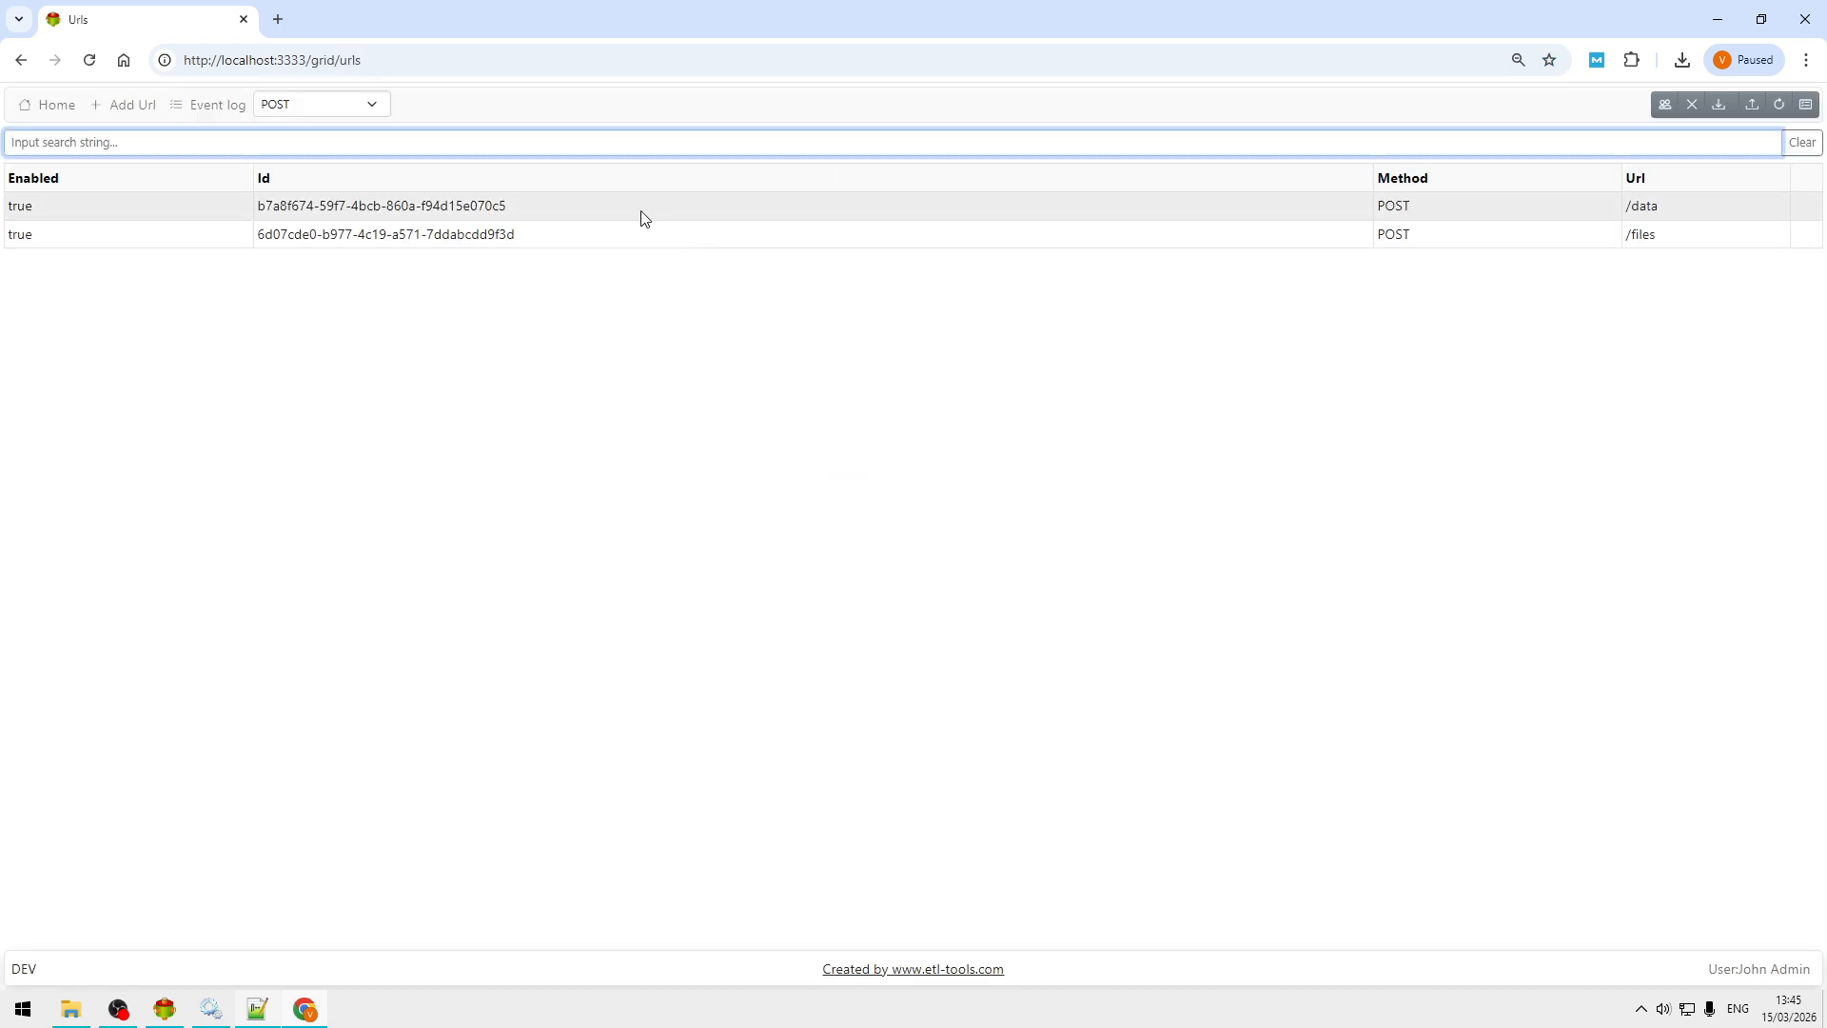
double_click(541, 215)
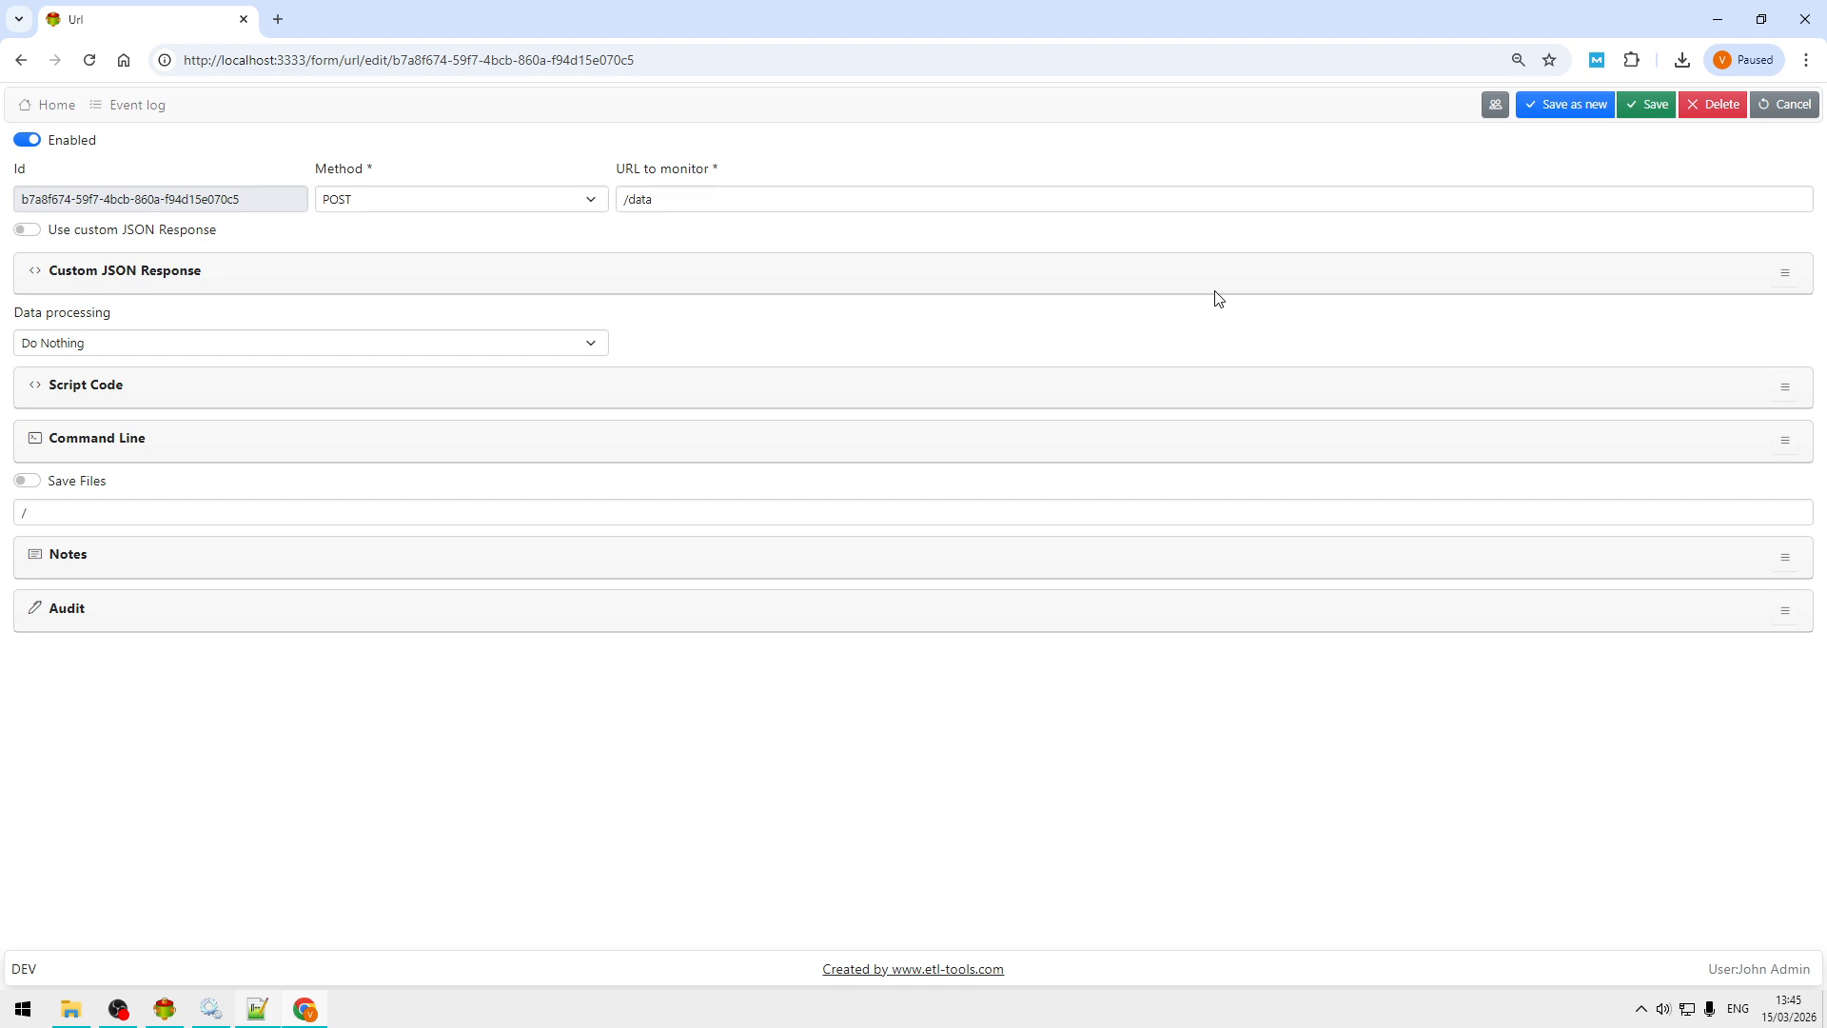
Add the non-administrator user to the /data URL's access rights and toggle that user's Can View right.
click(1496, 106)
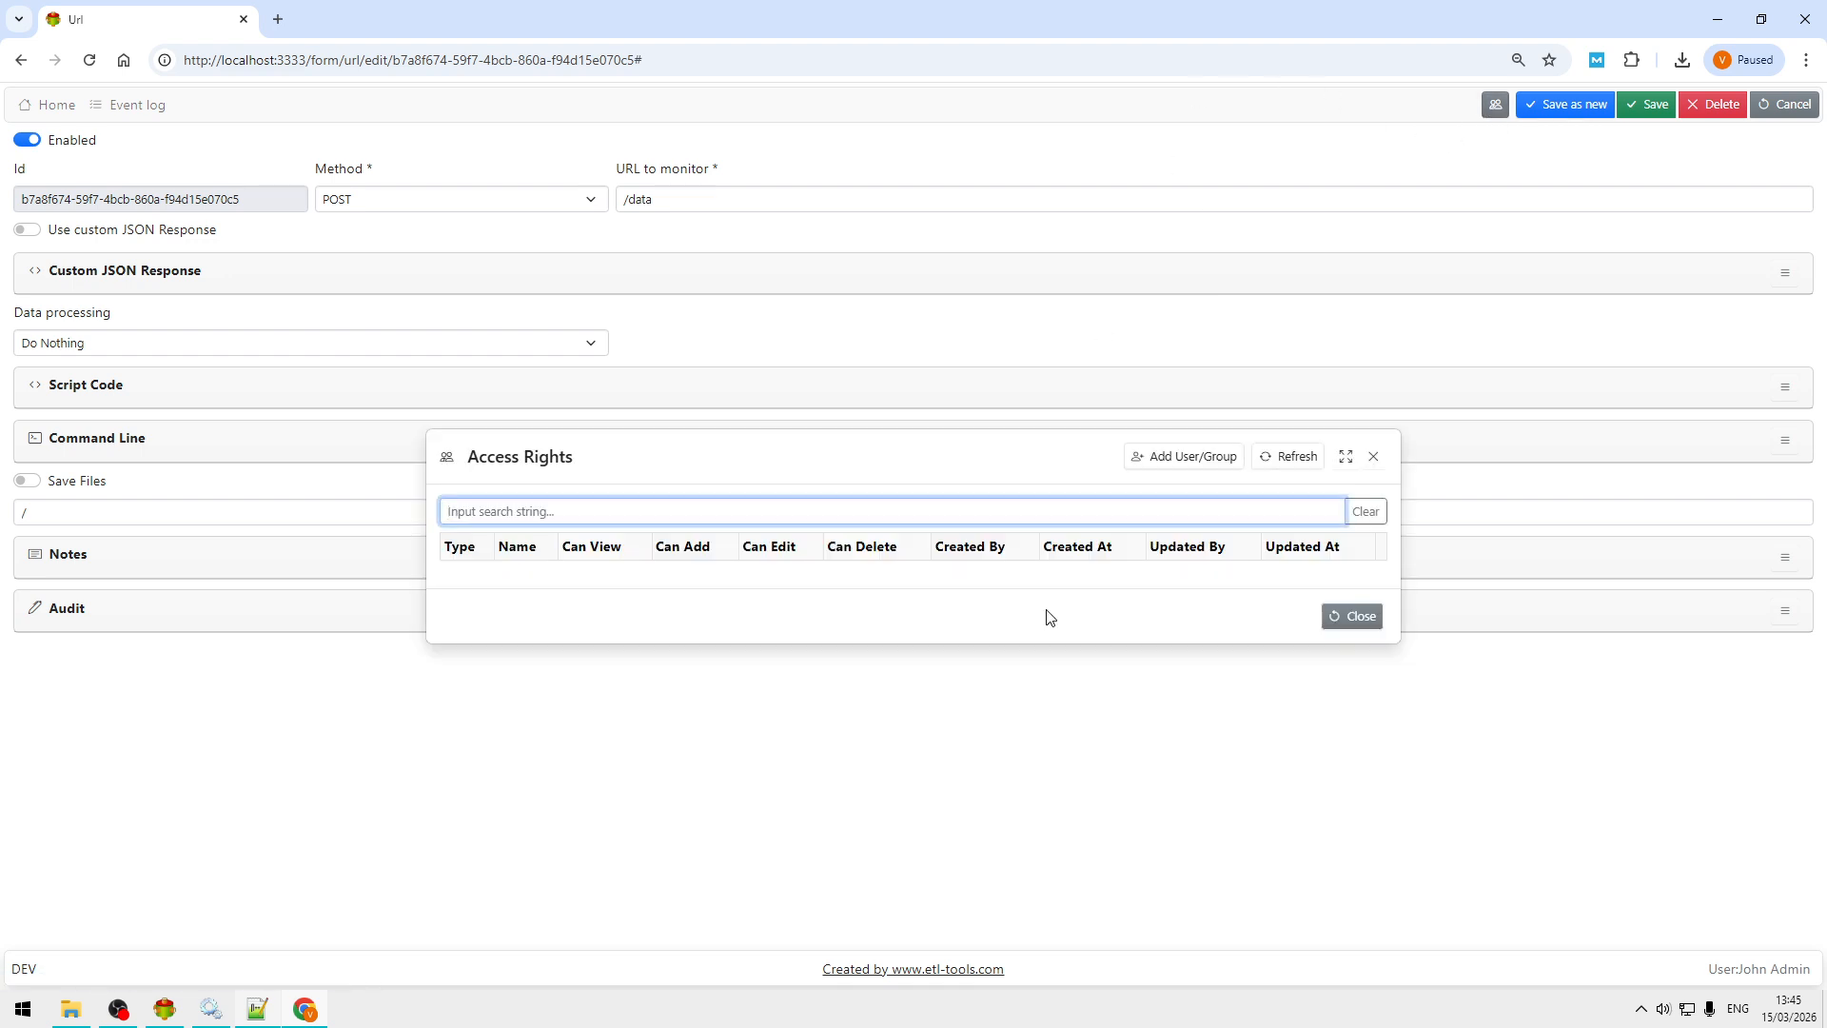
click(1195, 461)
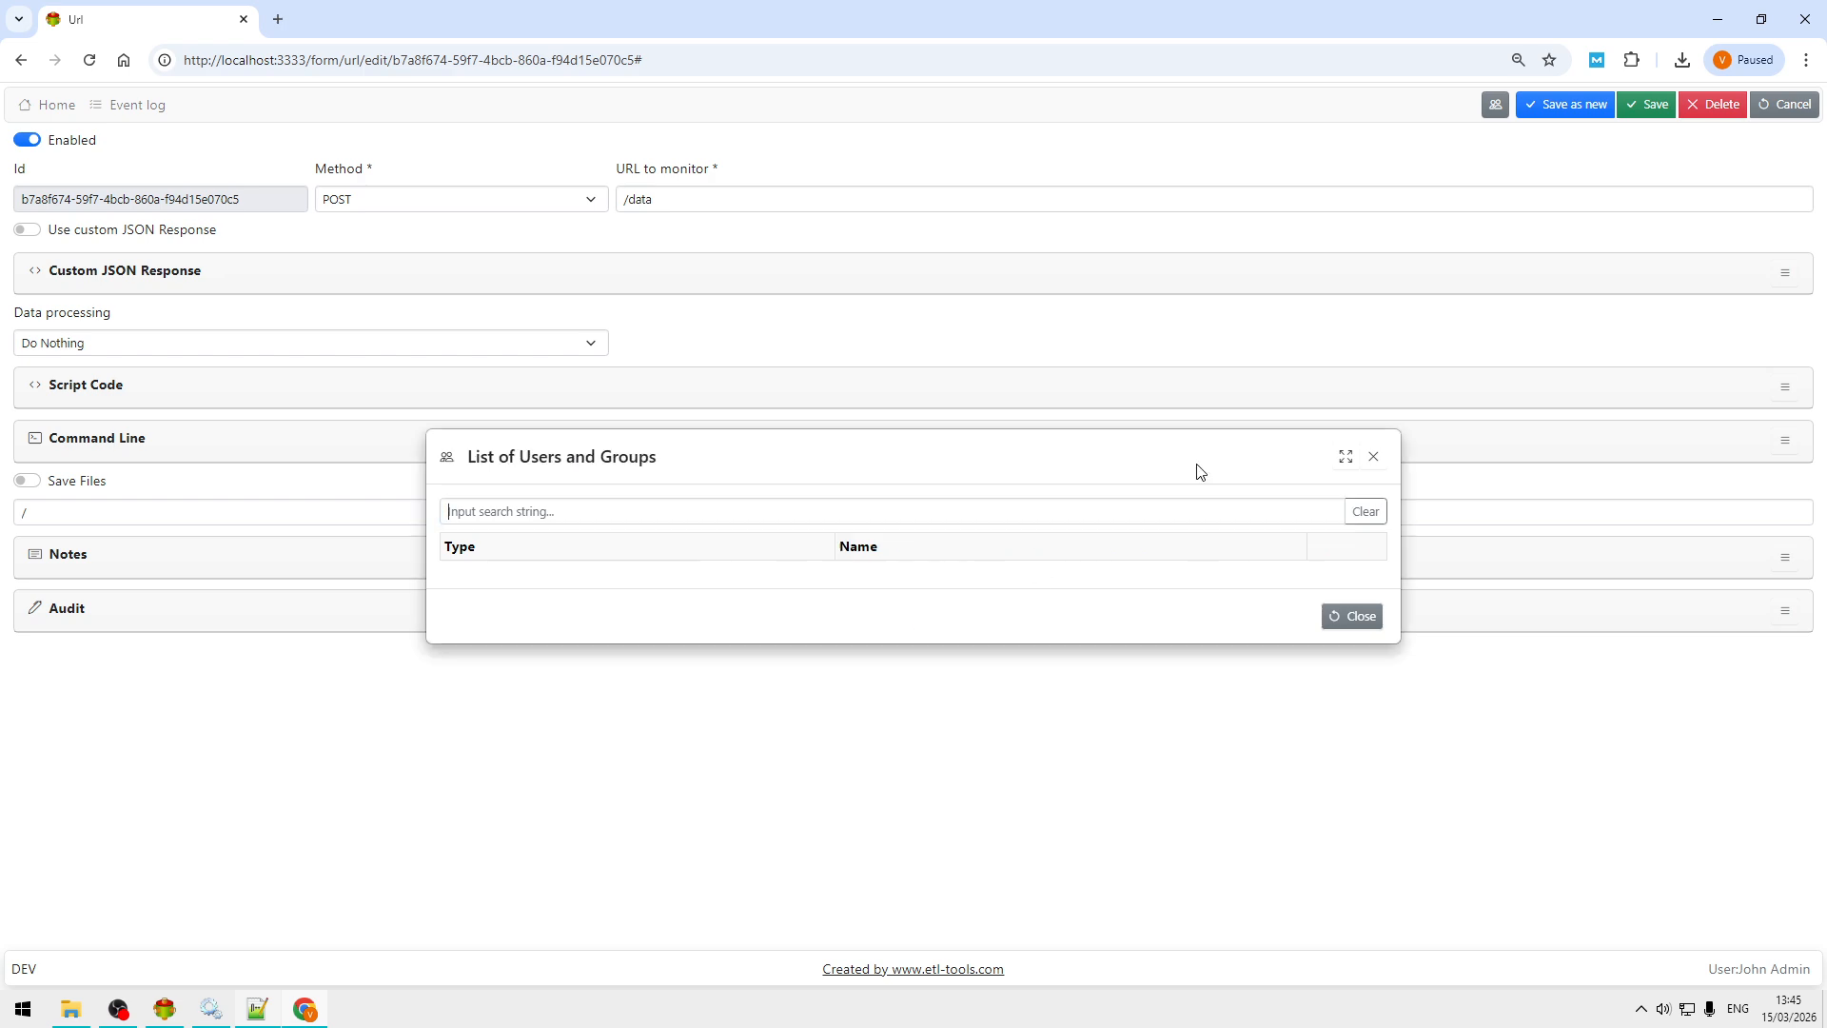
click(1335, 542)
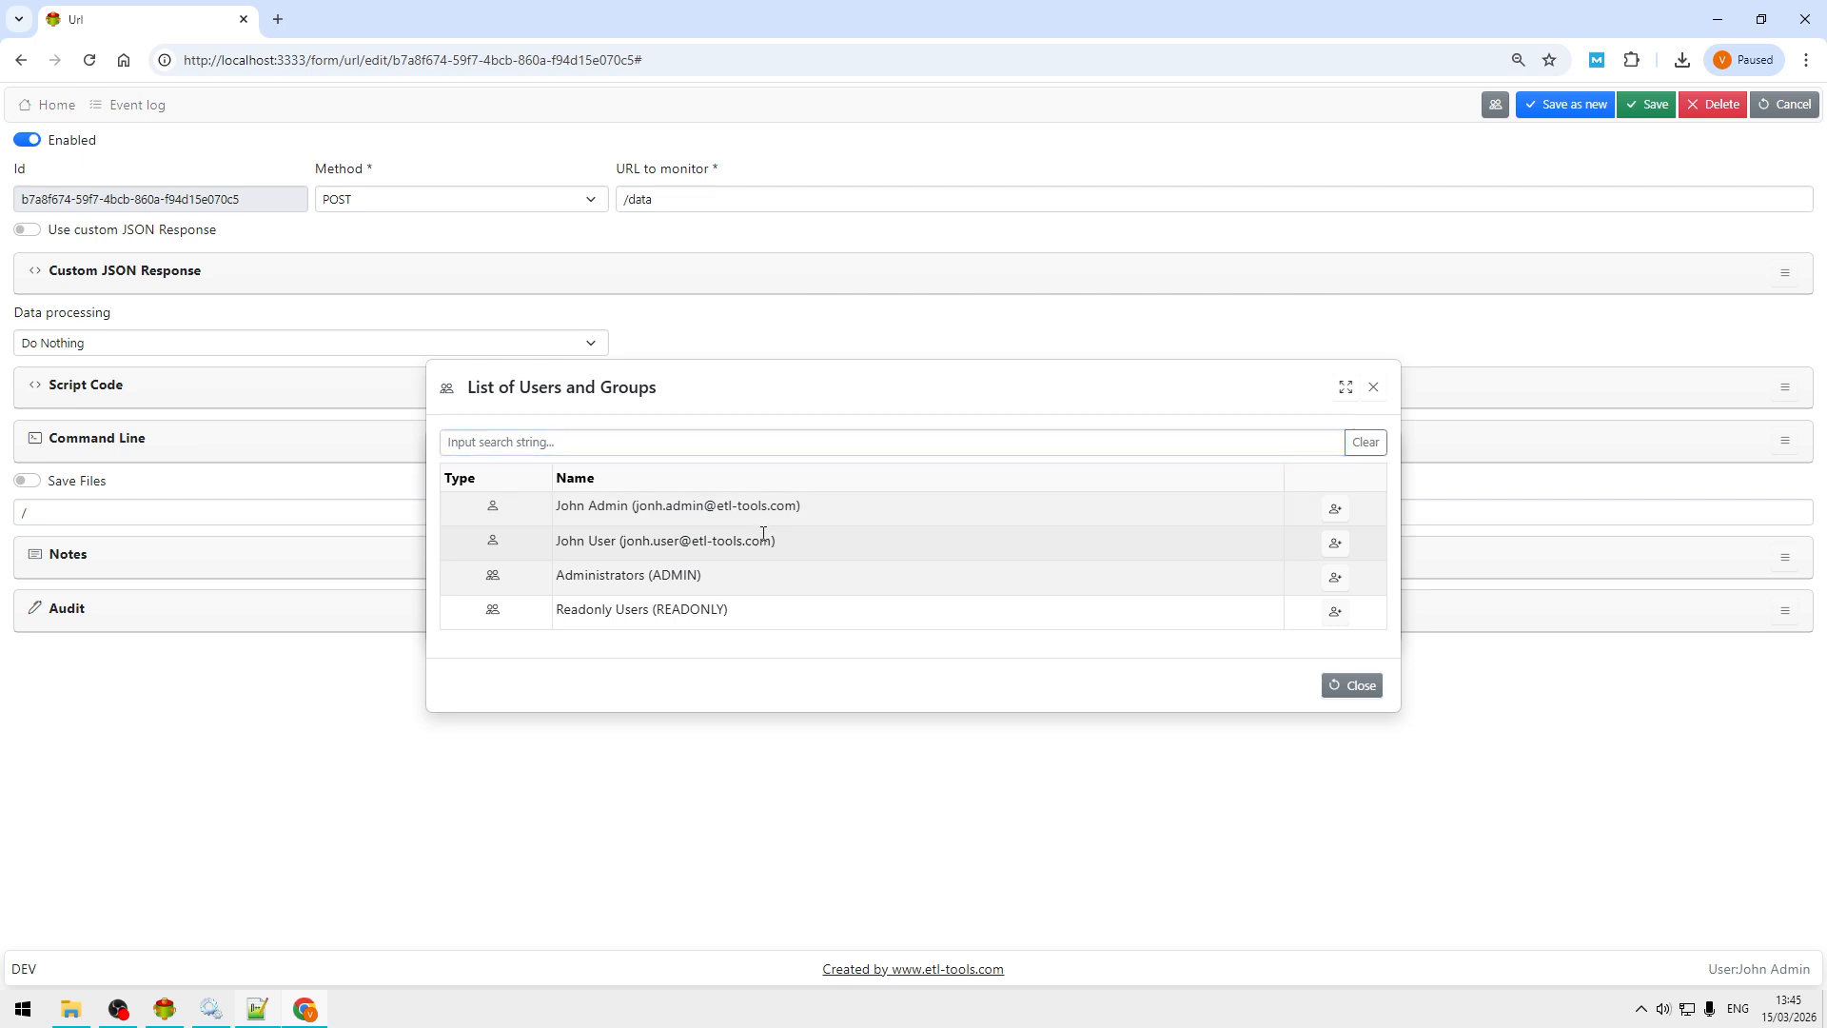
click(1353, 686)
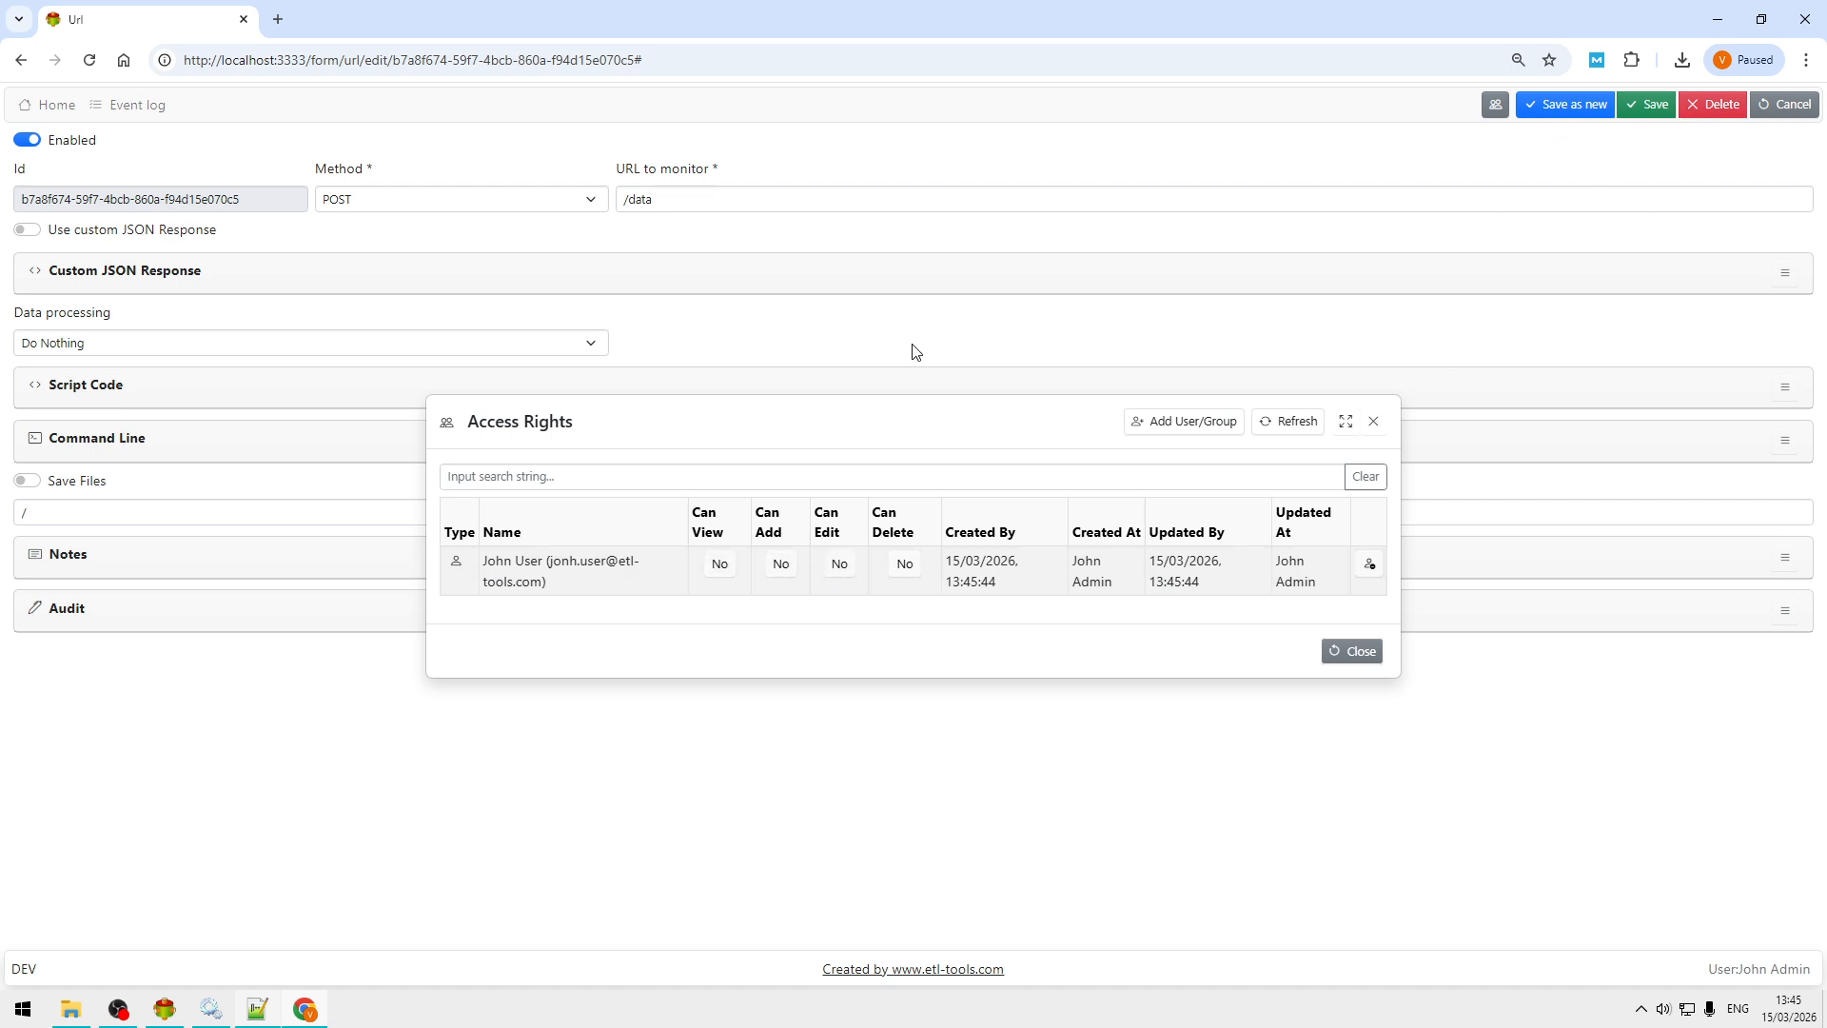
click(718, 568)
click(1354, 652)
Open the Users list from the home page and review the administrator's ID and group membership without changing them.
click(43, 110)
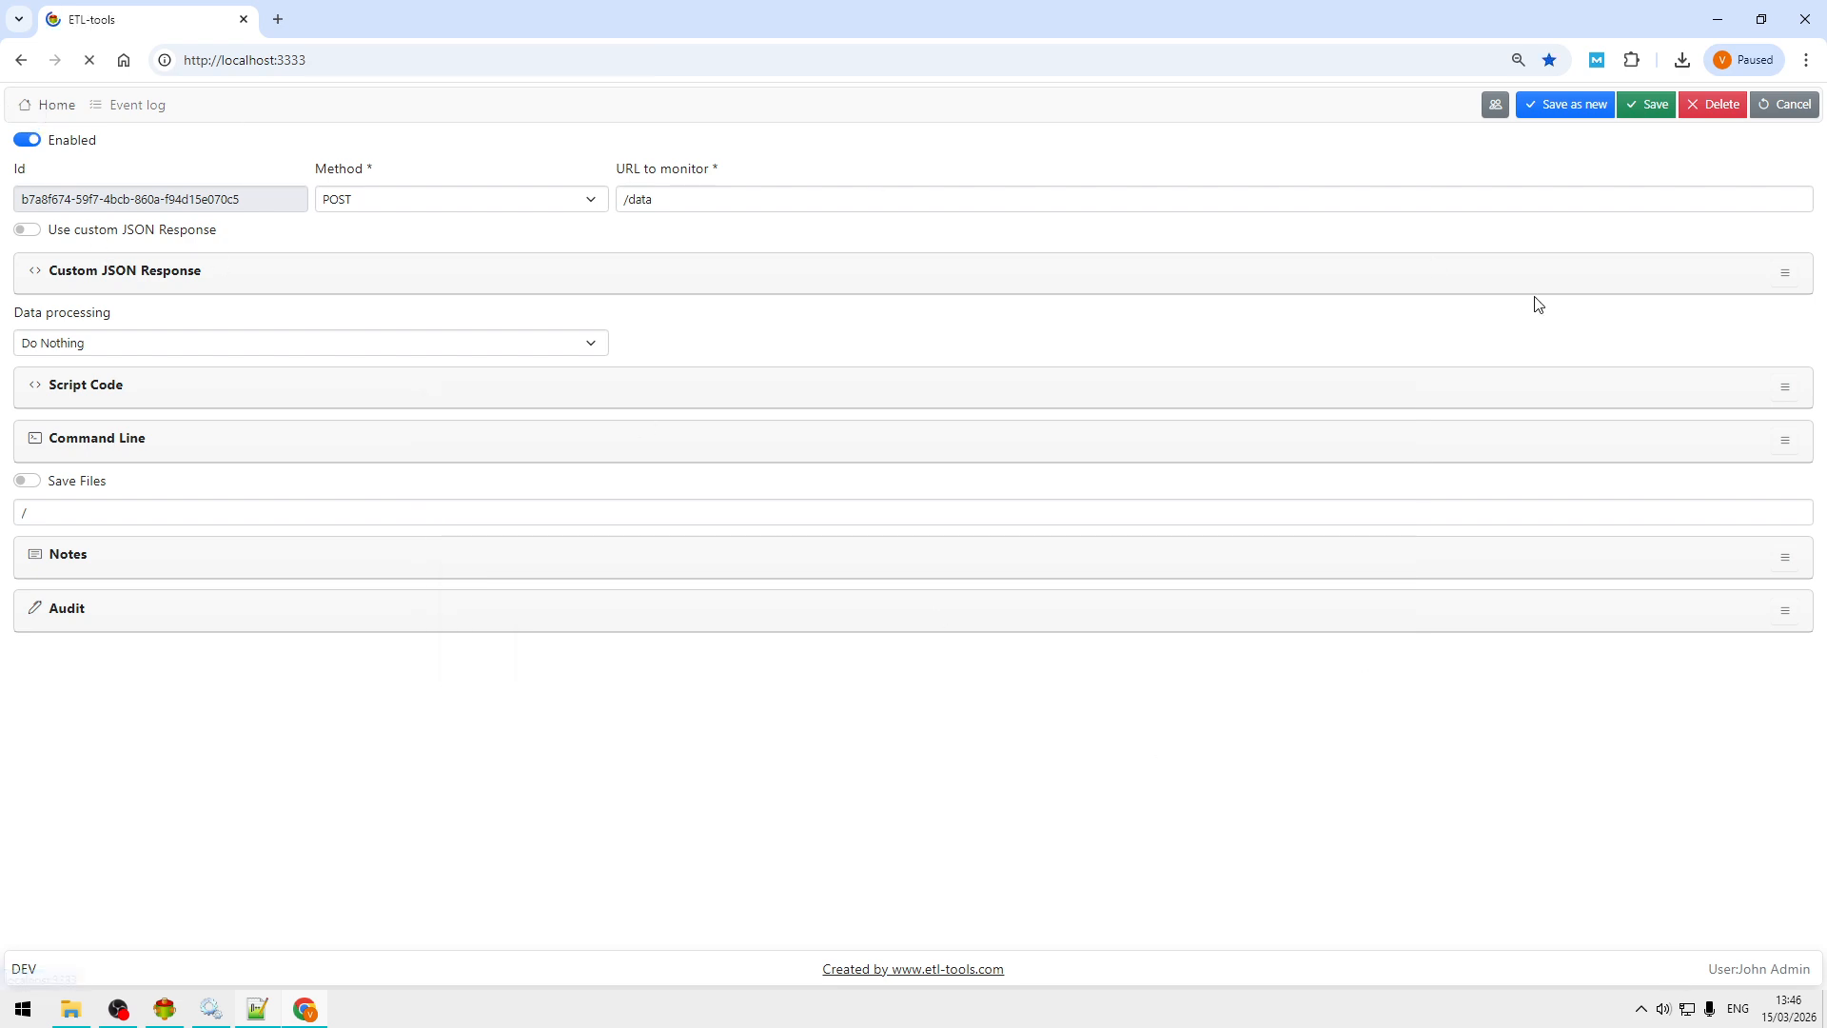
click(1703, 107)
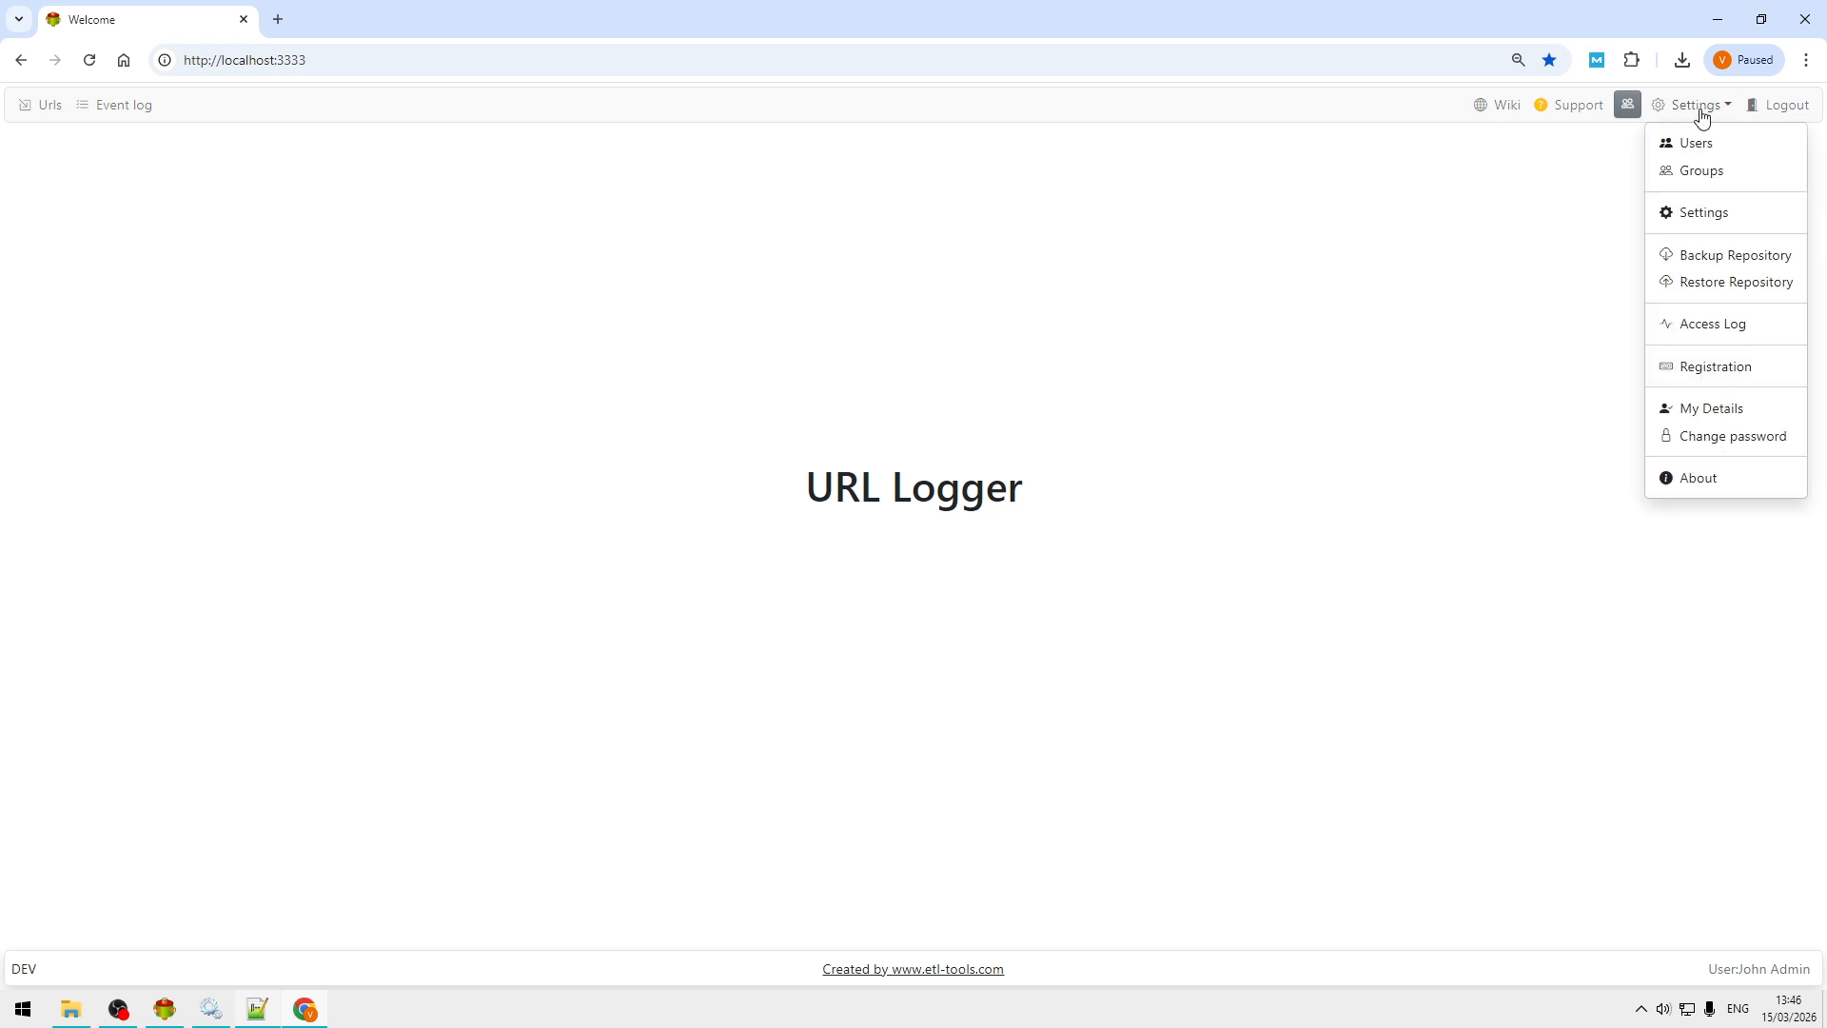
click(1722, 148)
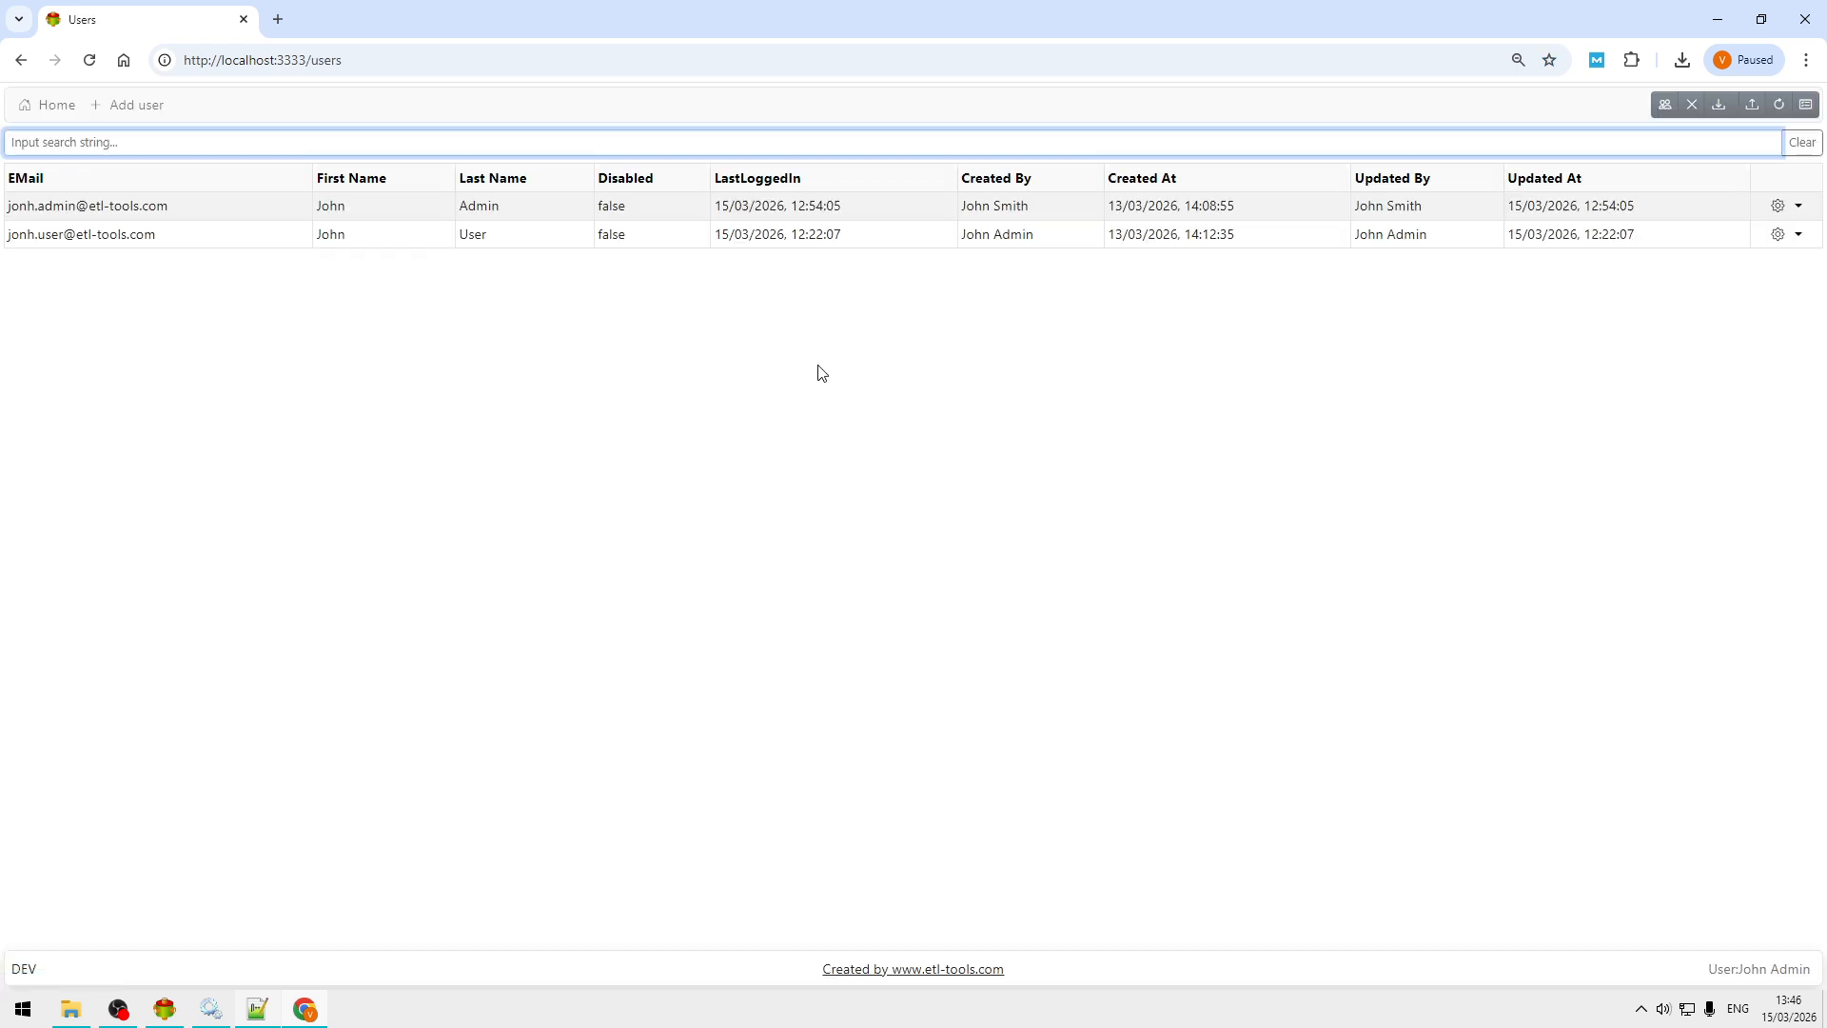
double_click(405, 202)
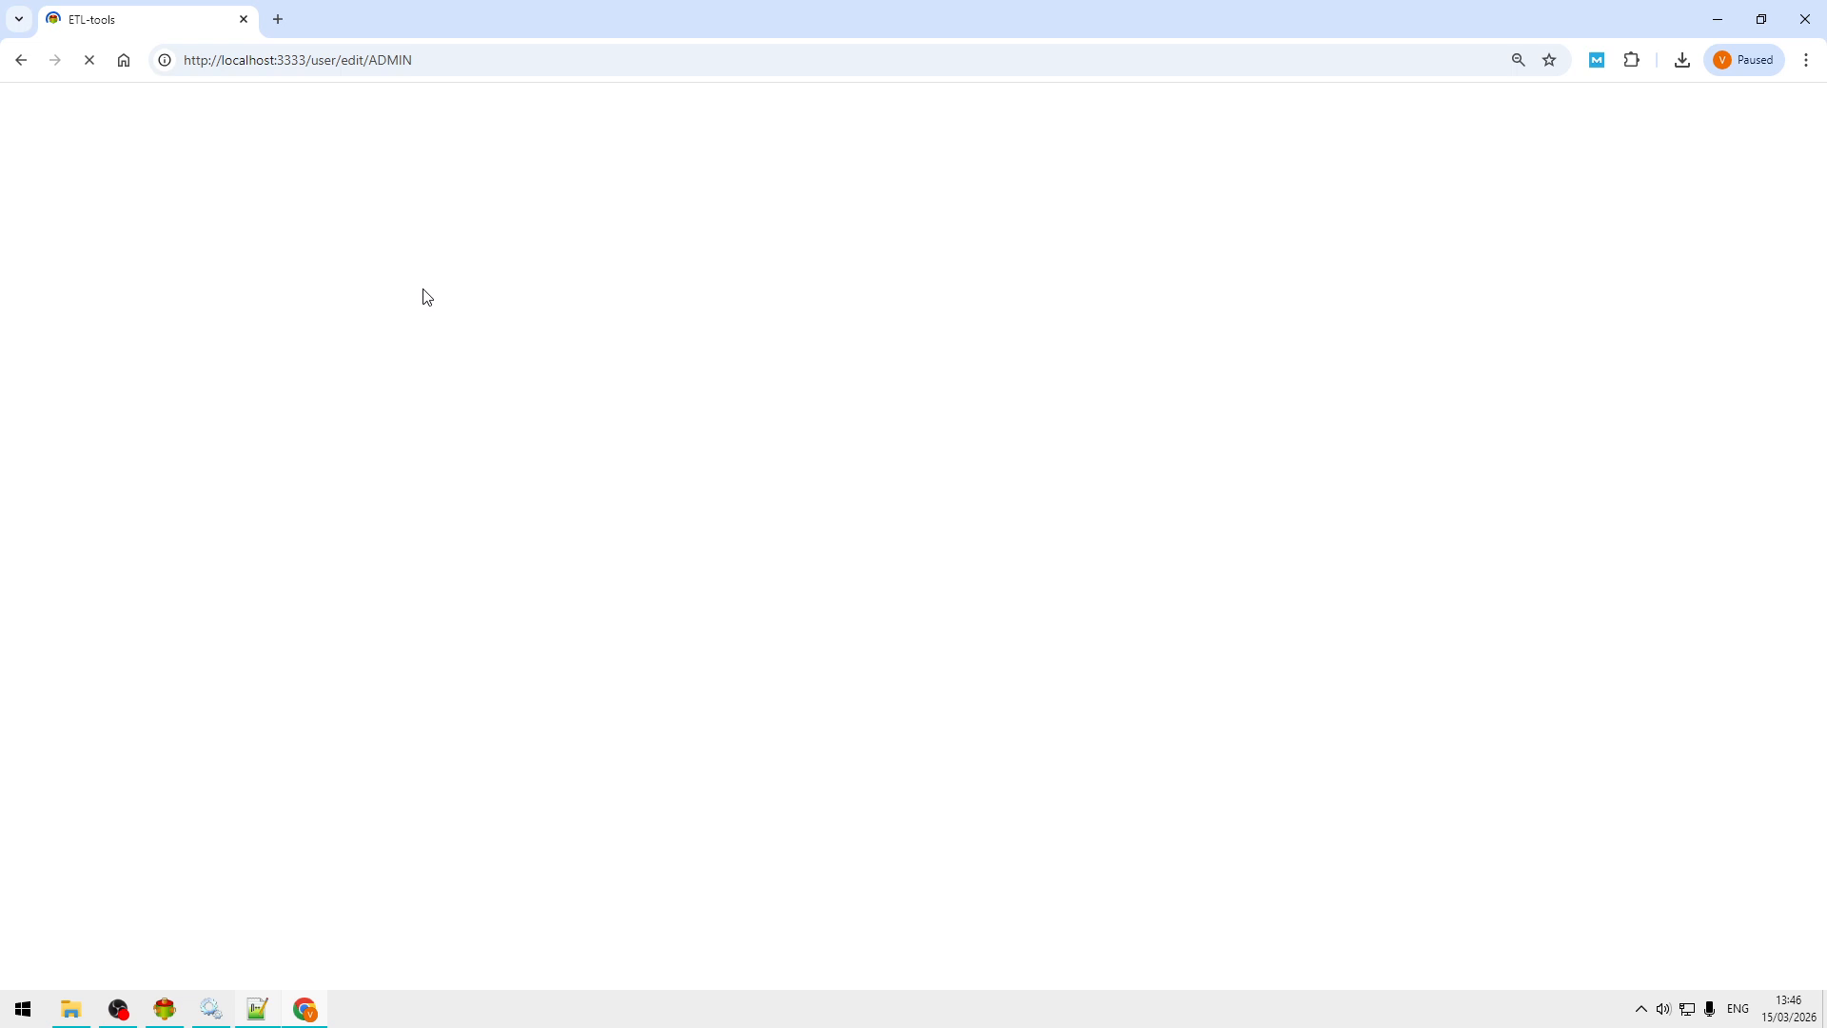
drag(95, 200, 7, 201)
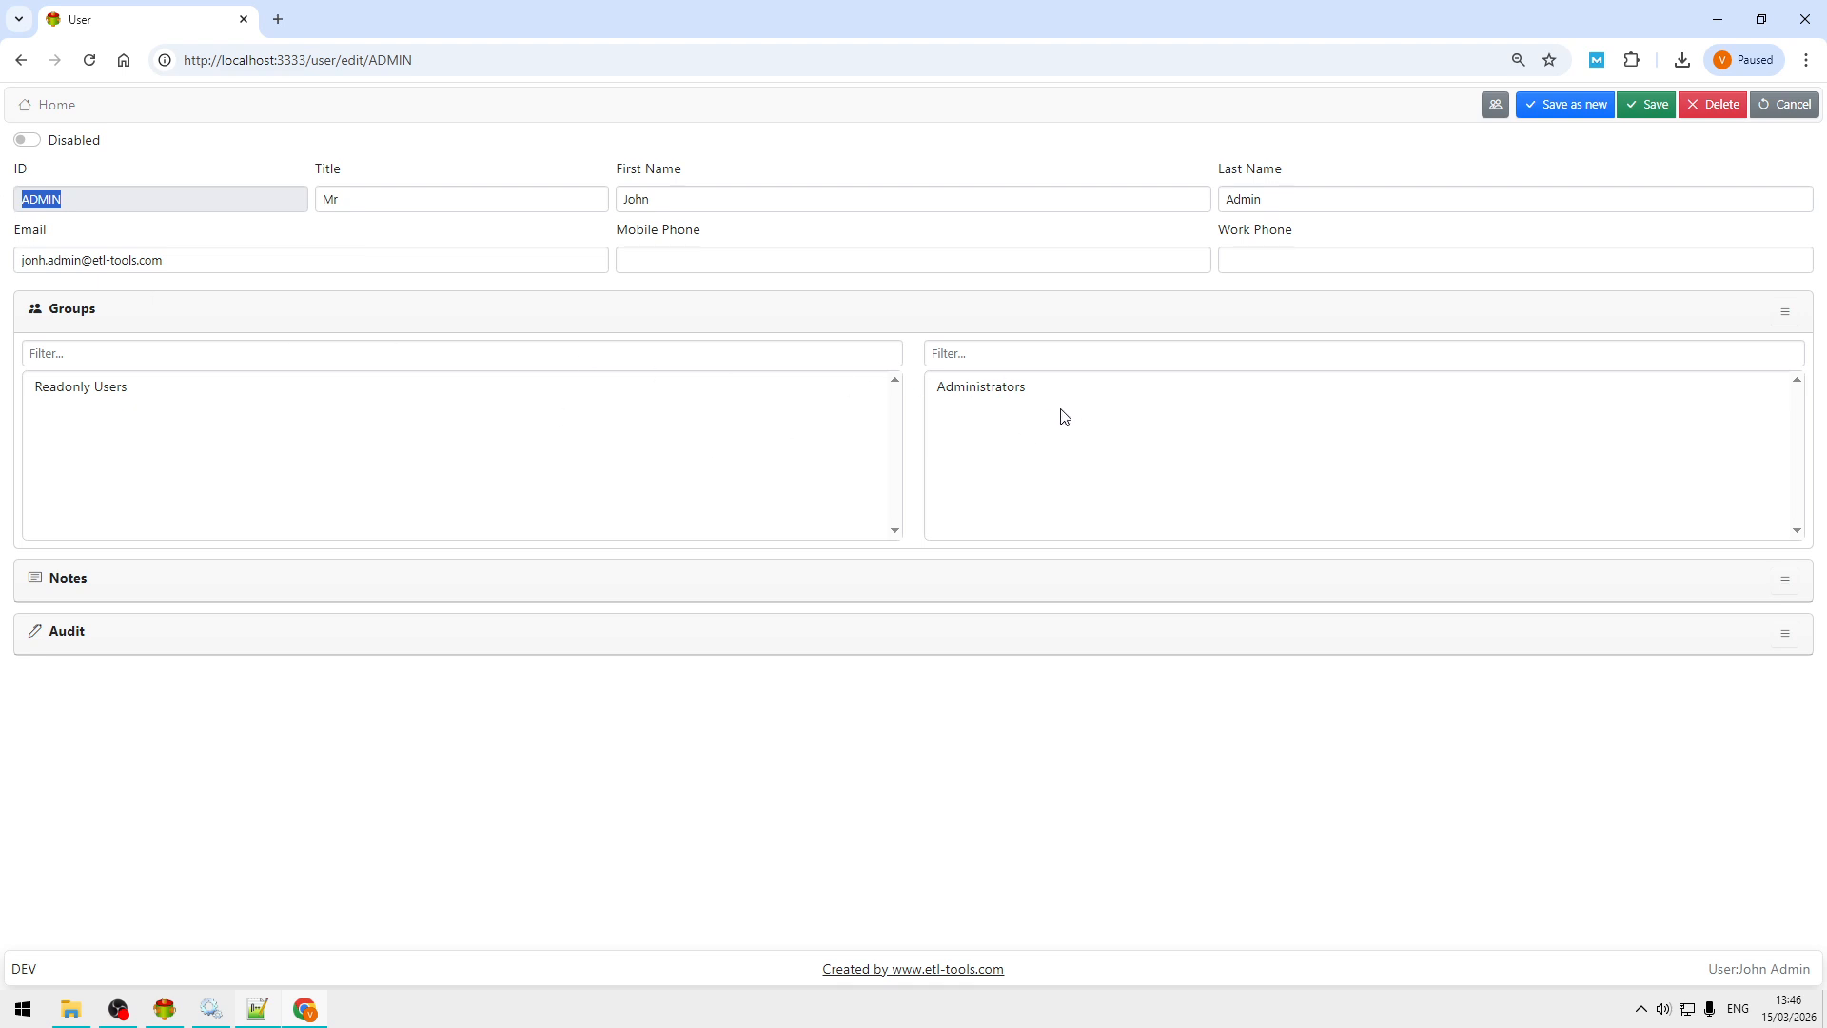
click(1789, 104)
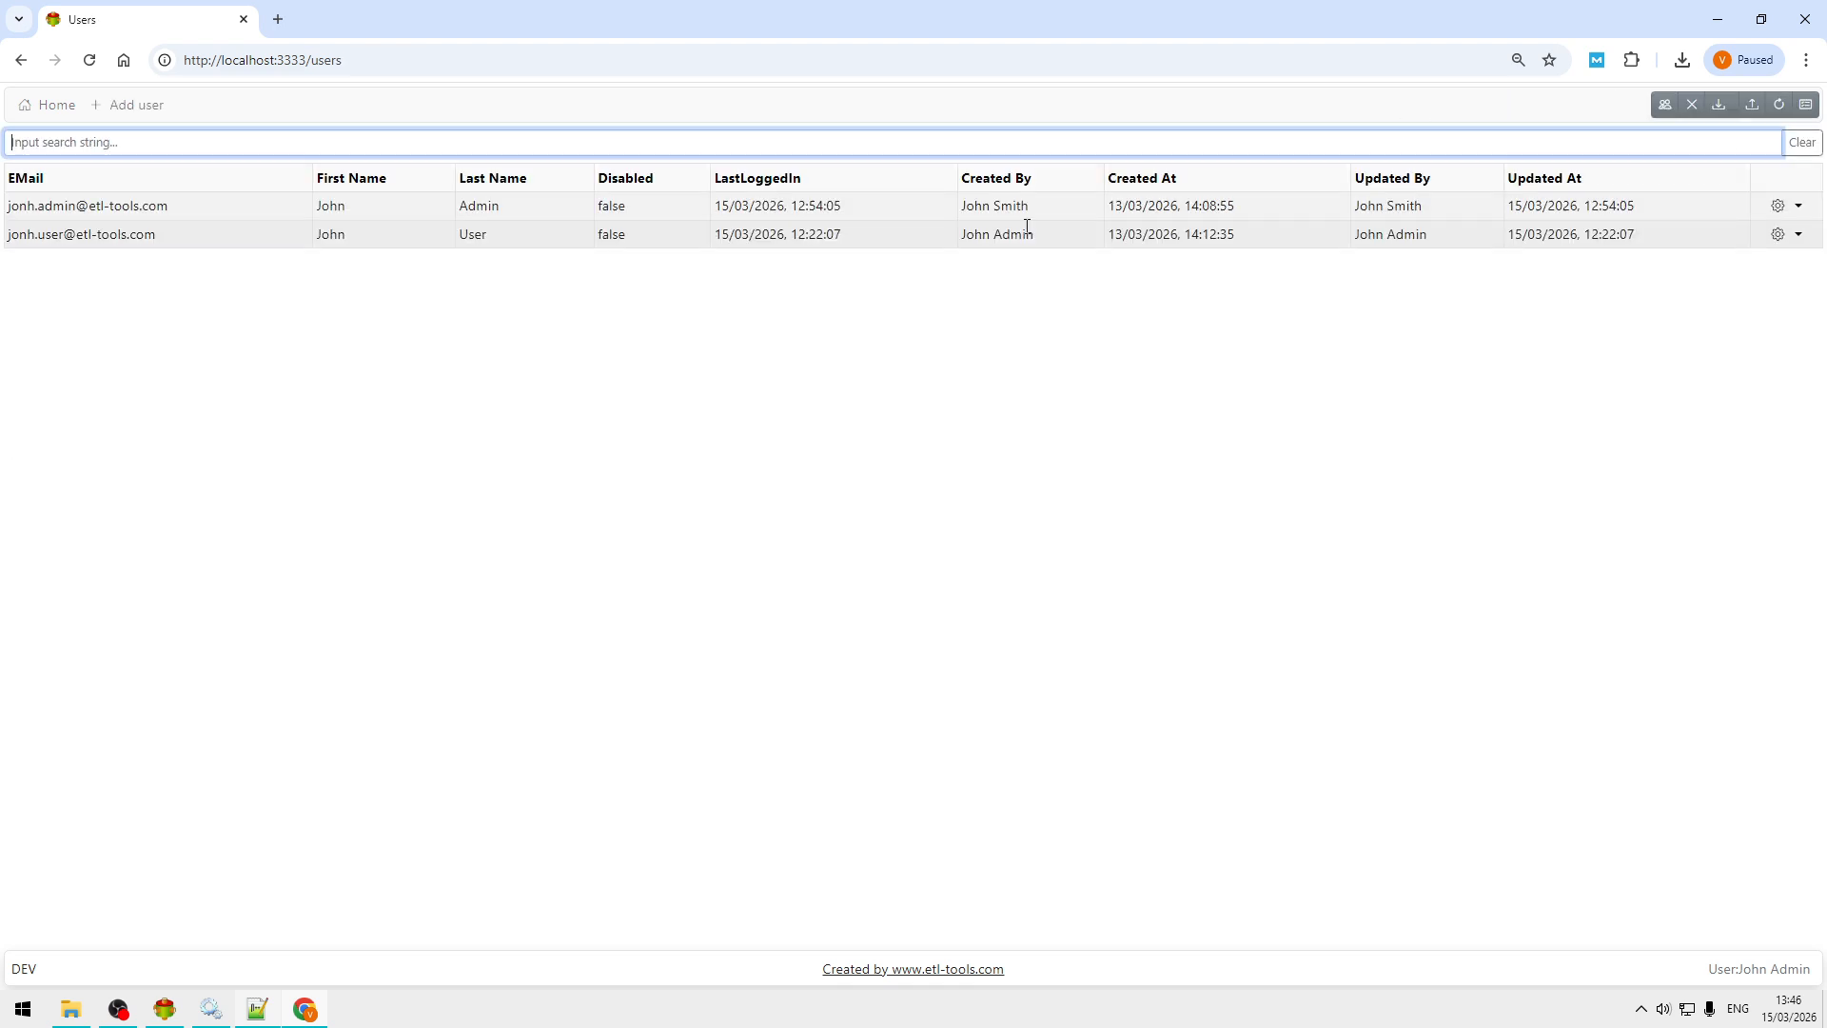
Set the listed user's Can View right to No in the home page's access rights.
click(45, 107)
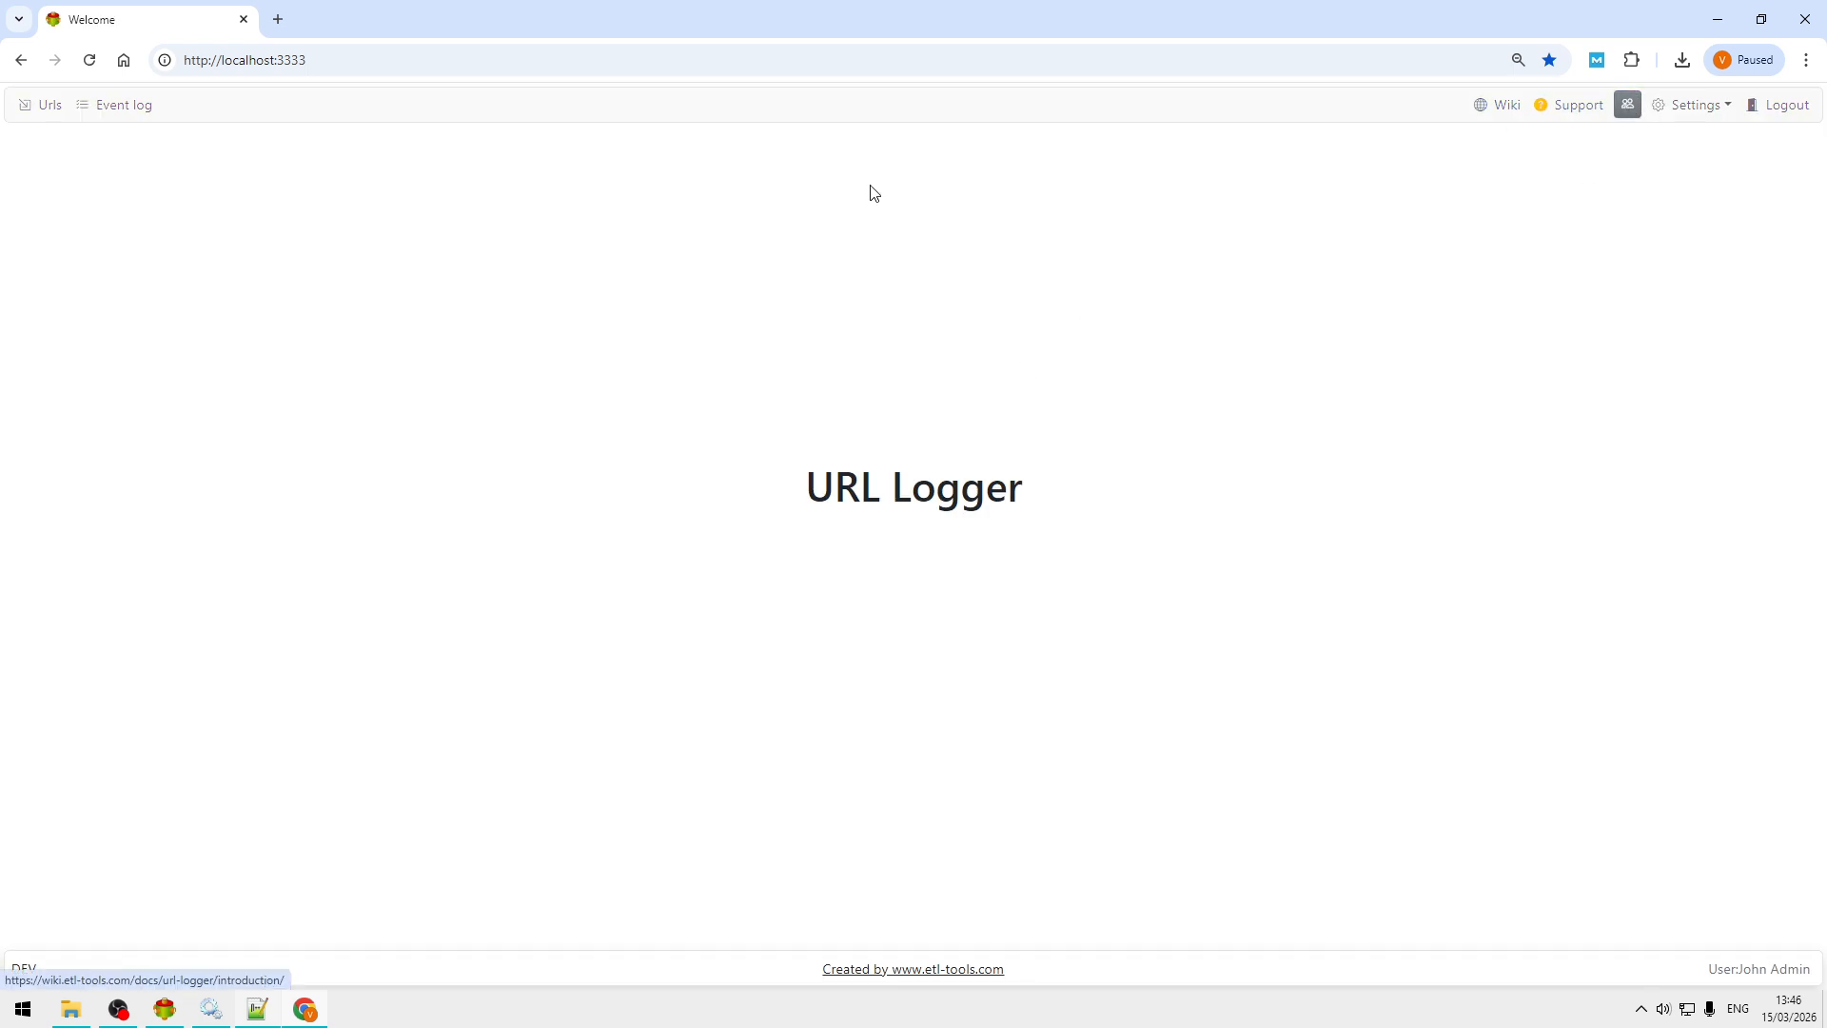
click(1627, 105)
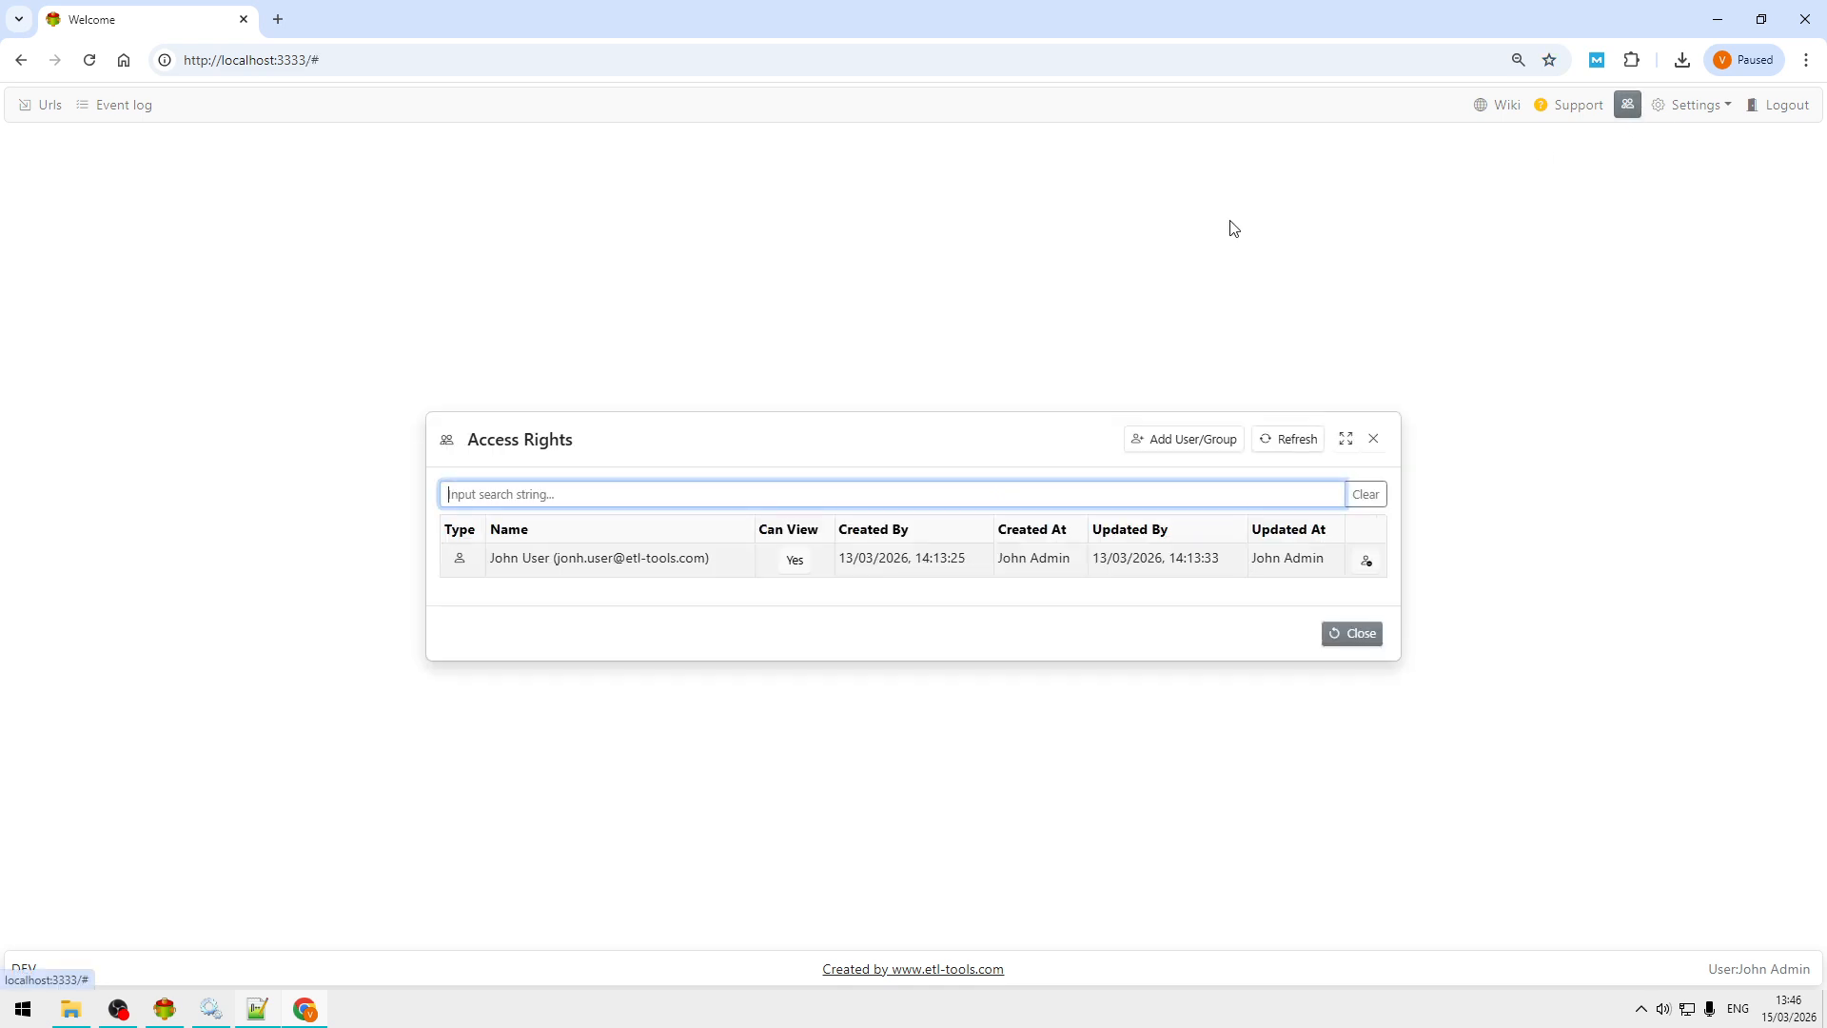
click(795, 562)
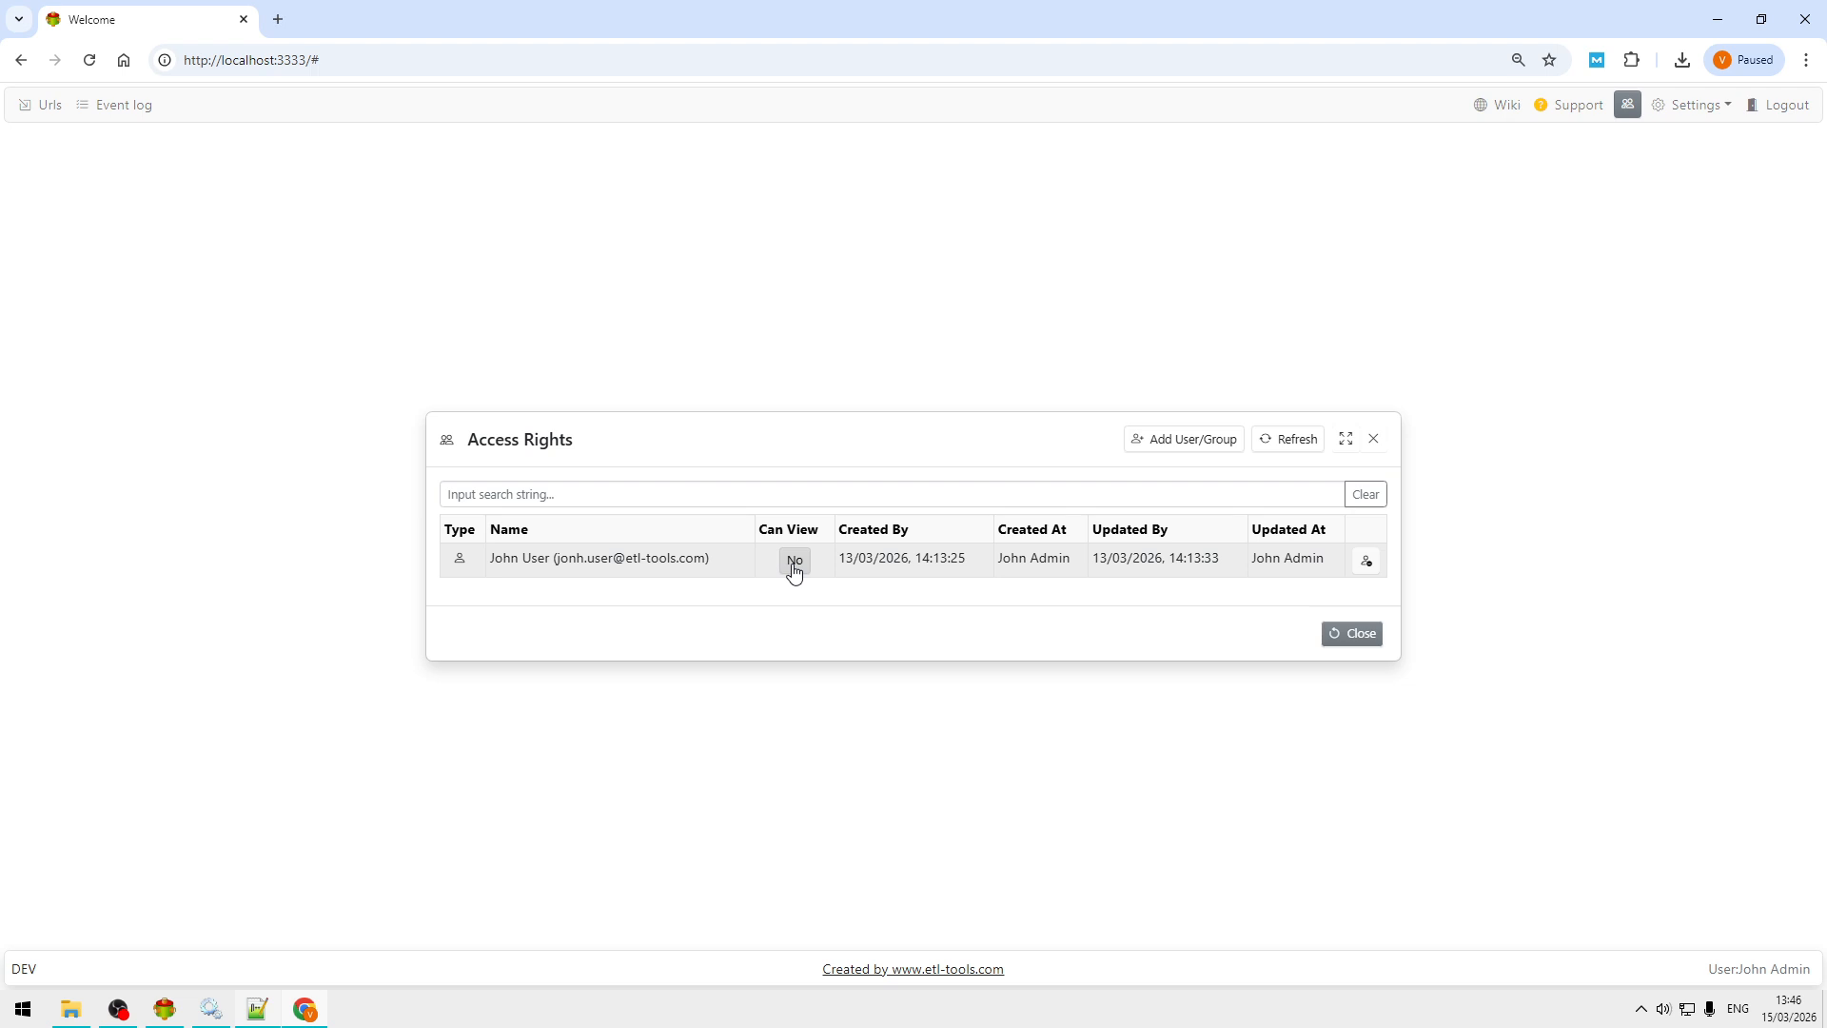
click(1356, 634)
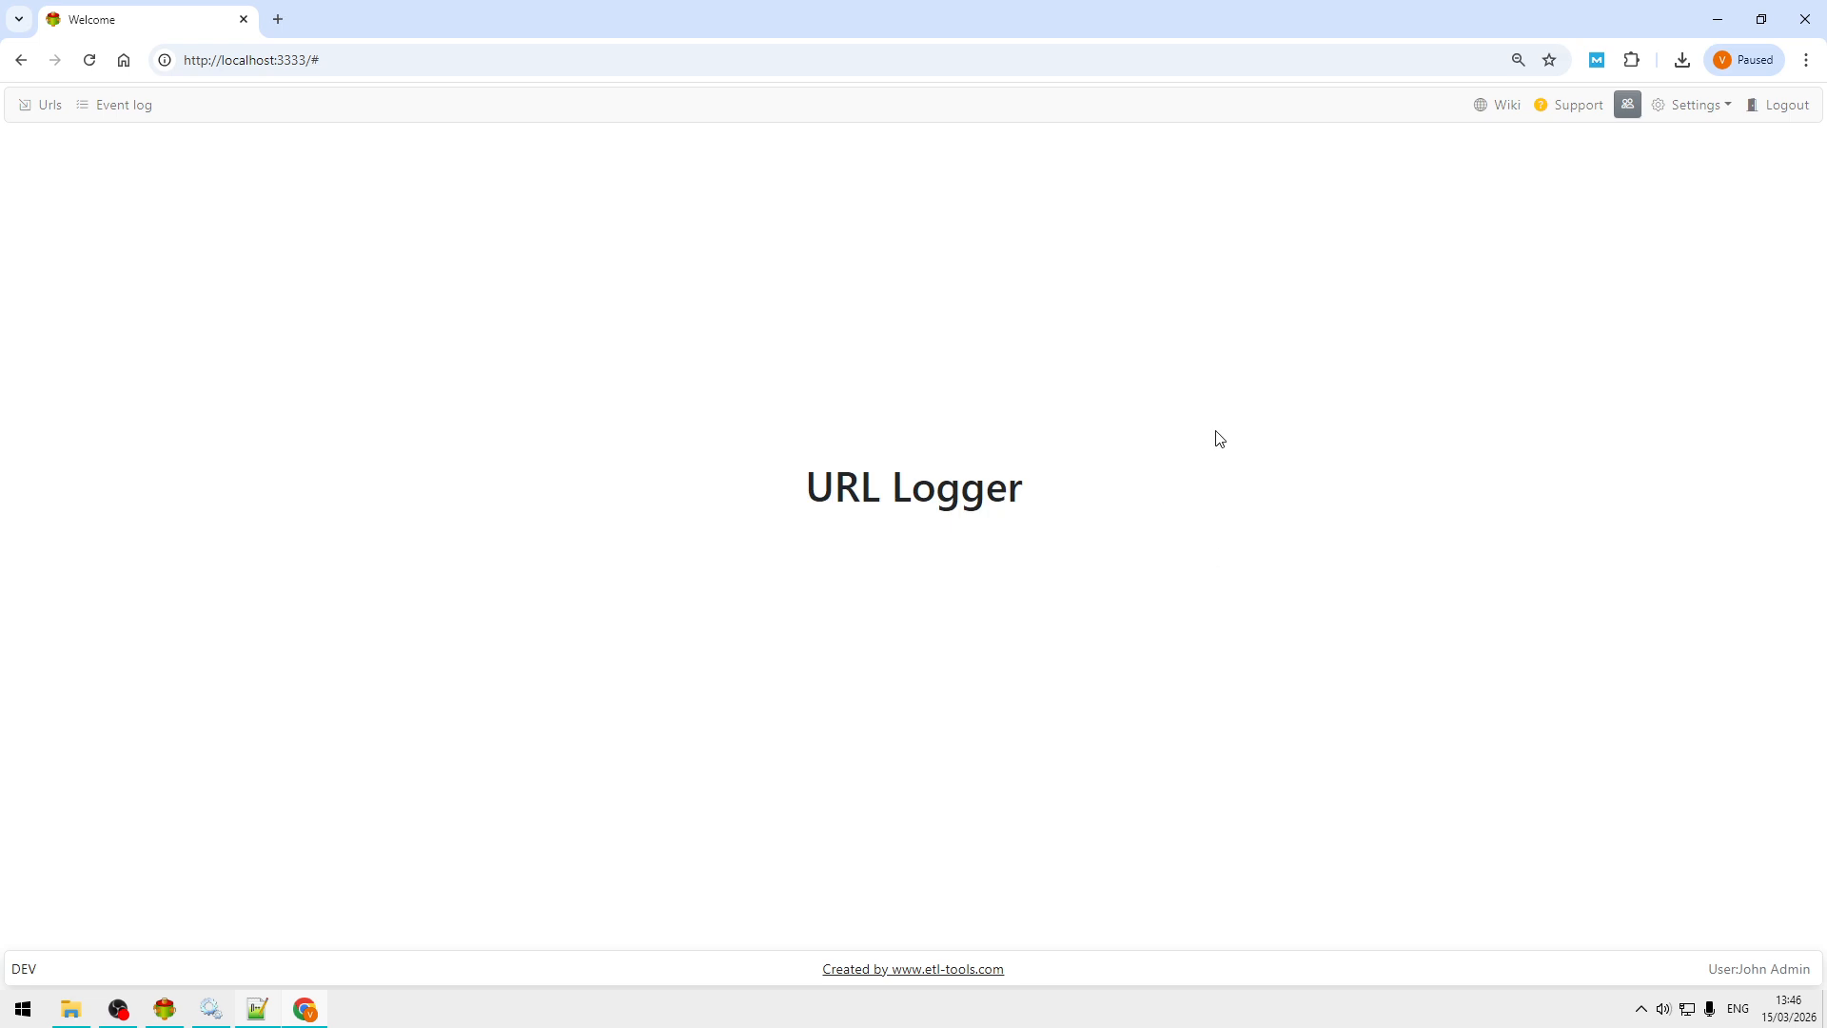
click(581, 1009)
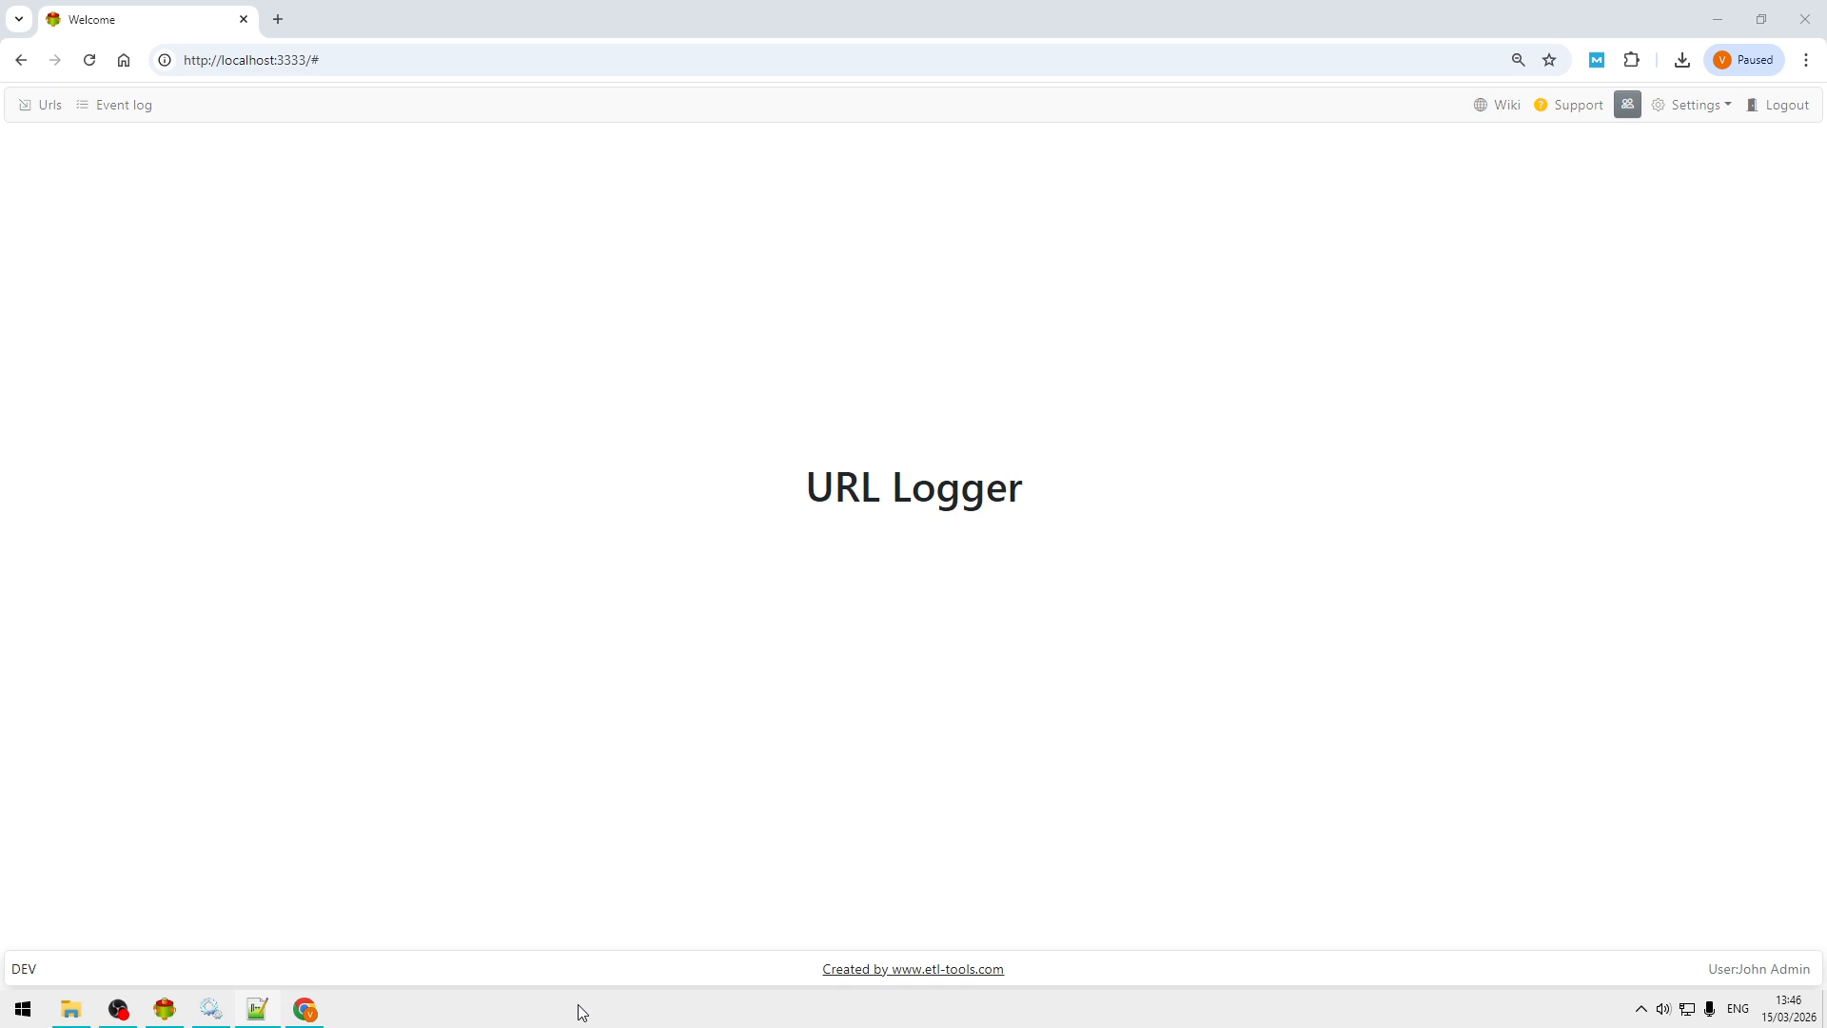